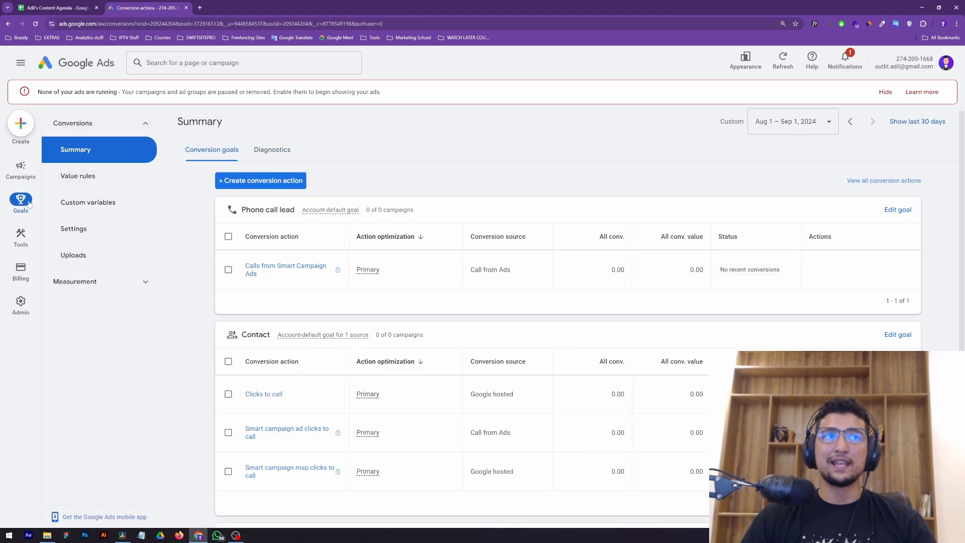
scroll(449, 298, "down", 4)
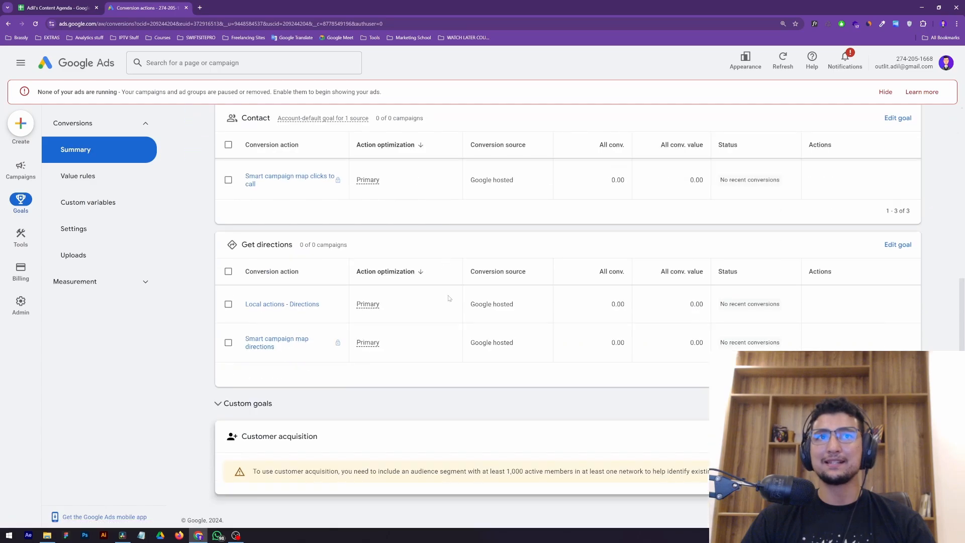
scroll(449, 298, "up", 4)
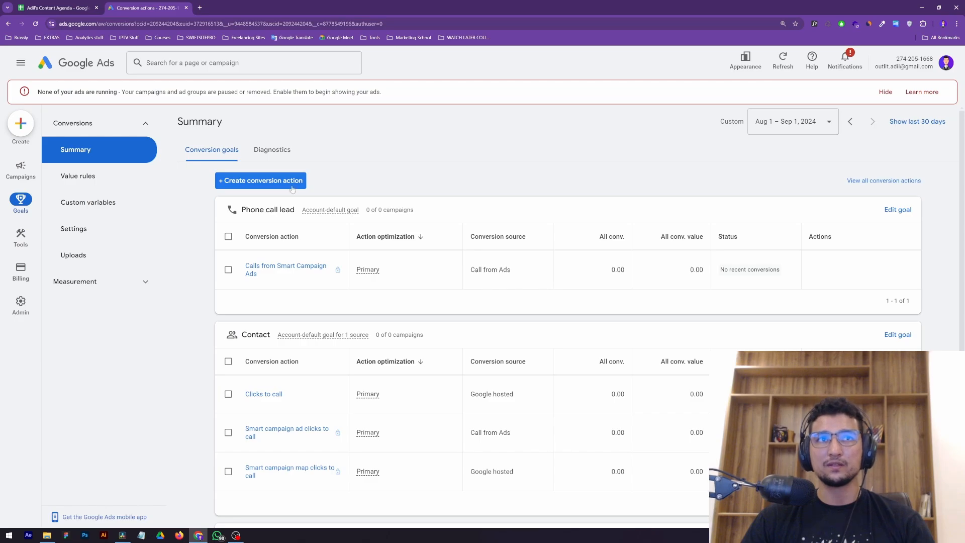
left_click(248, 182)
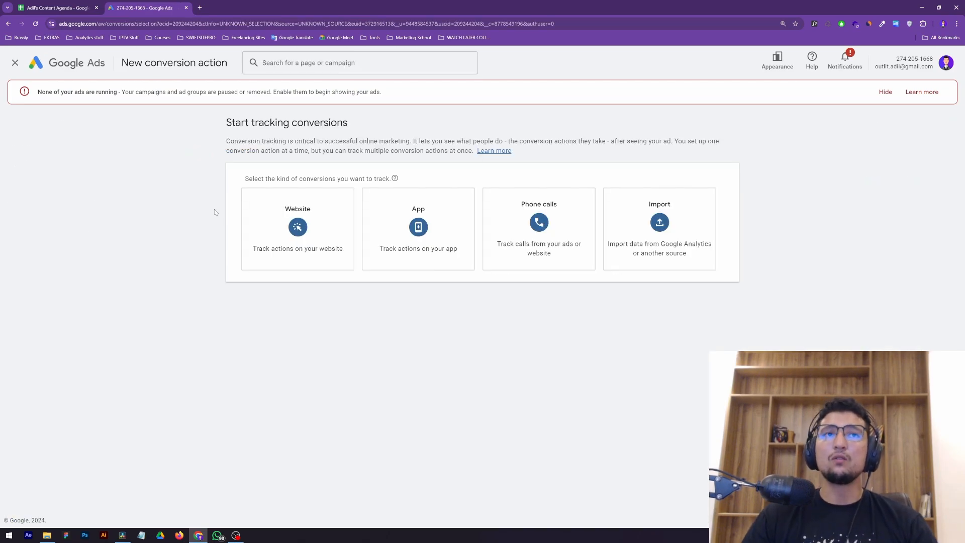
left_click(323, 230)
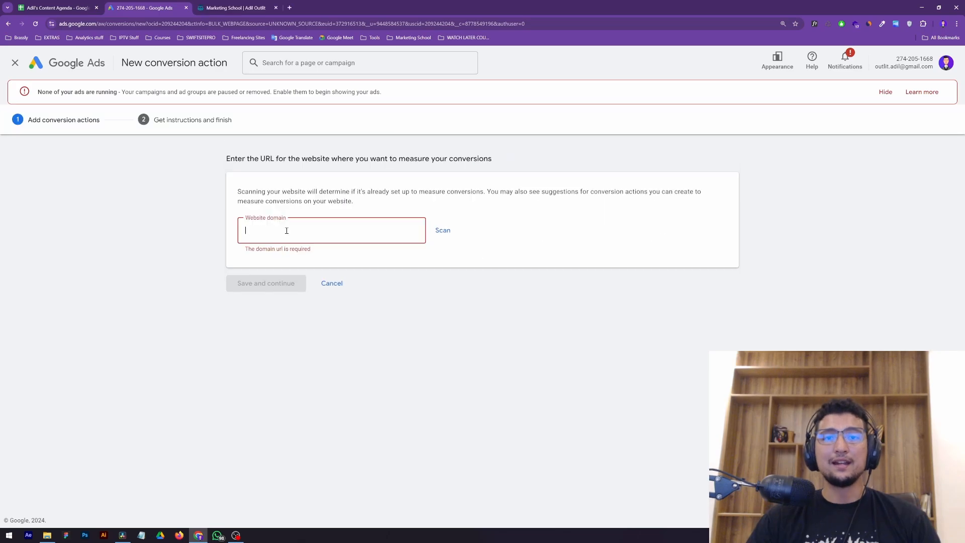
type("https://marketingschool.ma/")
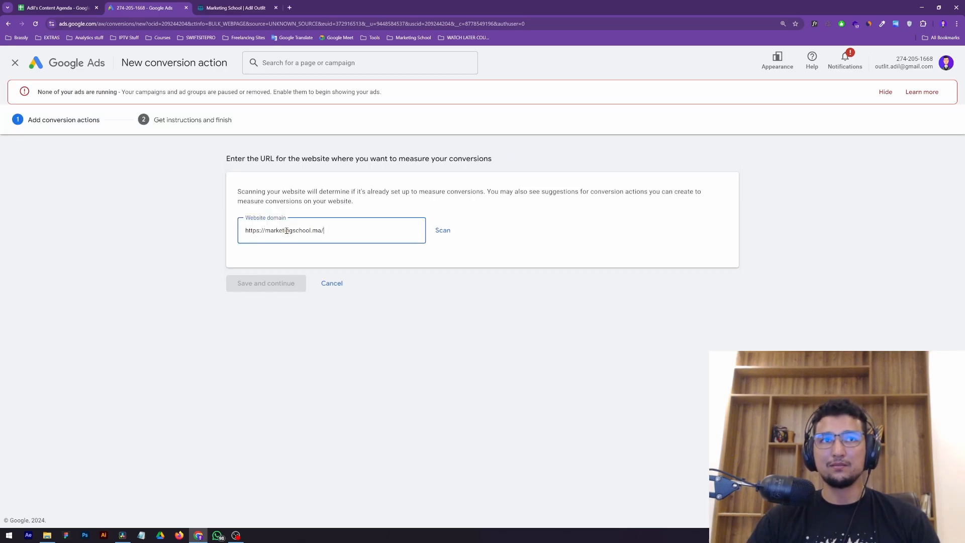
left_click_drag(321, 230, 238, 236)
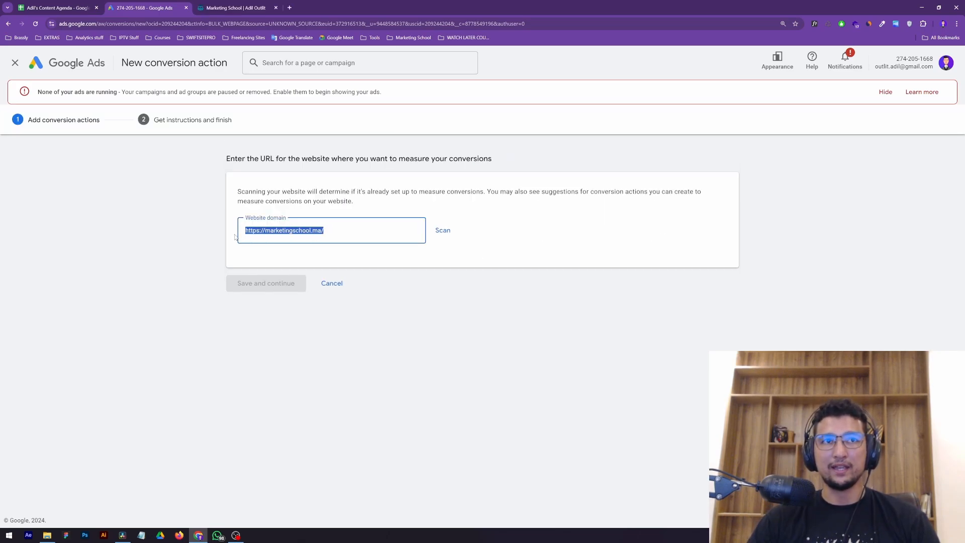
left_click(218, 237)
left_click(441, 231)
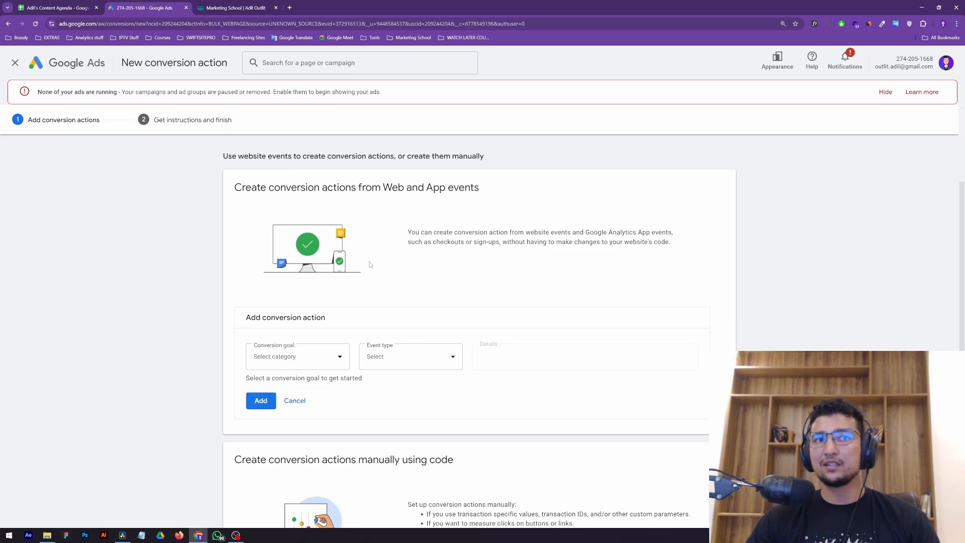
Define a Contact conversion with the Page load event type and the URL marketingschool.ma/thankyou
left_click(304, 364)
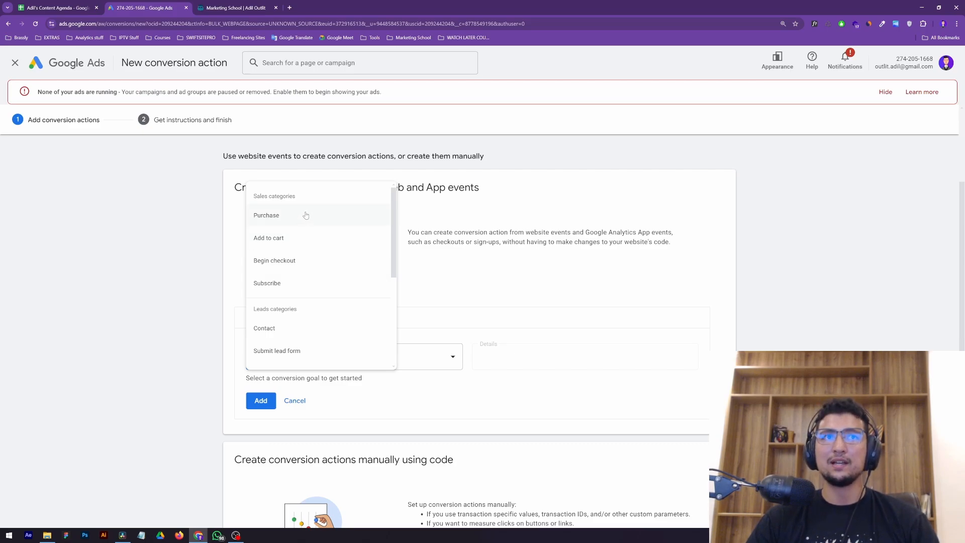
scroll(304, 283, "down", 2)
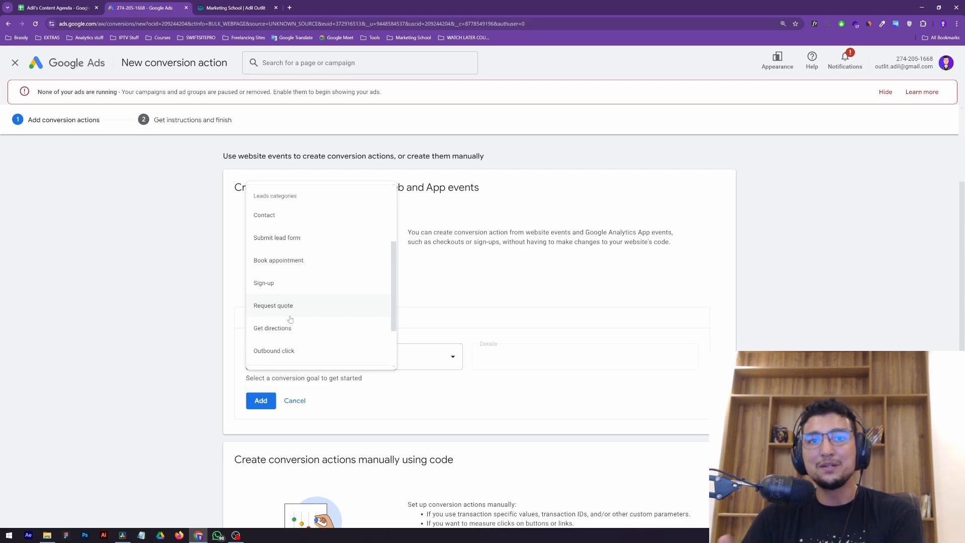
scroll(290, 317, "up", 2)
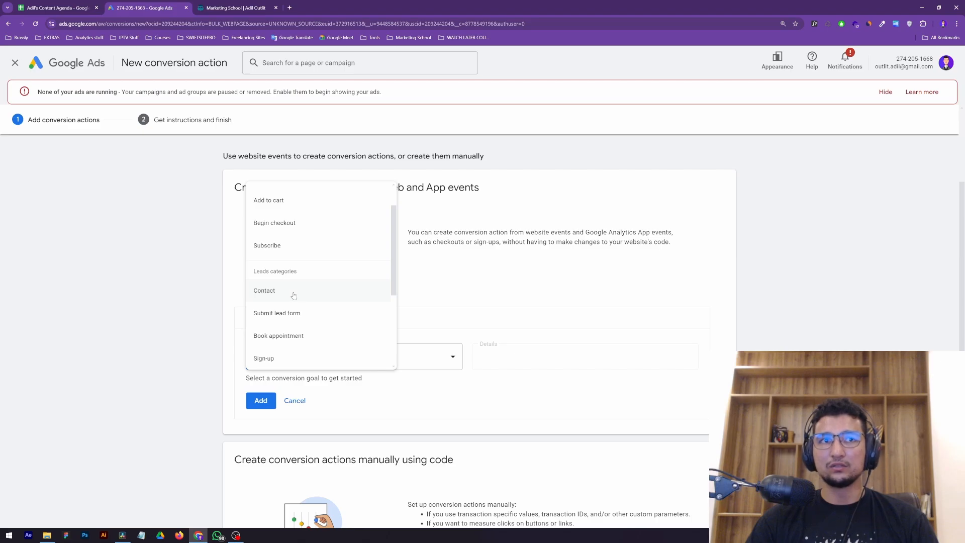
left_click(291, 292)
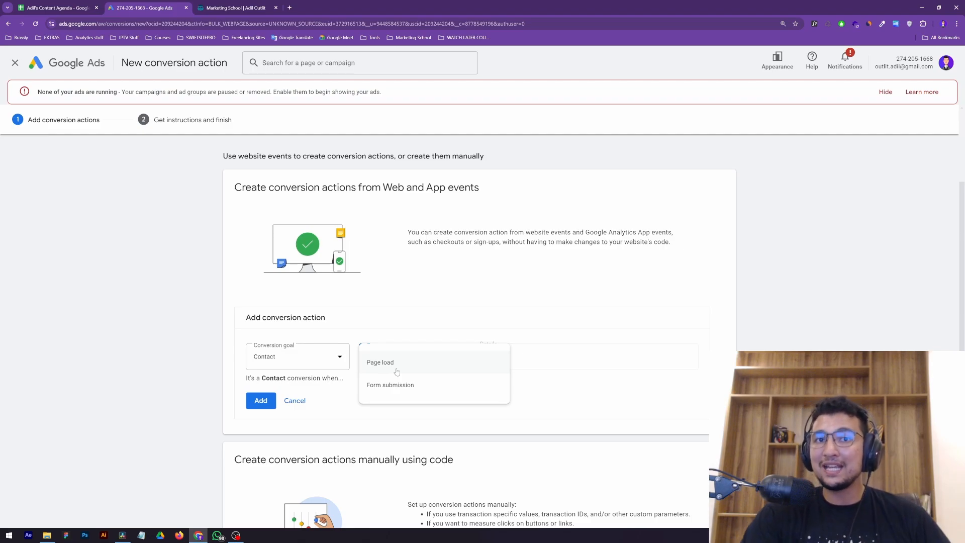
left_click(397, 366)
left_click(493, 358)
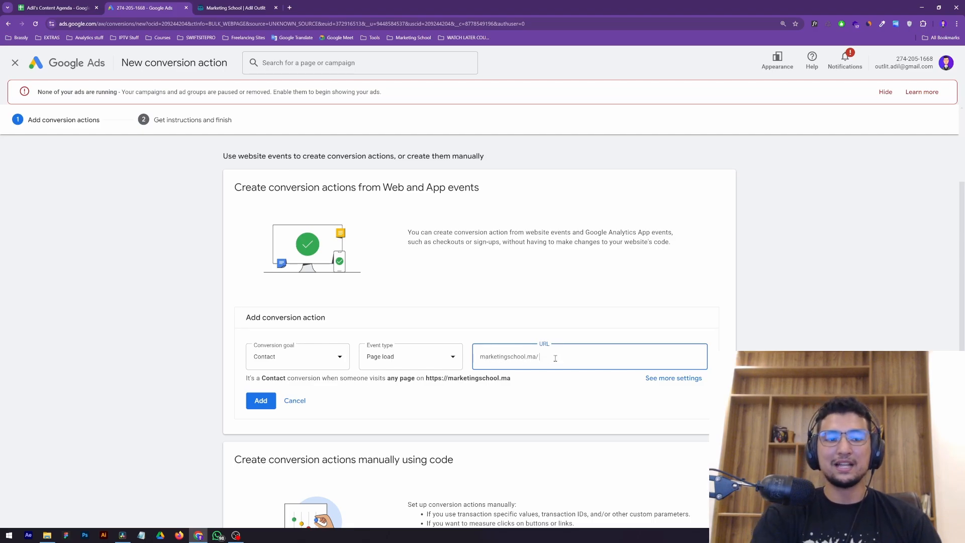
type("thankyou")
In the conversion action's detailed settings, set the page-load match condition to "URL contains"
left_click(679, 378)
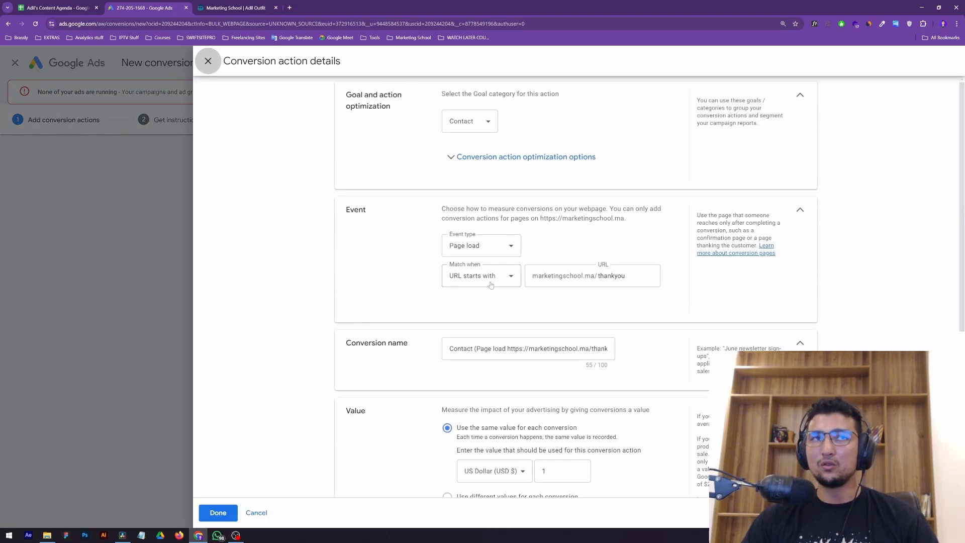
left_click(491, 285)
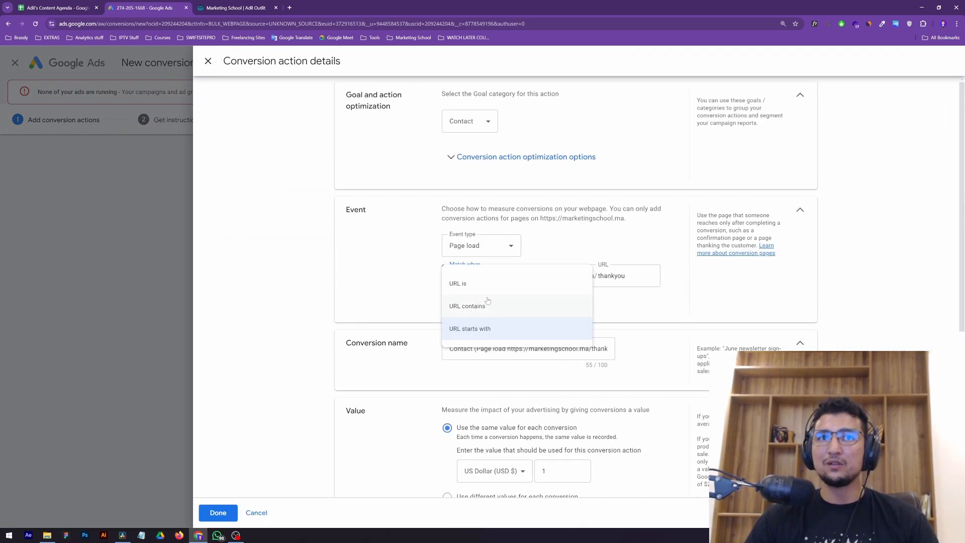
left_click(489, 307)
left_click_drag(591, 281, 531, 277)
Set the same value of 15 US dollars for each conversion and save the conversion action details
scroll(530, 277, "down", 5)
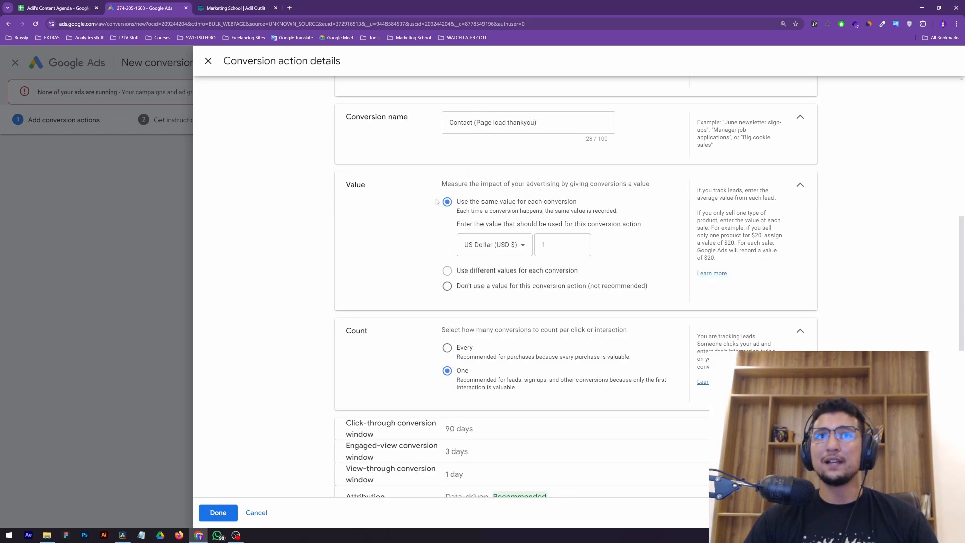
left_click(581, 245)
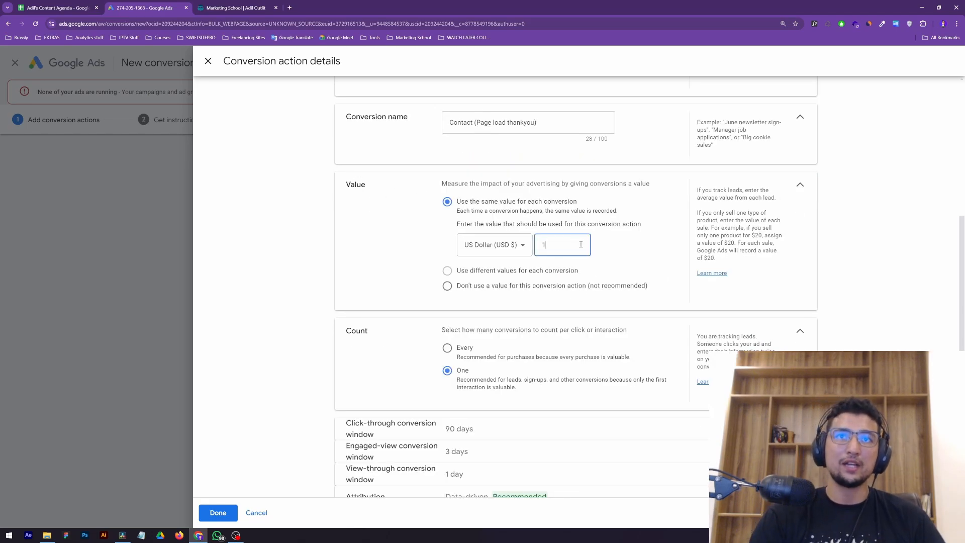
key("BackSpace")
type("15")
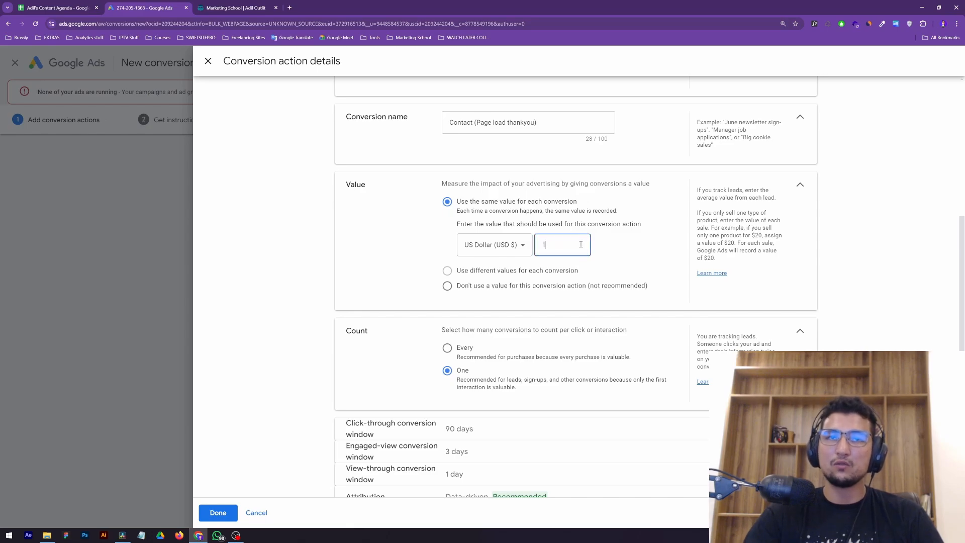
left_click(394, 277)
scroll(395, 279, "down", 1)
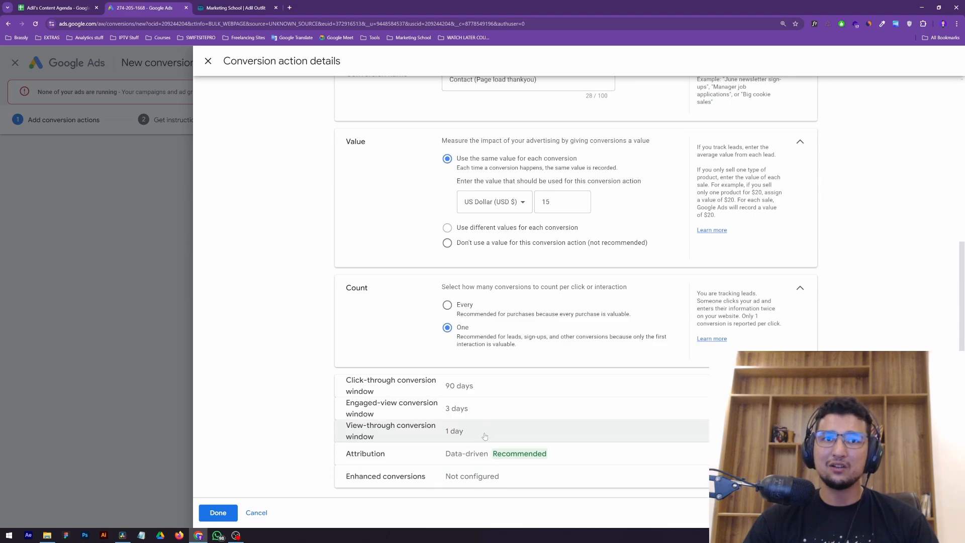
left_click(217, 513)
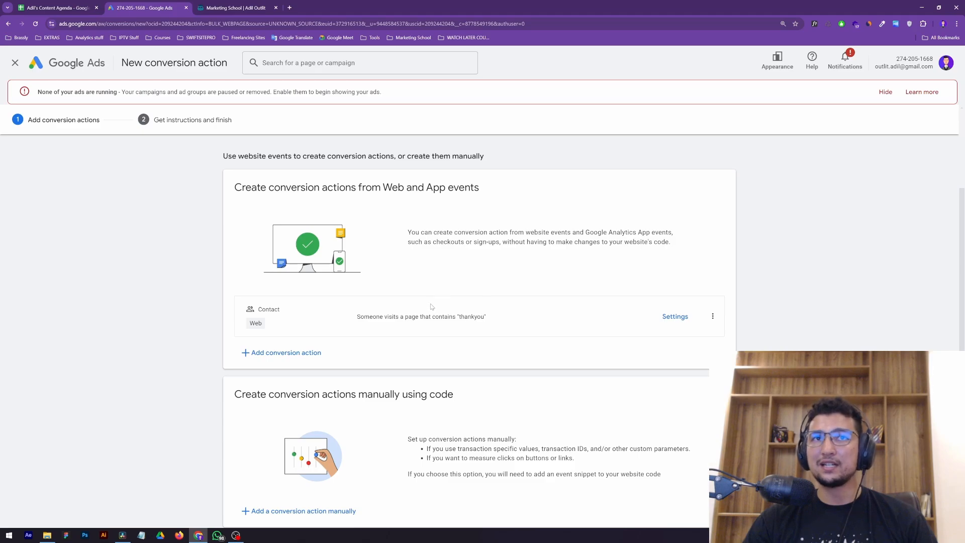
Agree to the conversion settings with enhanced conversions on and start the Google tag setup
scroll(433, 308, "down", 3)
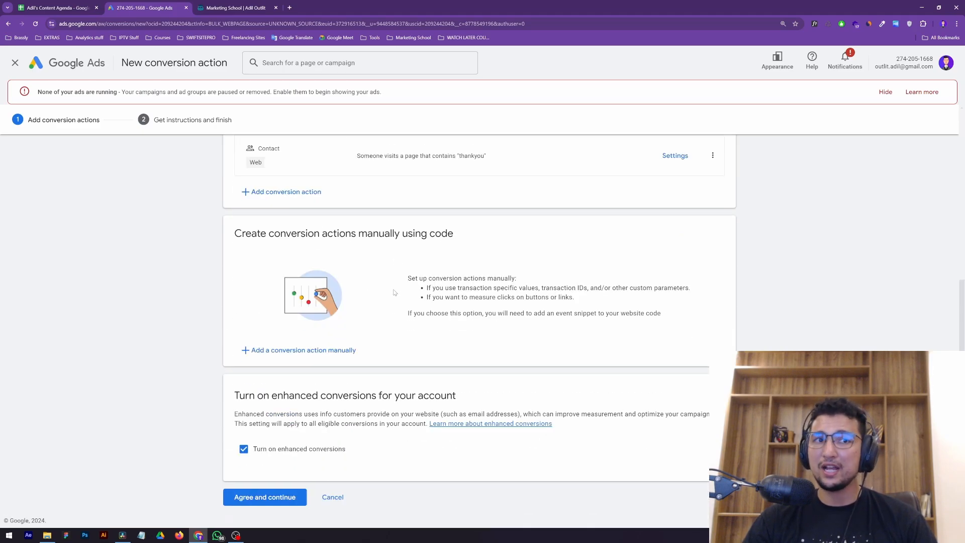
left_click(264, 503)
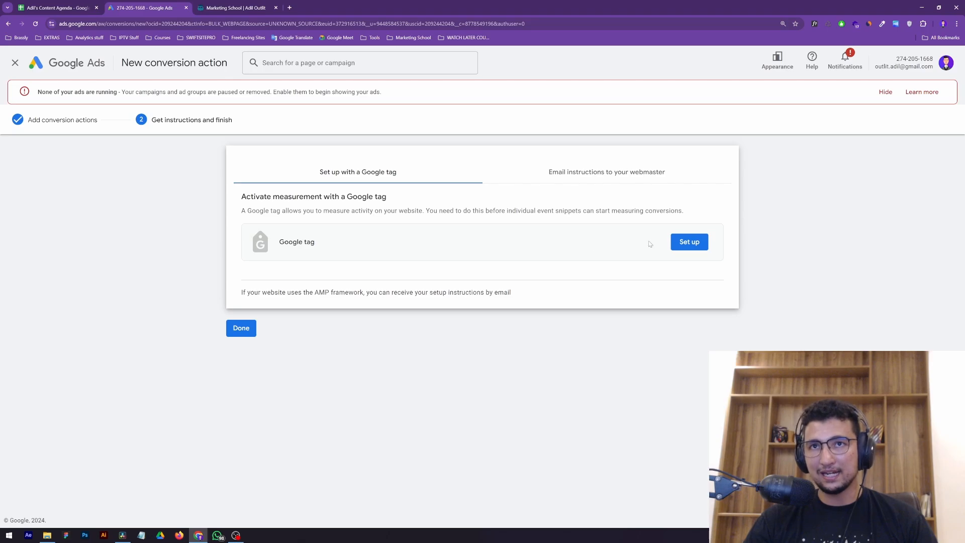
left_click(690, 243)
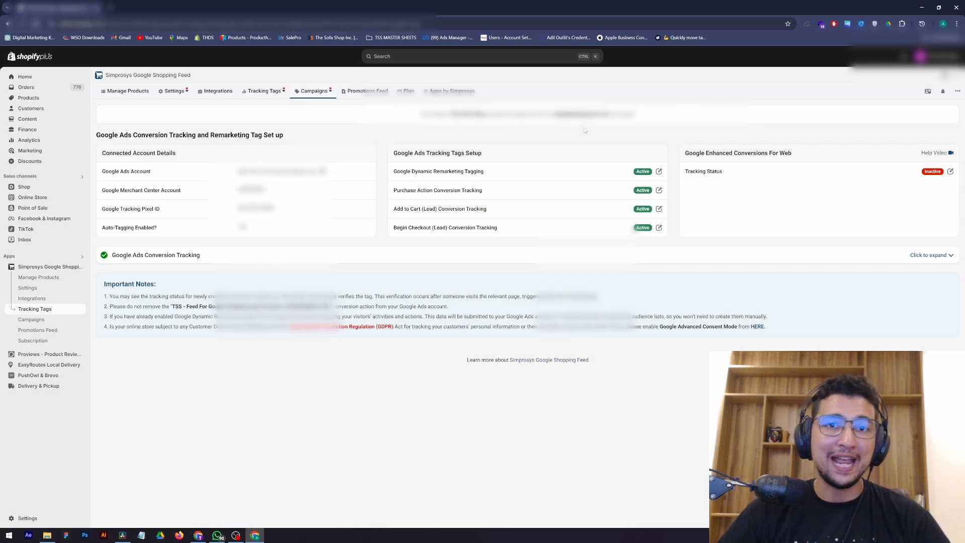
Review the Google Ads conversion actions listed in the Simprosys app in Shopify and the matching goals in Google Ads
left_click(501, 255)
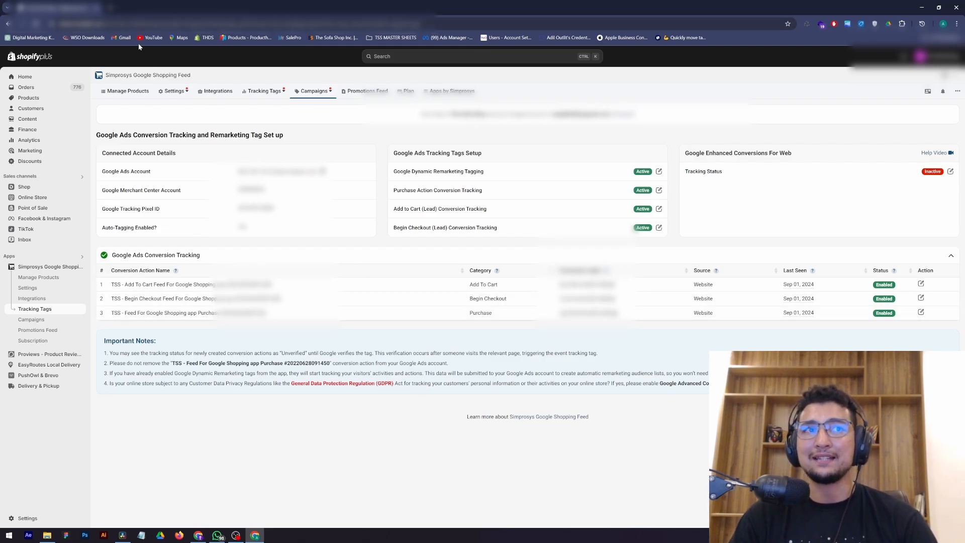
key("ctrl+Tab")
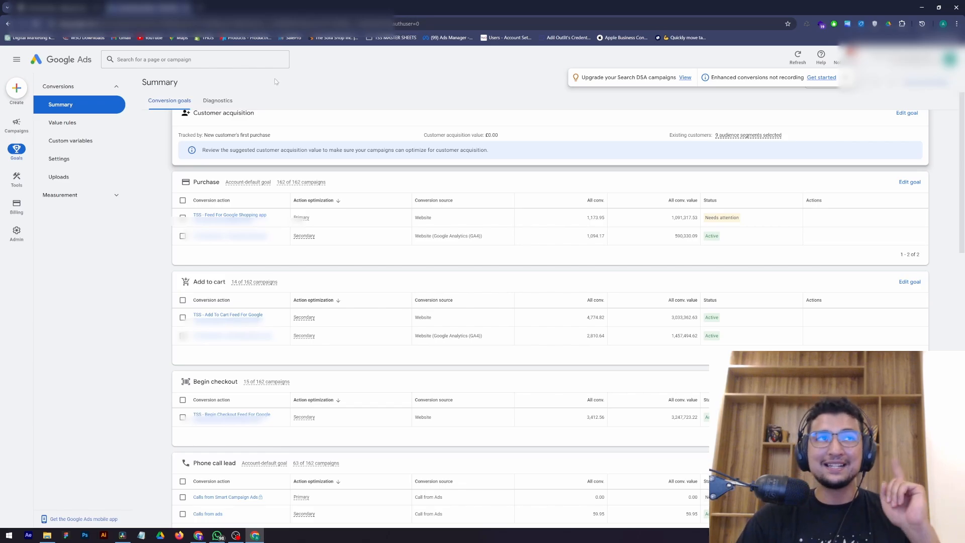
Switch back to Shopify, view Simprosys's custom pixels tracking setup, and open the new custom pixel form in the store's customer events settings
left_click(51, 8)
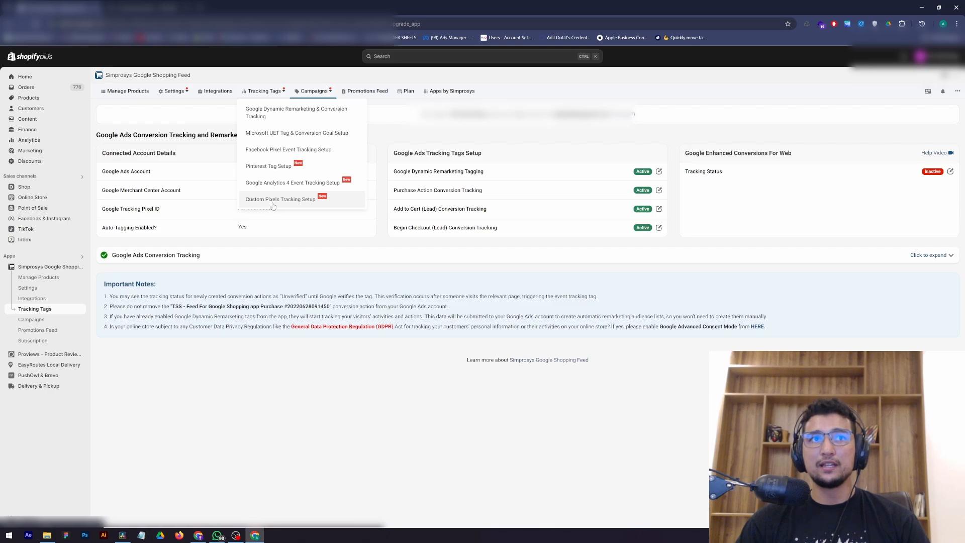
left_click(273, 200)
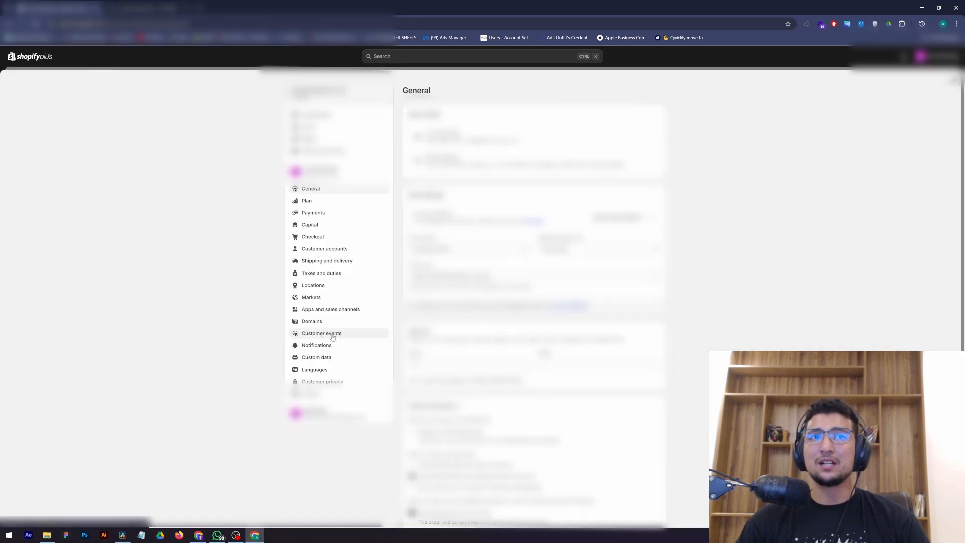
left_click(332, 336)
left_click(644, 90)
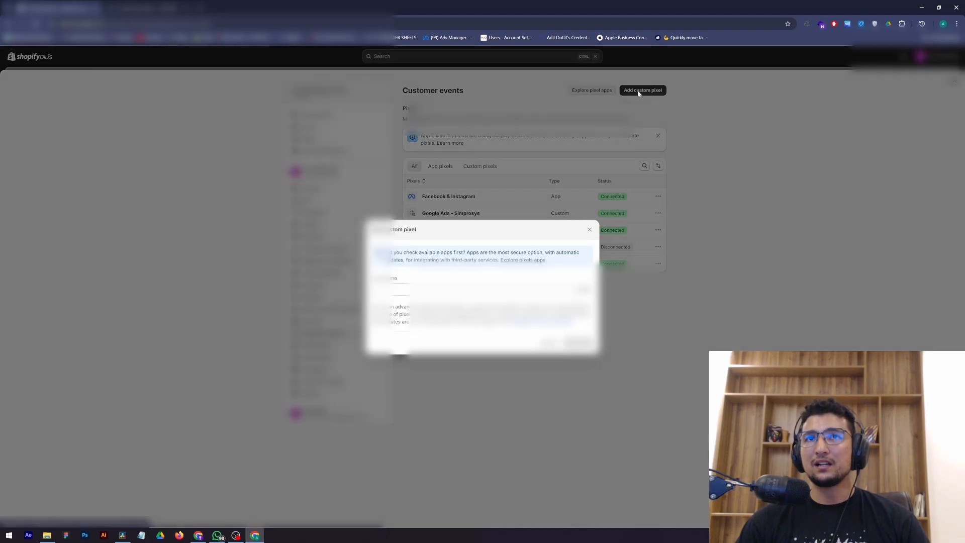
left_click(457, 288)
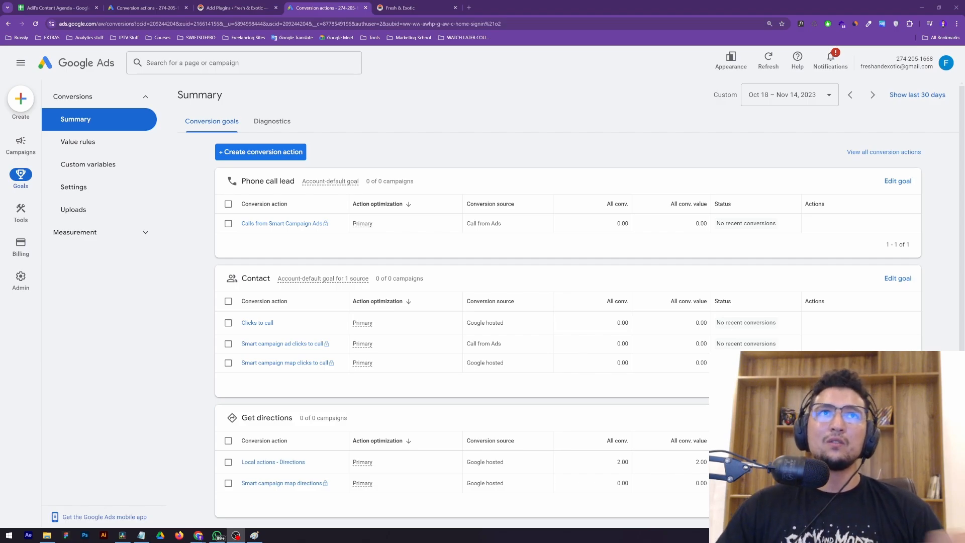
Examine the Fresh & Exotic store's home page and the conversion goals summary of its Google Ads account
left_click(404, 8)
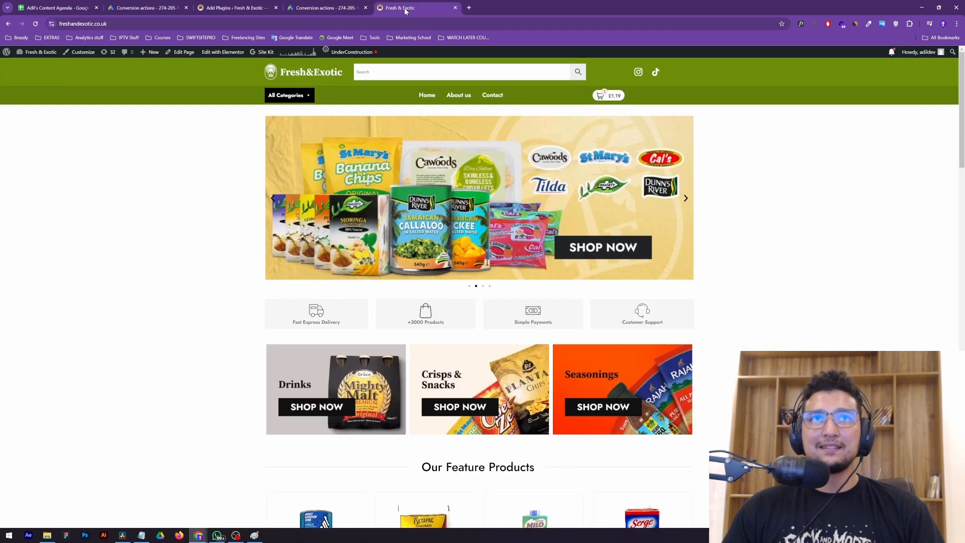
scroll(294, 300, "down", 9)
scroll(226, 311, "up", 9)
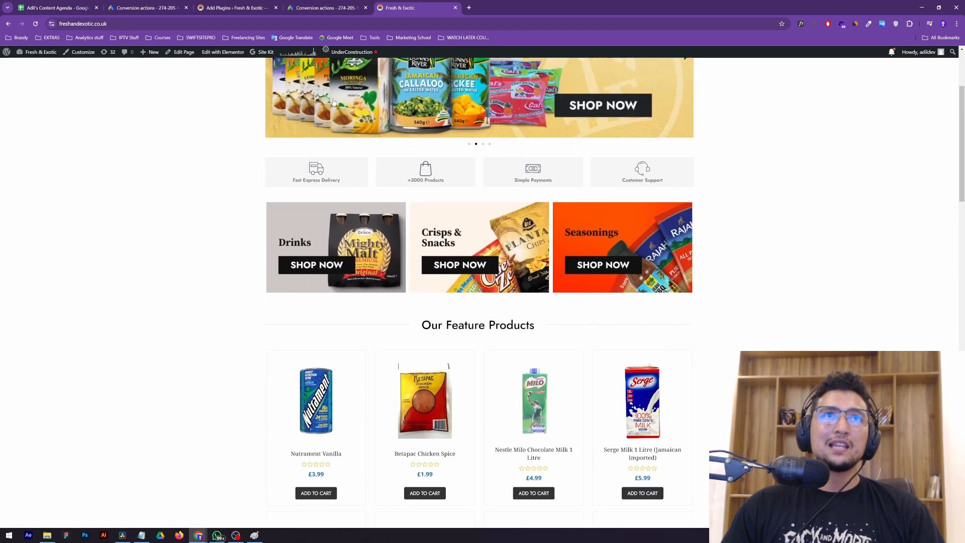
left_click(318, 8)
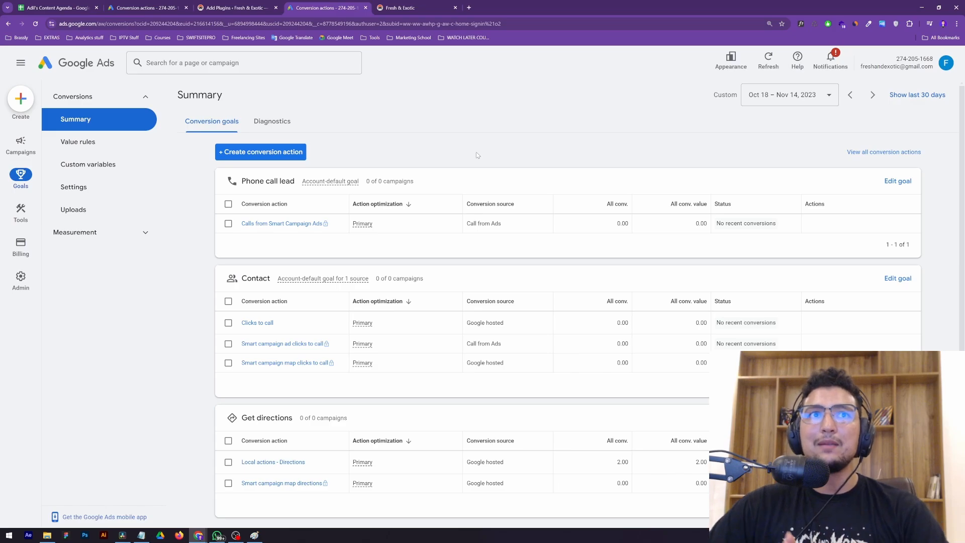
scroll(453, 211, "down", 3)
scroll(359, 316, "up", 3)
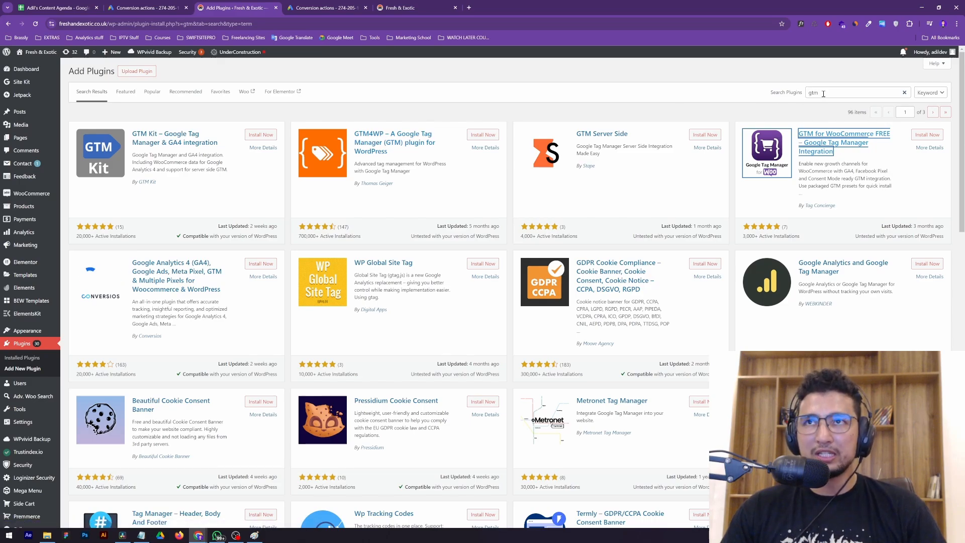
Install and activate the GTM4WP plugin on the WordPress site and open its Google Tag Manager ID setting
left_click(478, 135)
left_click(491, 138)
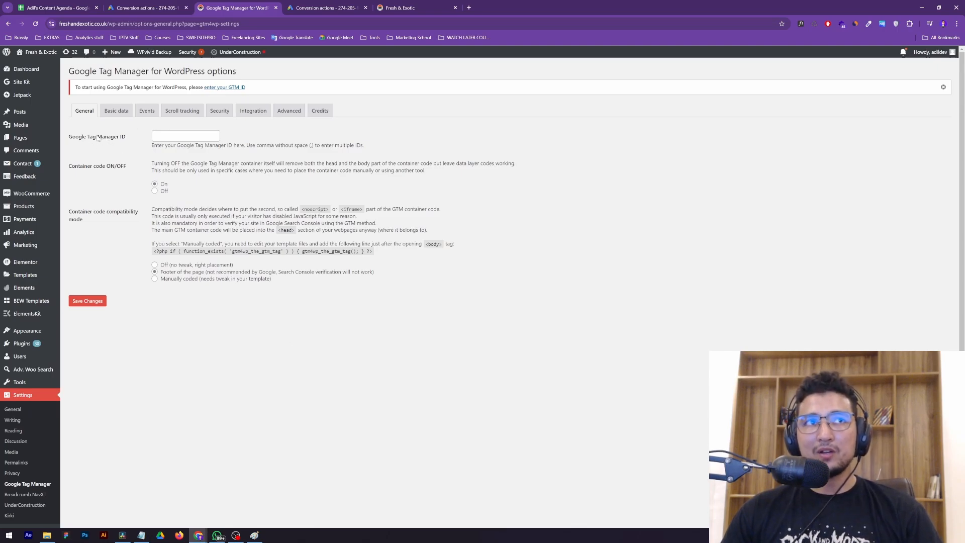
left_click_drag(88, 137, 130, 139)
Search for "google tag manager" in a new browser tab and open the Google Tag Manager site
key("ctrl+t")
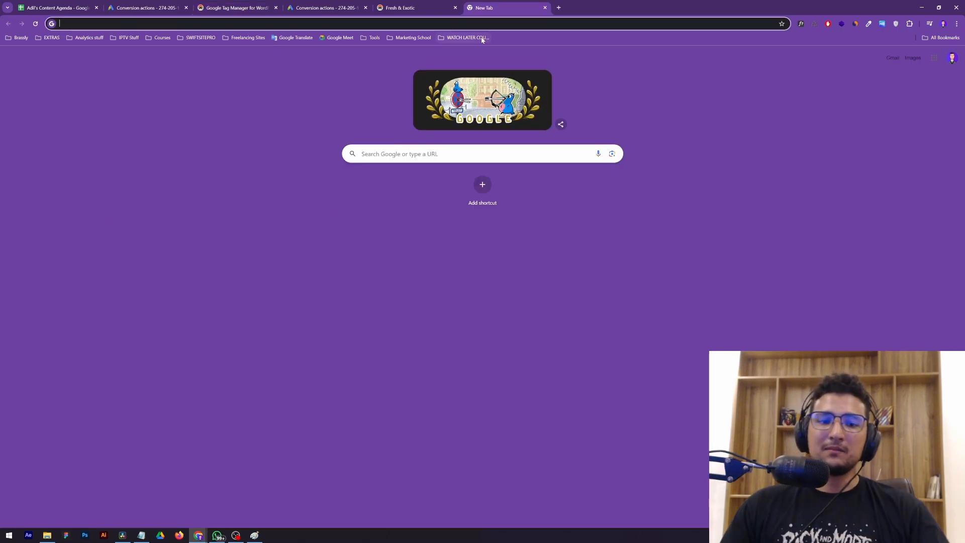
type("google a")
key("BackSpace")
type("tag manager")
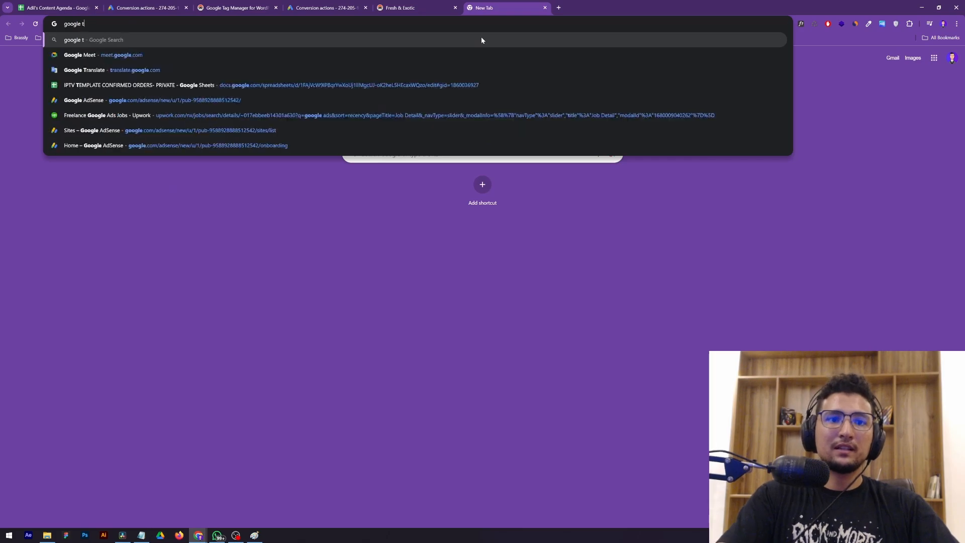
key("Return")
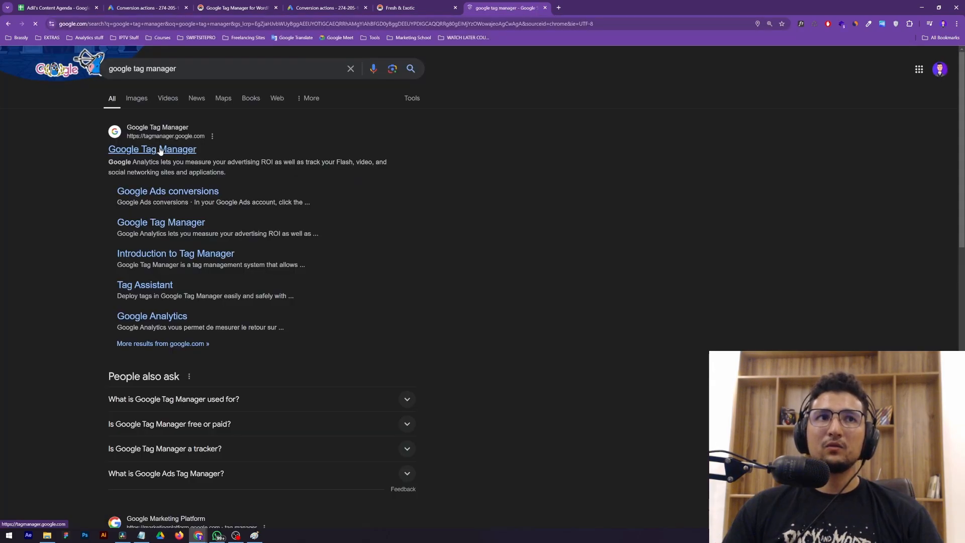
left_click(160, 150)
Name the new Tag Manager account Fresh & Exotic and set its country to United Kingdom
left_click(317, 166)
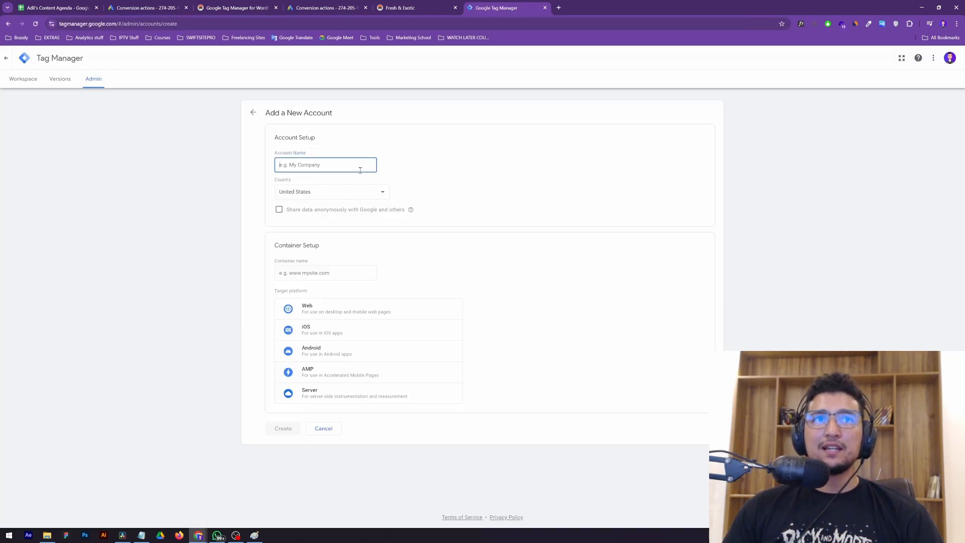
type("Fr")
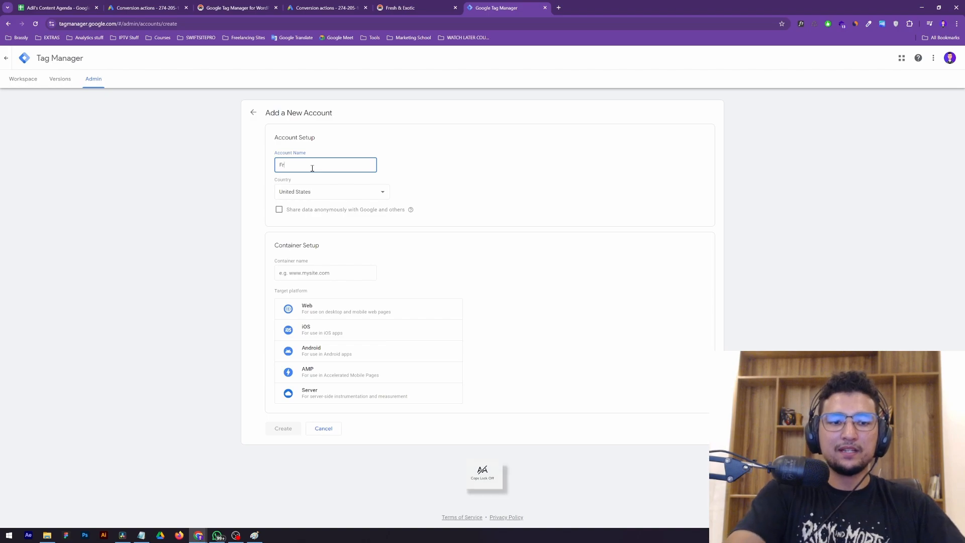
type("esh & Exotic")
left_click(325, 193)
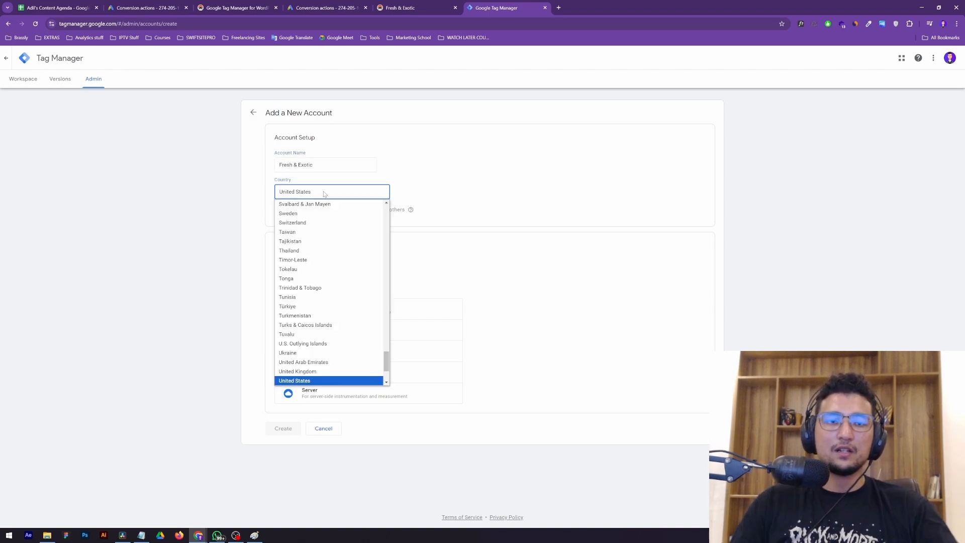
type("un")
left_click(329, 362)
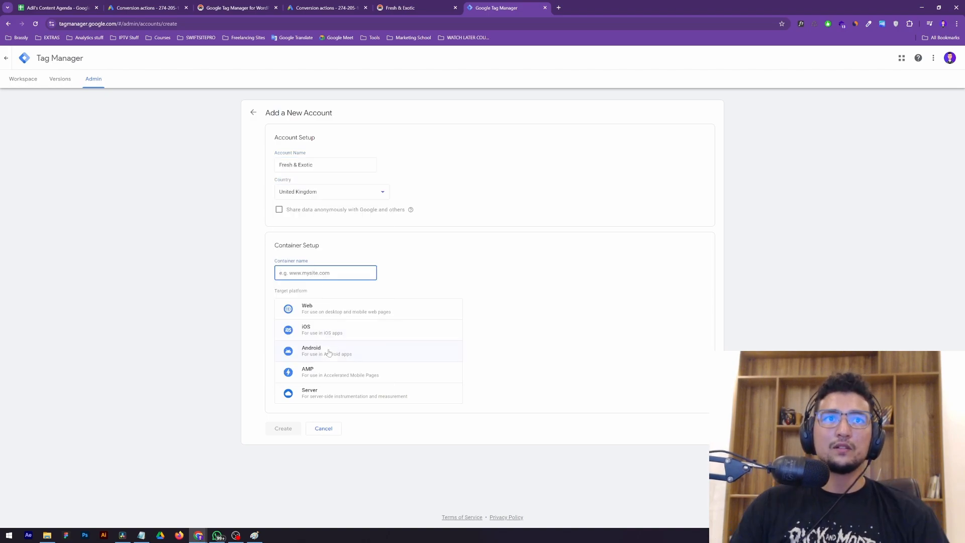
Create a Web container named freshandexotic.co.uk, accept the terms of service, and close the installation code dialog
type("freshandexotic.co.uk")
left_click(328, 309)
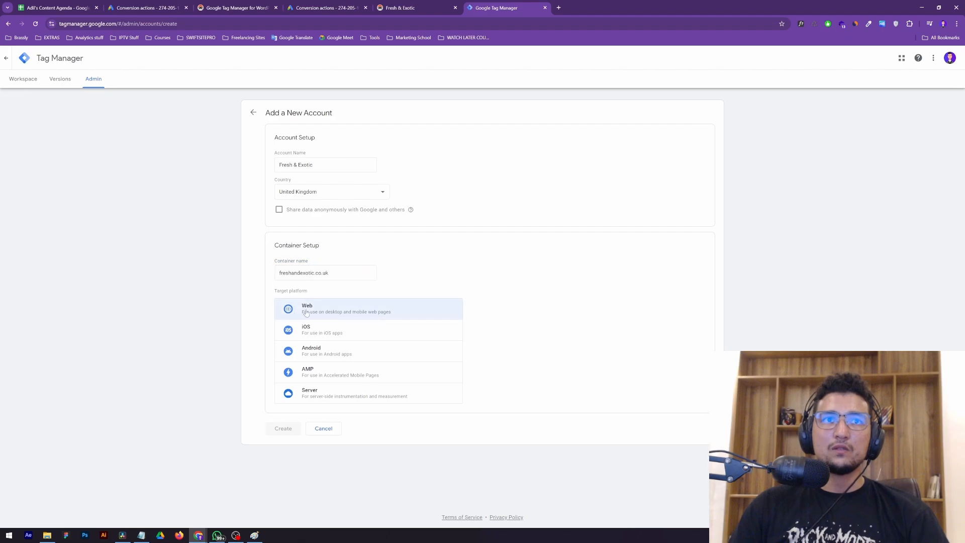
left_click(283, 428)
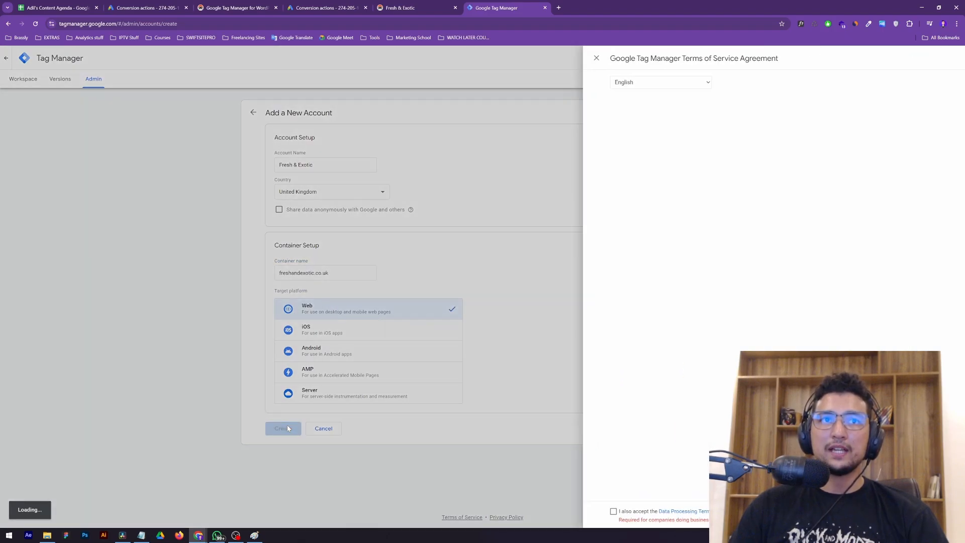
left_click(332, 512)
left_click(942, 57)
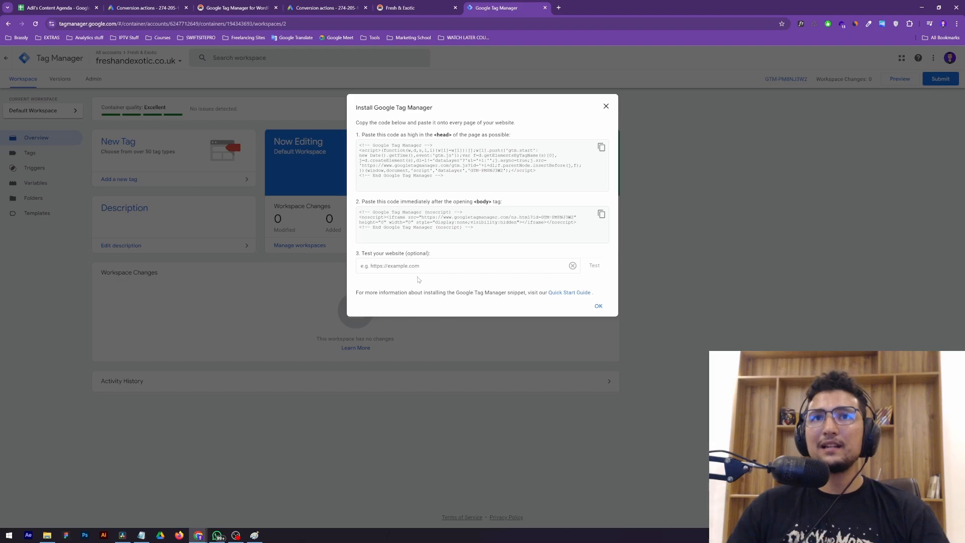
left_click(605, 310)
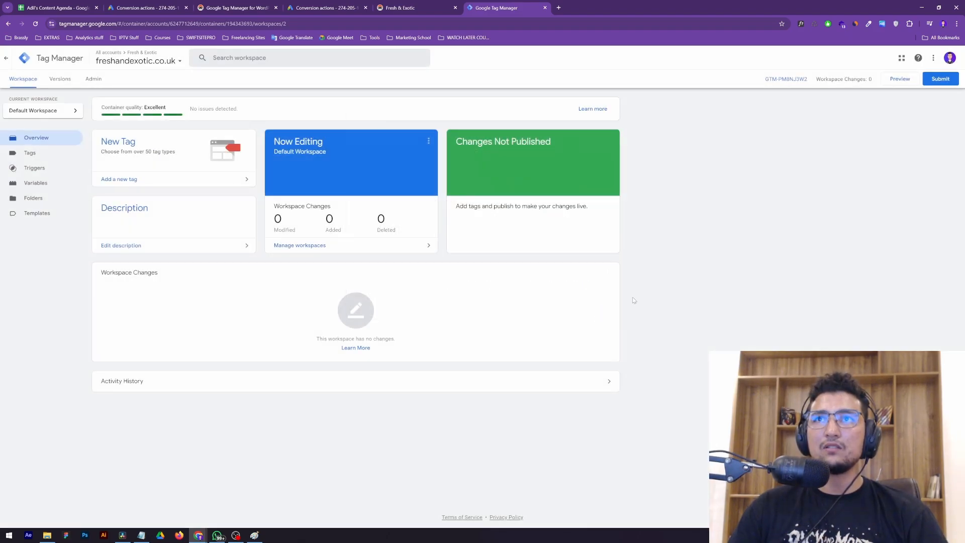
Copy the new container's ID into the WordPress plugin's Google Tag Manager ID setting, set container code compatibility mode to Off, and save
left_click_drag(765, 78, 809, 76)
key("ctrl+c")
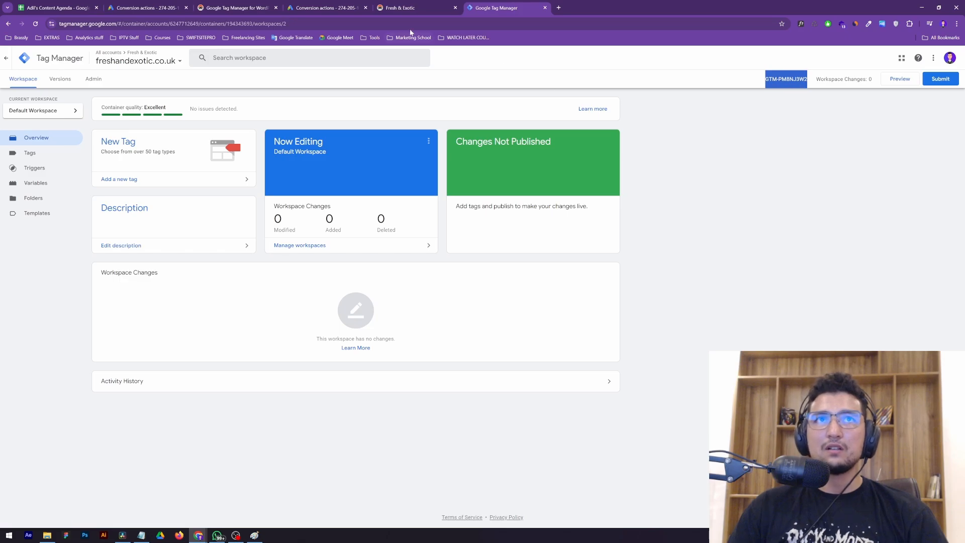
left_click(234, 7)
left_click(185, 135)
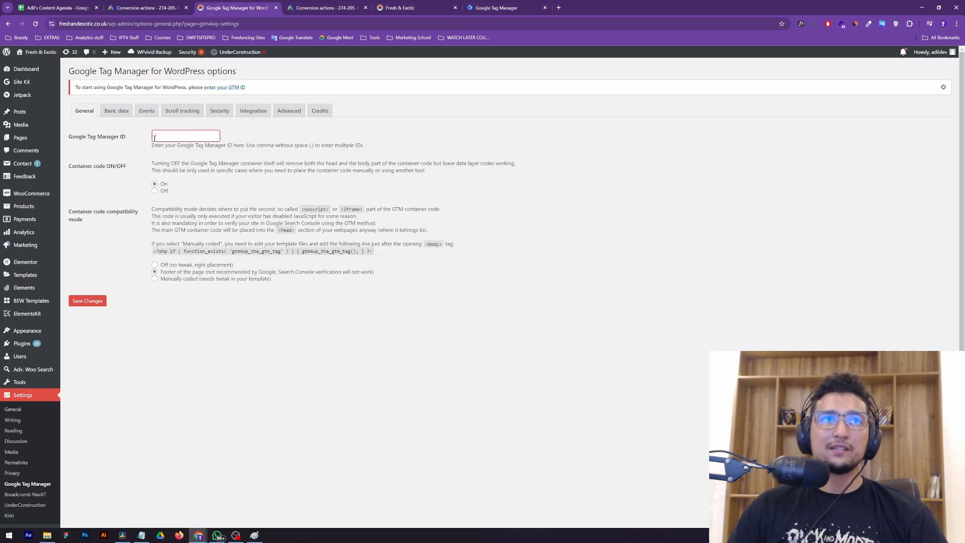
key("ctrl+v")
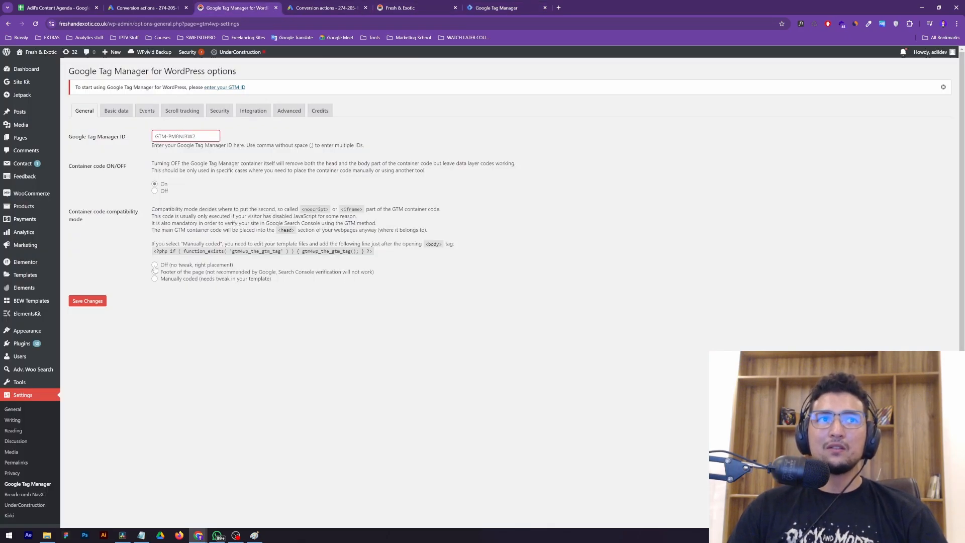
left_click(155, 265)
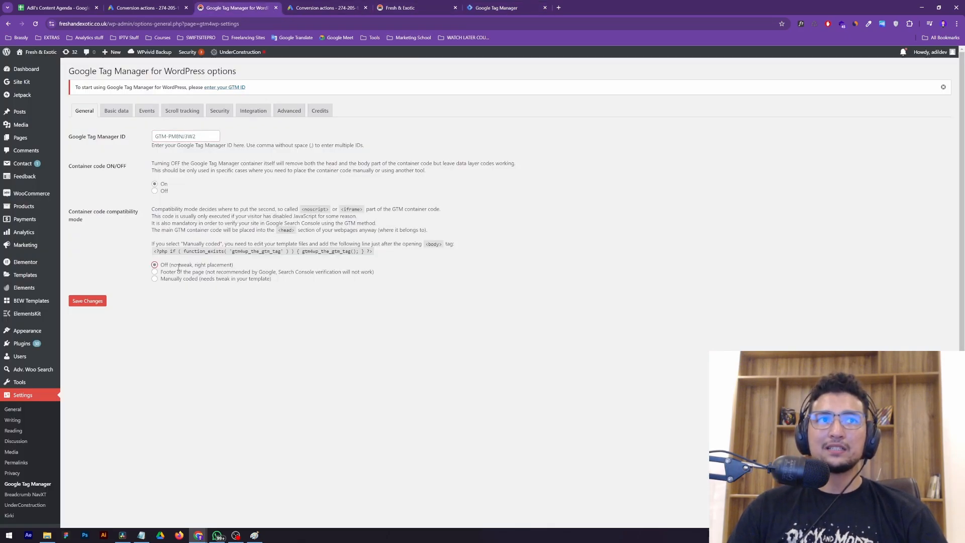
left_click(87, 302)
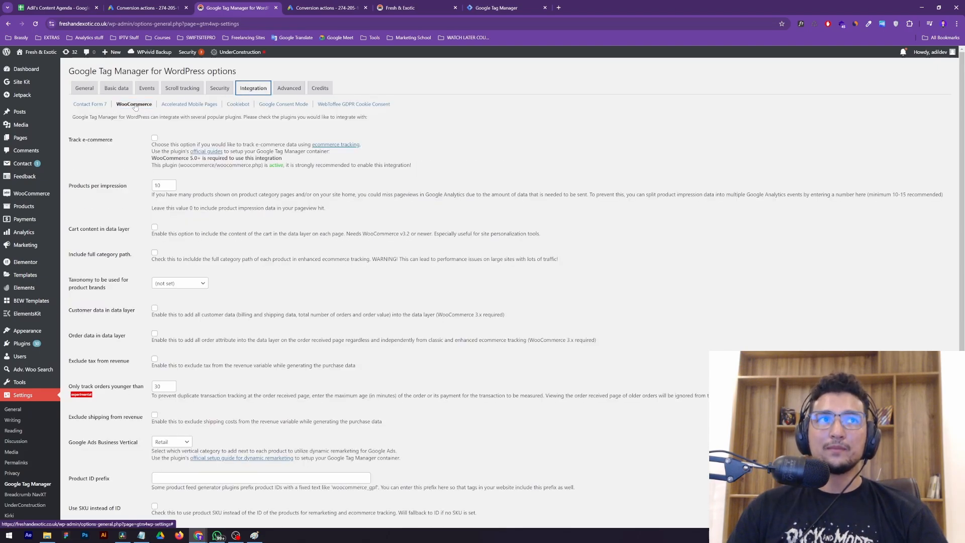
Exclude tax and shipping from revenue in the plugin's WooCommerce integration settings and save the changes
scroll(155, 223, "down", 3)
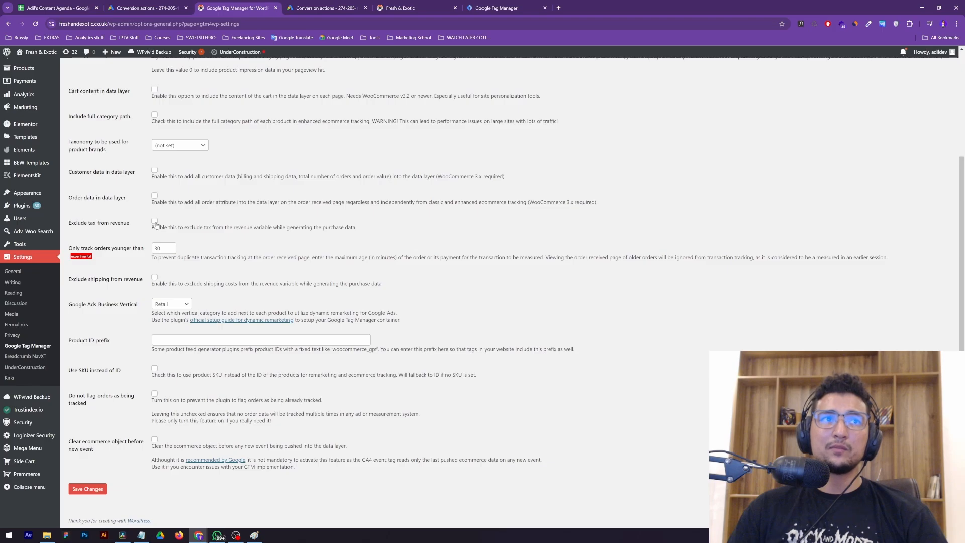
left_click(154, 277)
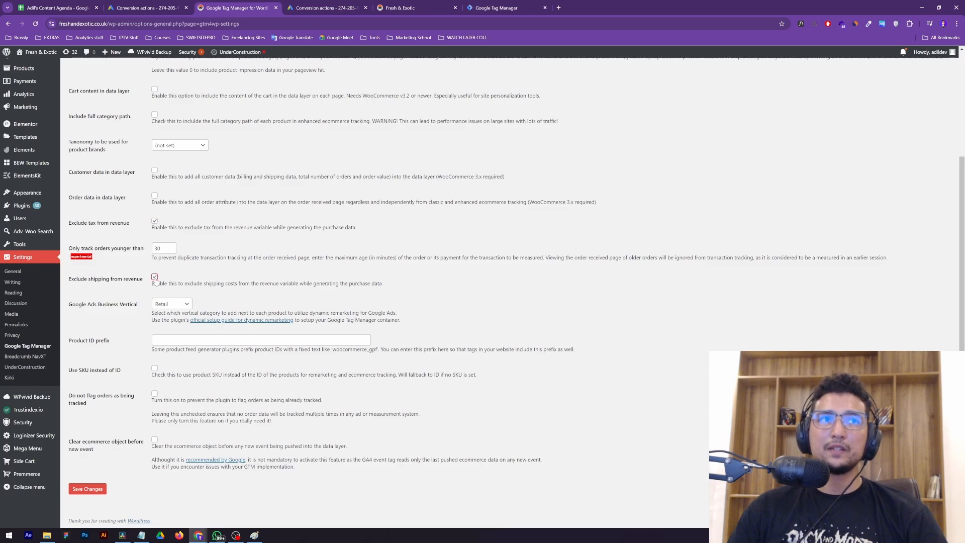
left_click(91, 491)
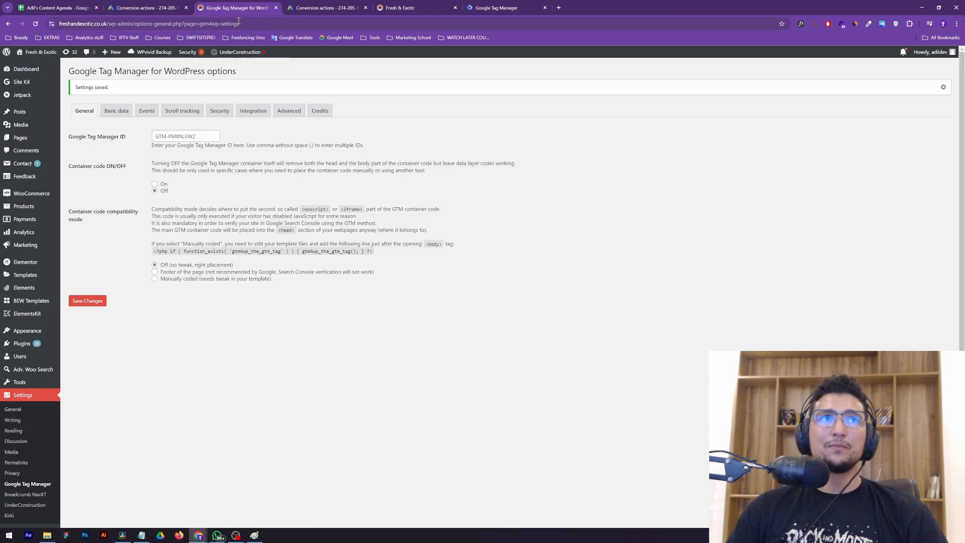
left_click(67, 22)
left_click_drag(67, 24, 345, 24)
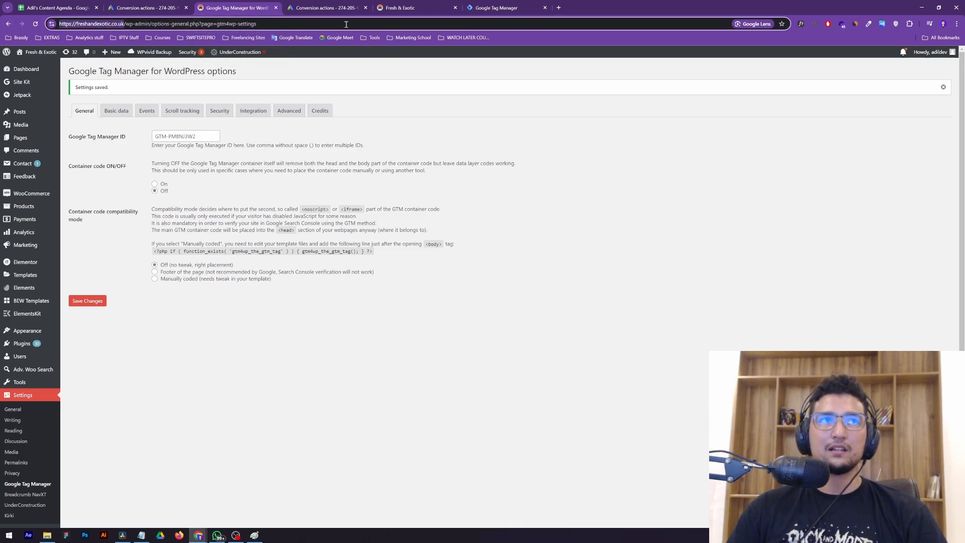
left_click(529, 9)
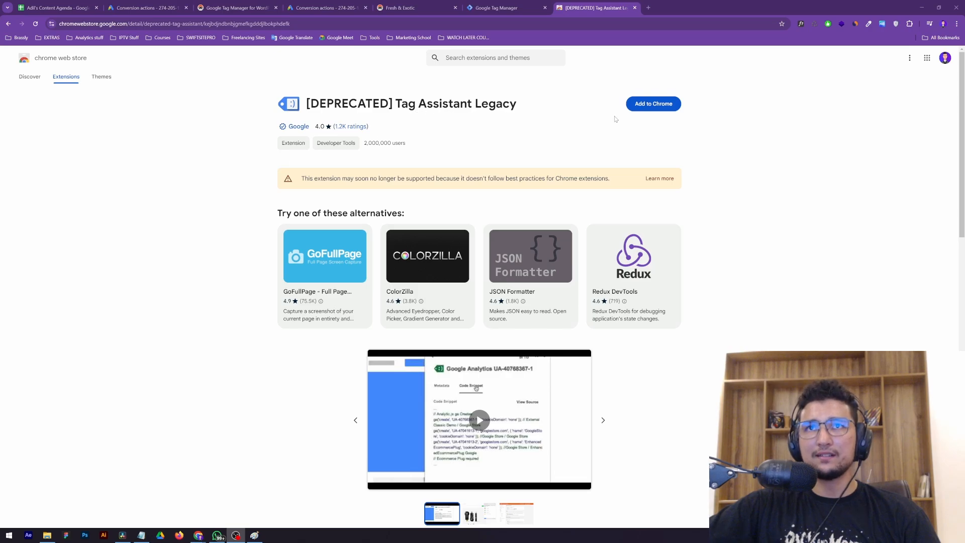
Install the Tag Assistant Legacy extension from the Chrome Web Store and pin it in the browser
left_click(647, 105)
left_click(543, 91)
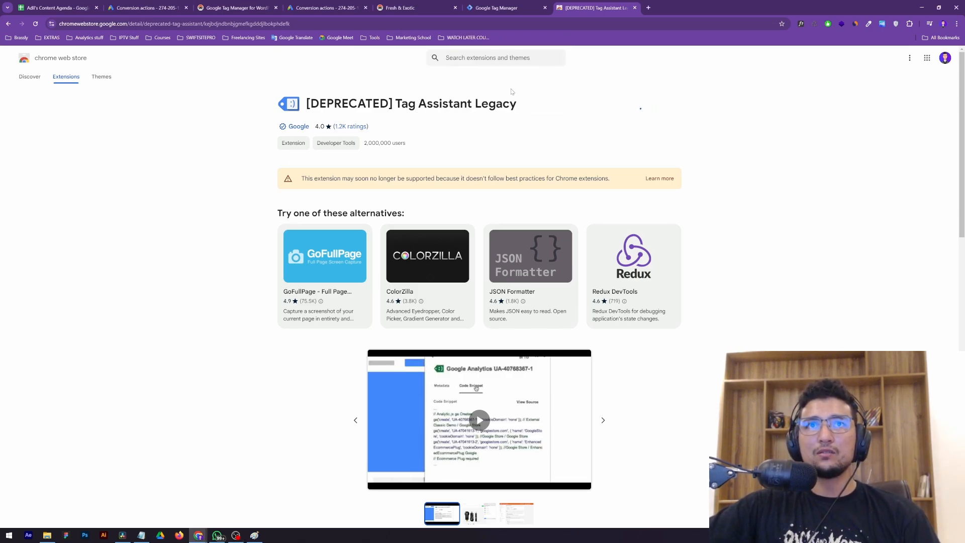
right_click(896, 24)
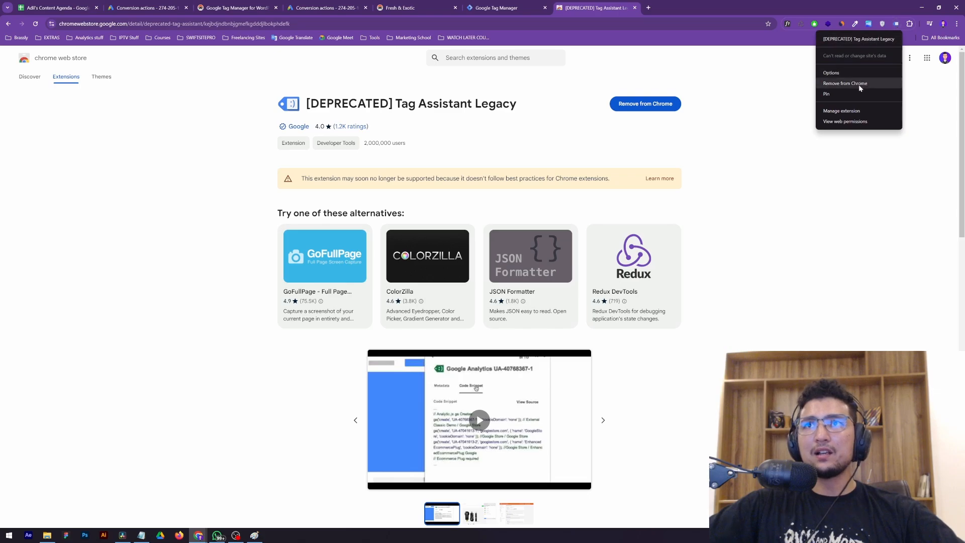
left_click(846, 96)
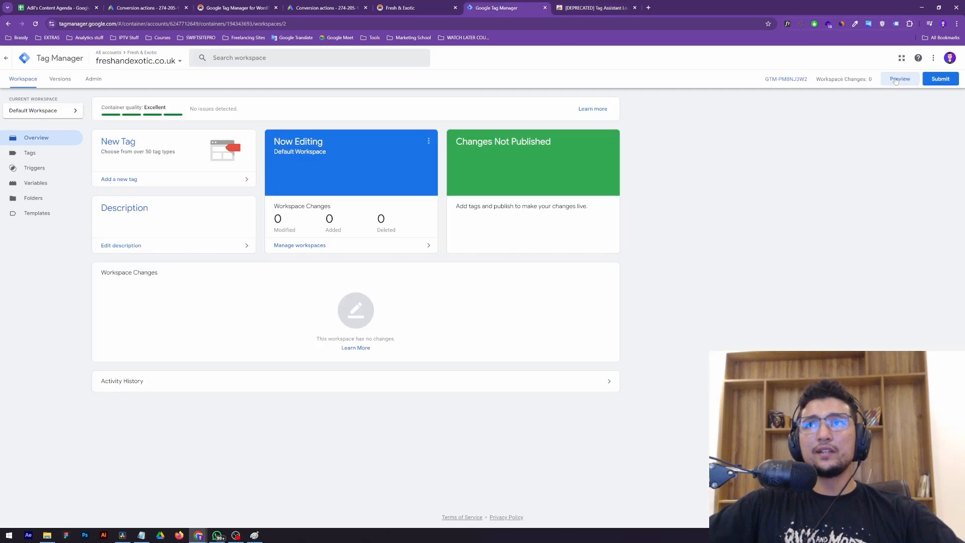
left_click(896, 80)
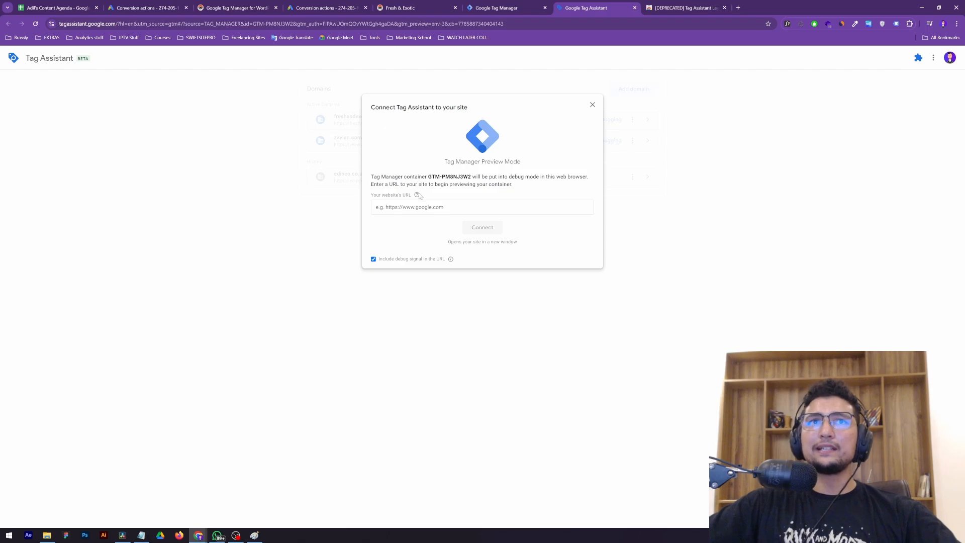
mouse_move(419, 196)
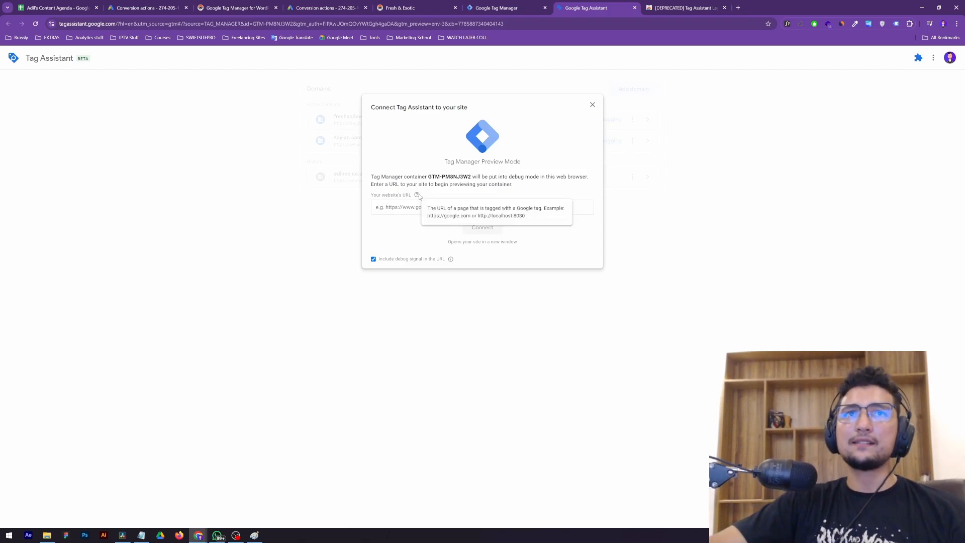
left_click(442, 211)
type("https://freshandexotic.co.uk/")
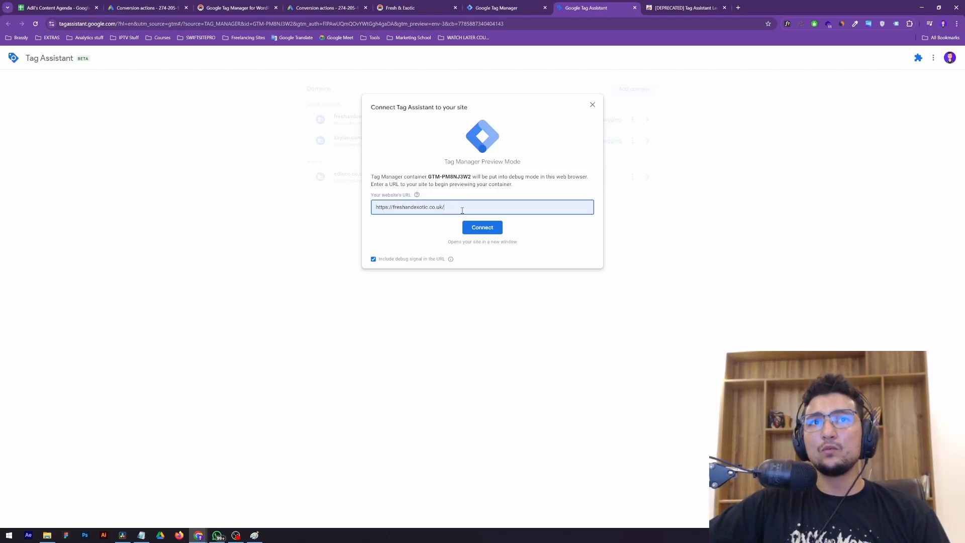
left_click(482, 229)
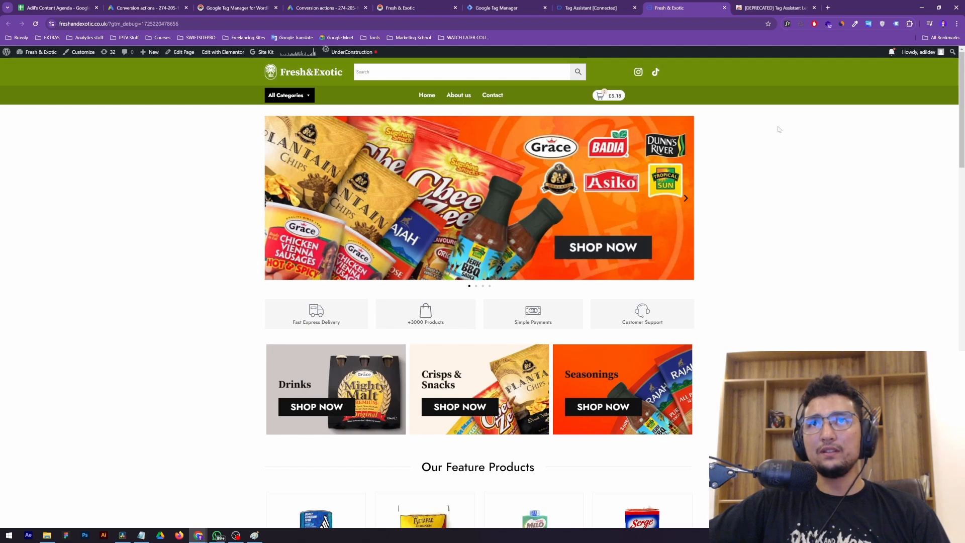
left_click(588, 7)
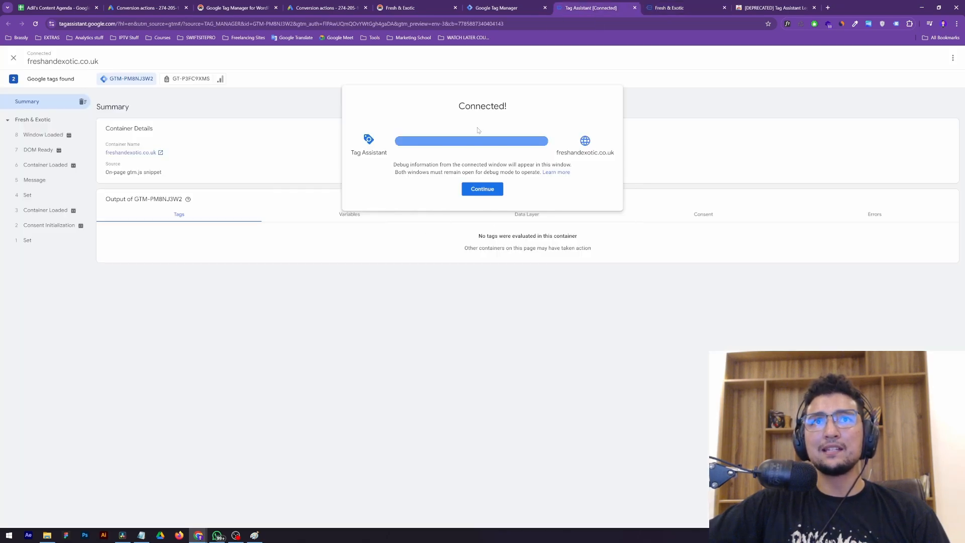
left_click_drag(458, 107, 511, 107)
left_click(482, 189)
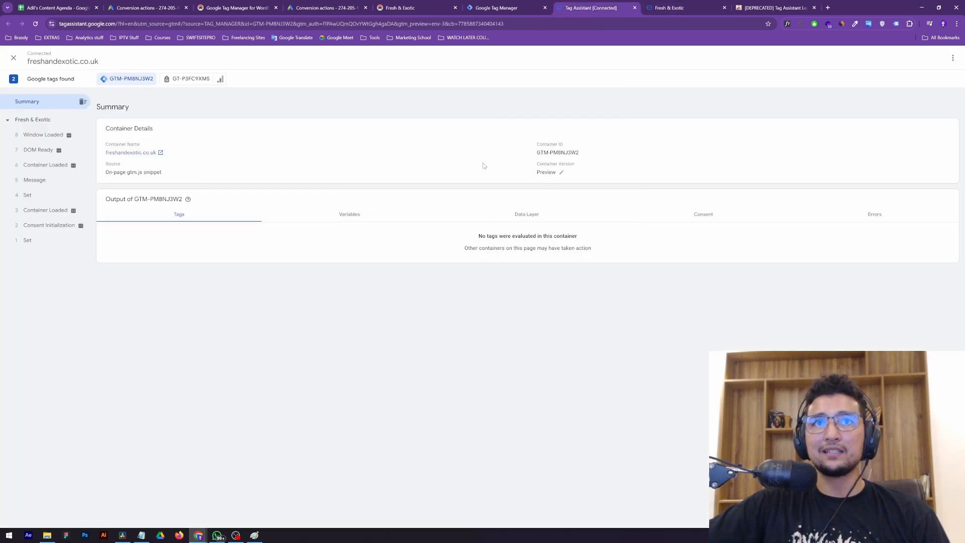
Browse the featured products on the connected store's home page and open the Nutrament Vanilla product
left_click(701, 11)
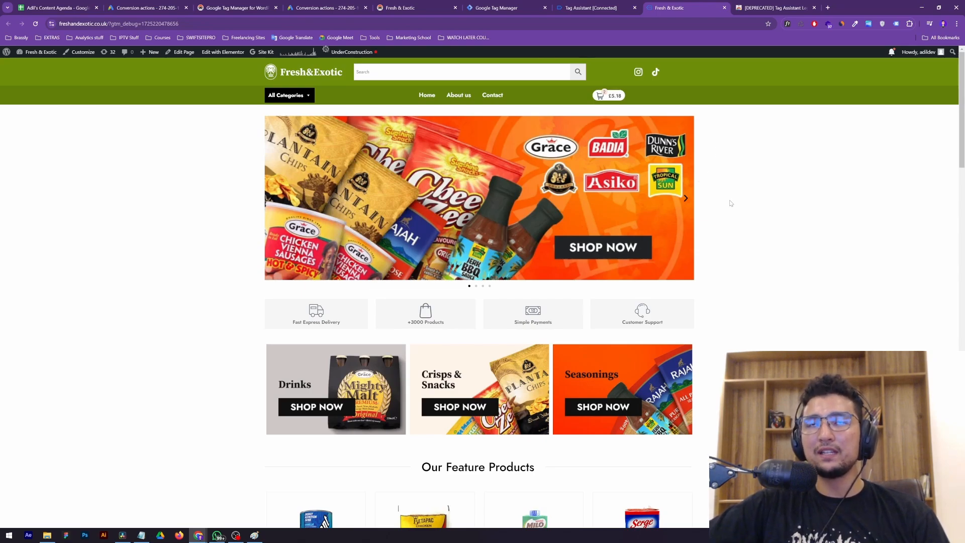
scroll(728, 212, "down", 7)
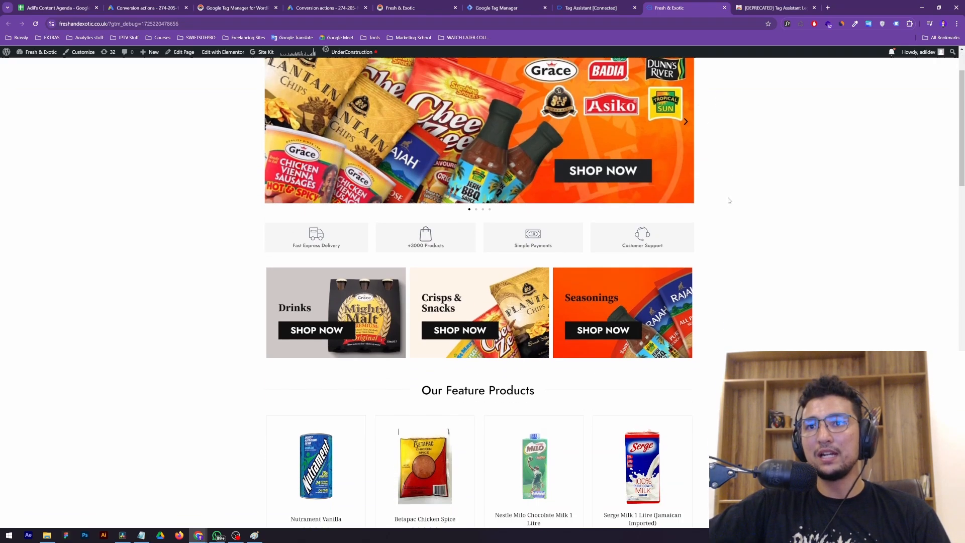
scroll(726, 222, "down", 9)
scroll(729, 225, "up", 8)
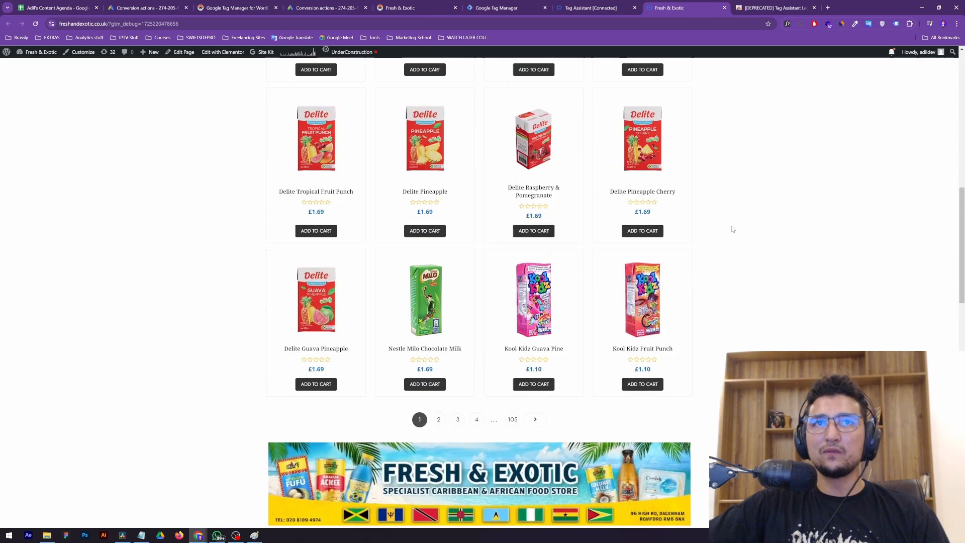
scroll(406, 232, "up", 4)
scroll(463, 246, "down", 4)
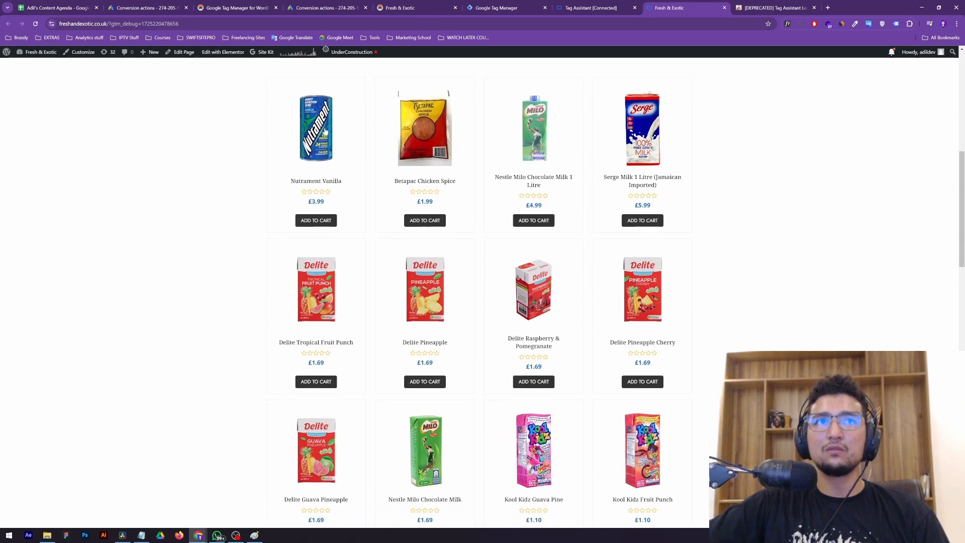
left_click(326, 135)
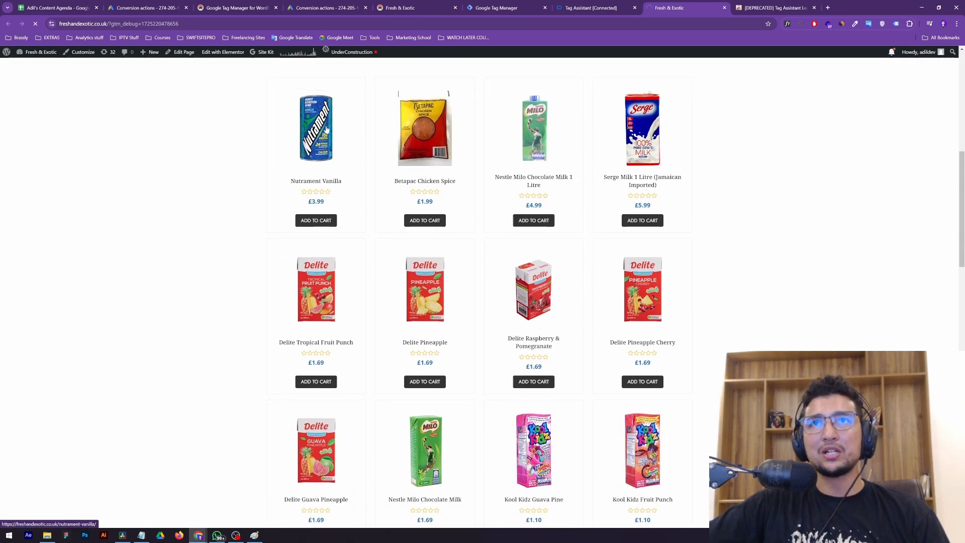
Switch to Tag Assistant and examine the Fresh & Exotic page's Link Click event, including its API call and element URL
left_click(585, 9)
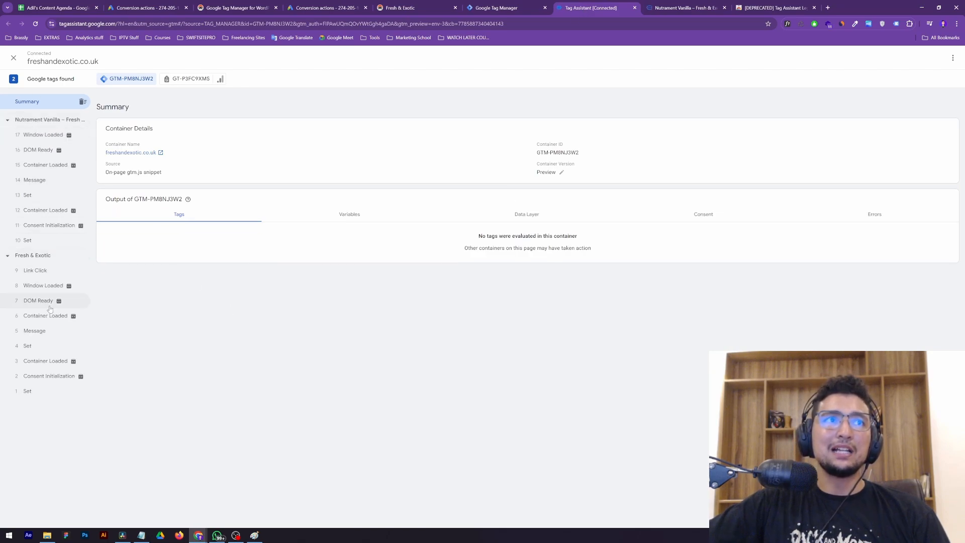
left_click(43, 258)
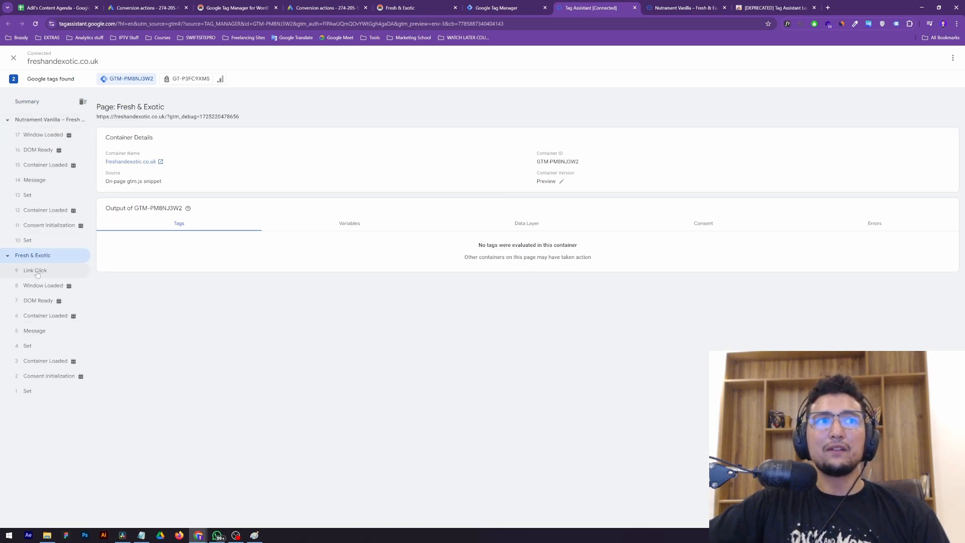
left_click(38, 275)
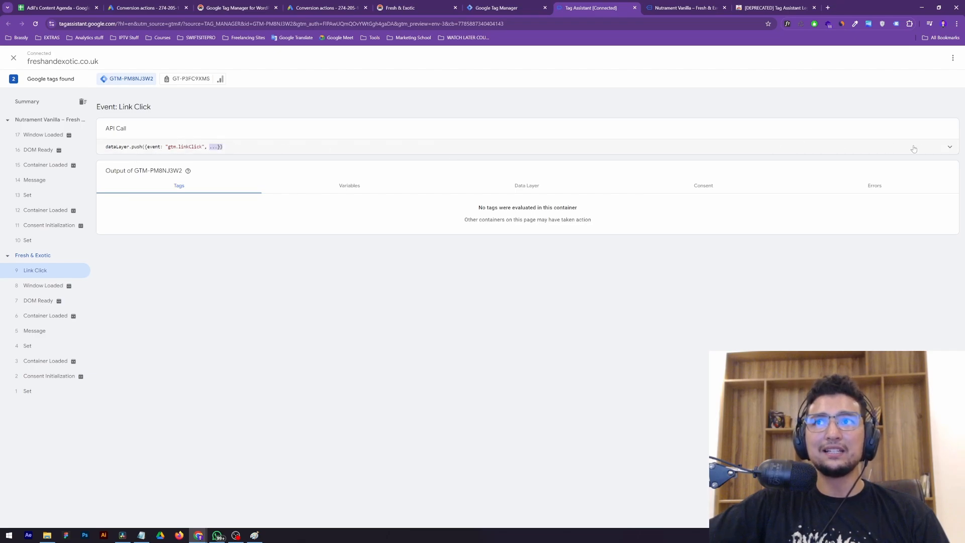
left_click(948, 148)
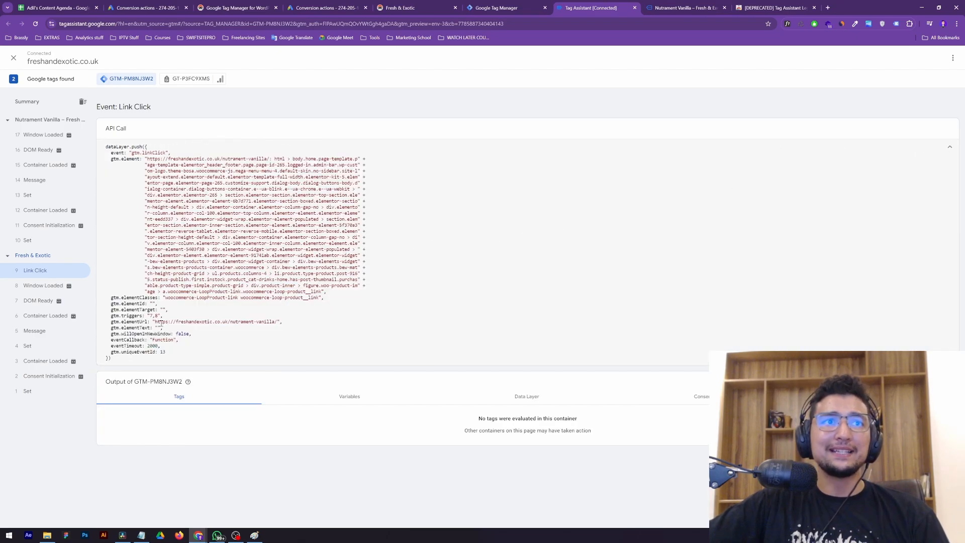
left_click_drag(156, 322, 276, 322)
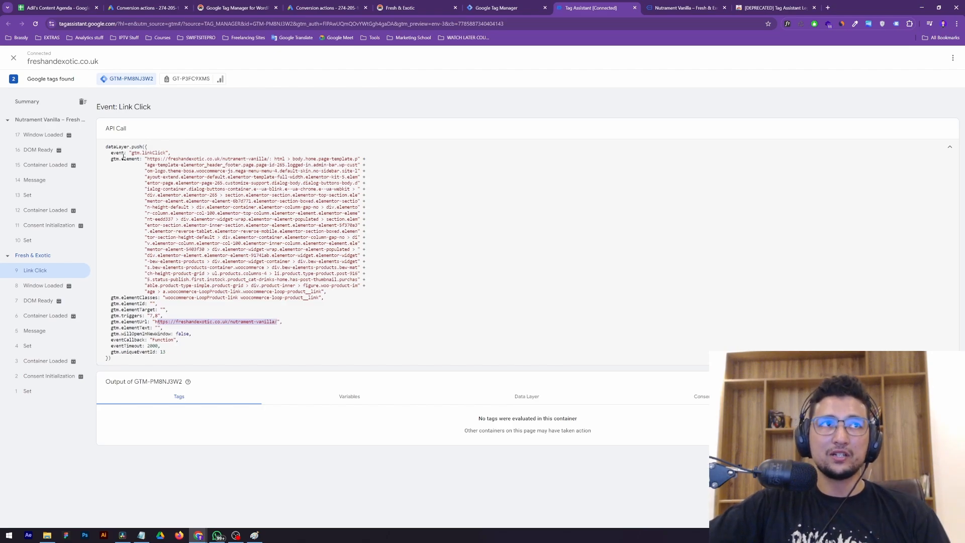
Add Nutrament Vanilla to the store cart and examine the resulting form_submit event's API call in Tag Assistant
left_click(673, 10)
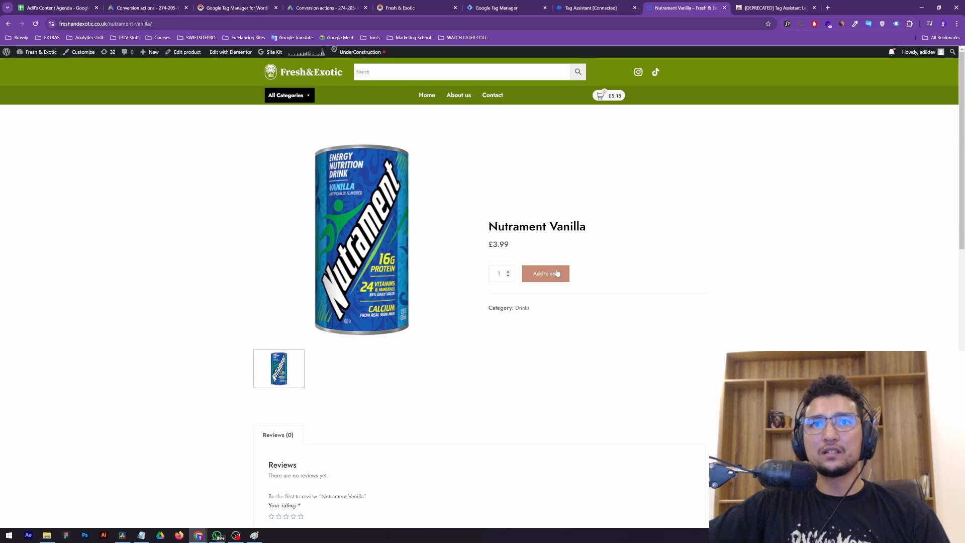
left_click(557, 273)
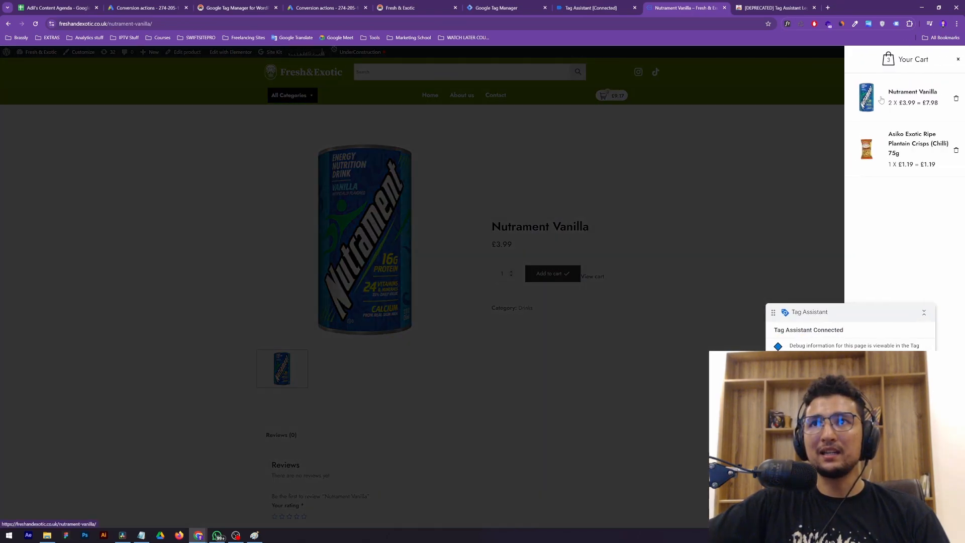
left_click(591, 8)
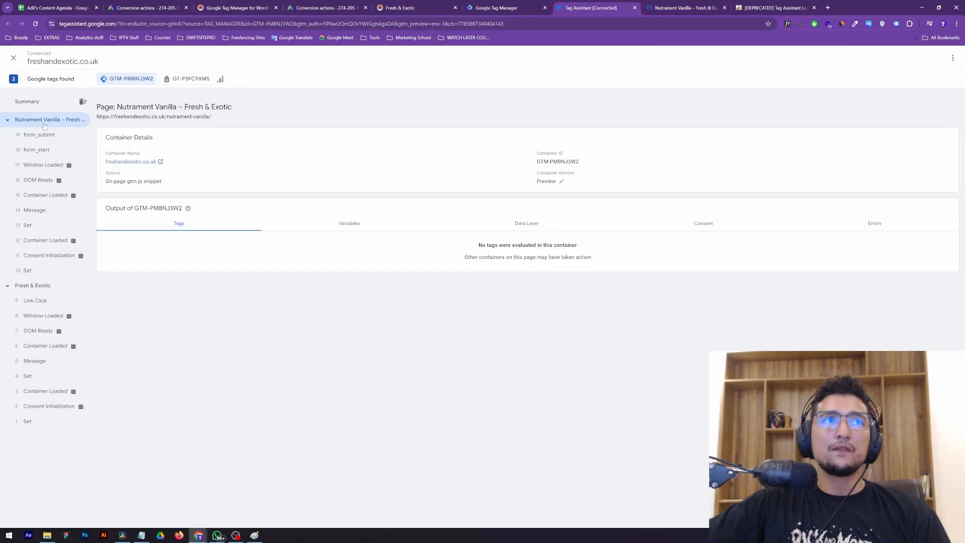
left_click(42, 137)
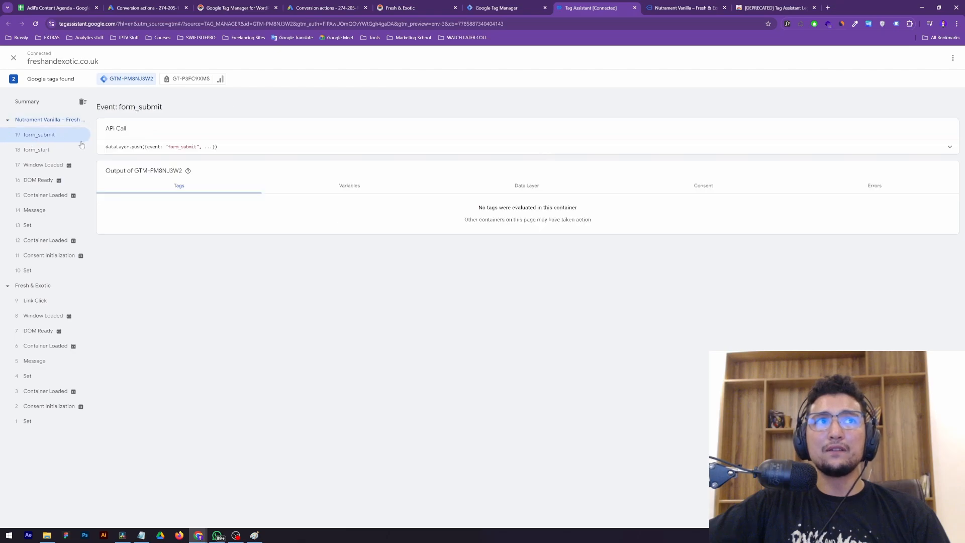
left_click(108, 147)
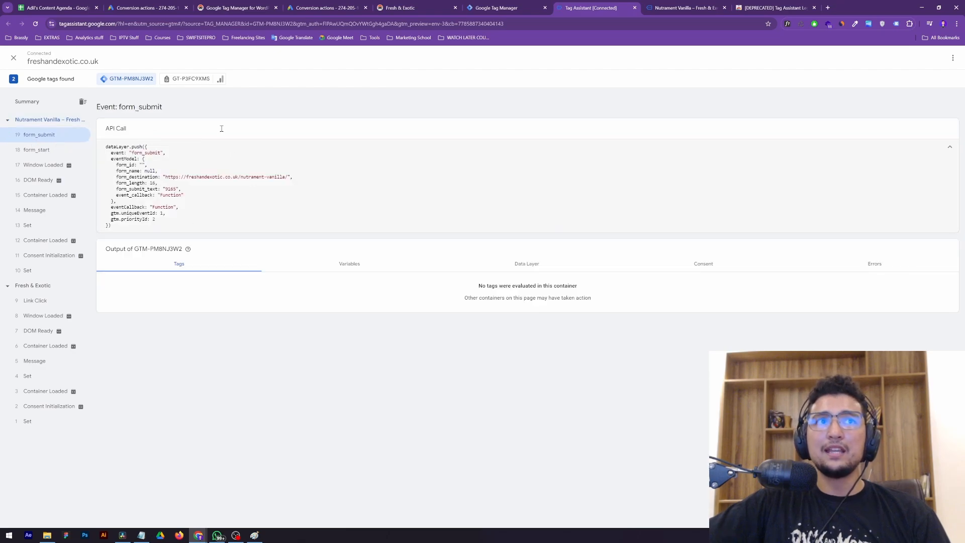
left_click(49, 154)
left_click(40, 135)
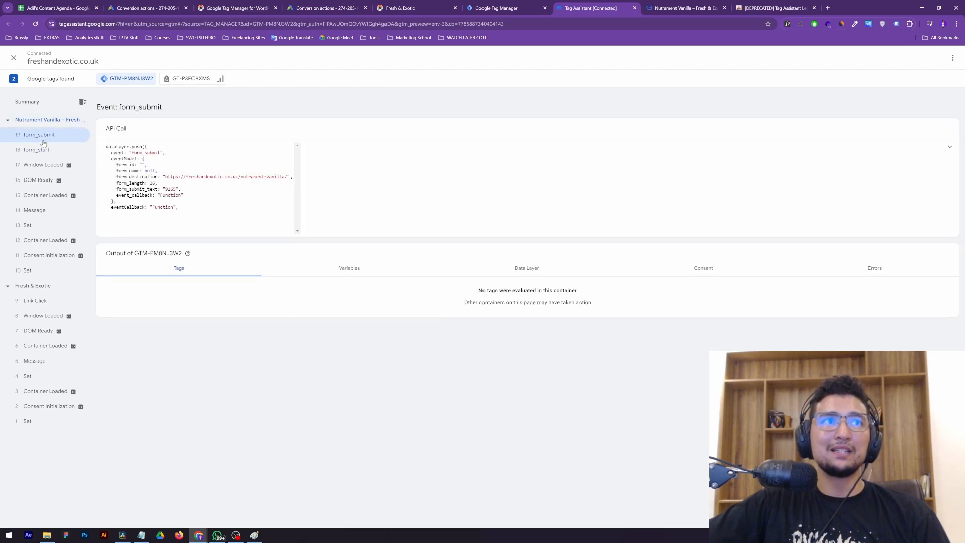
Check out the store cart, place the order with cash on delivery, and return to Tag Assistant
left_click(686, 9)
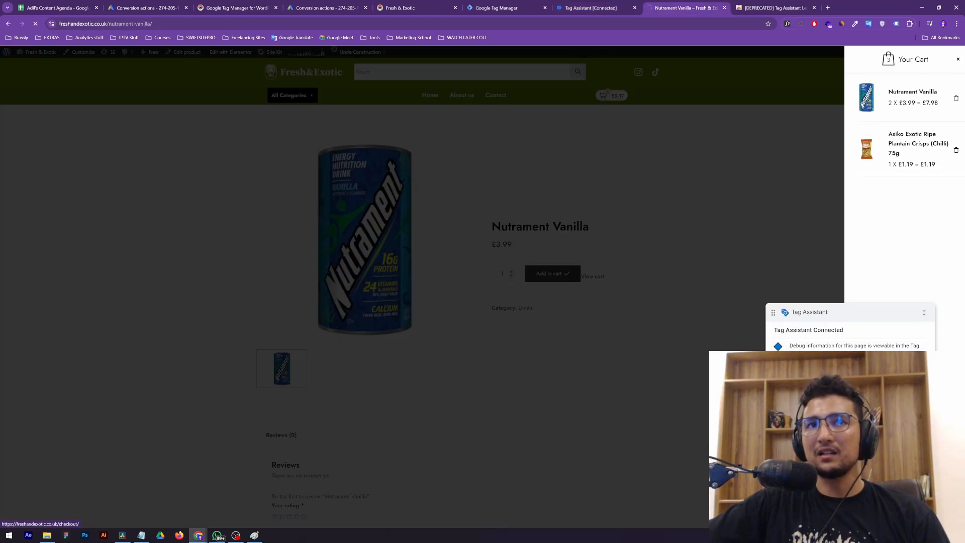
scroll(382, 327, "down", 10)
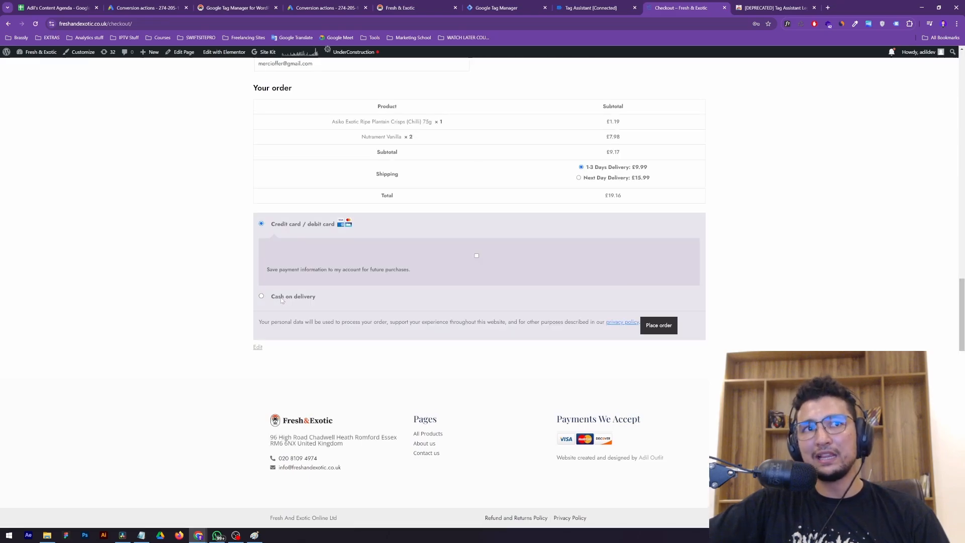
left_click(262, 383)
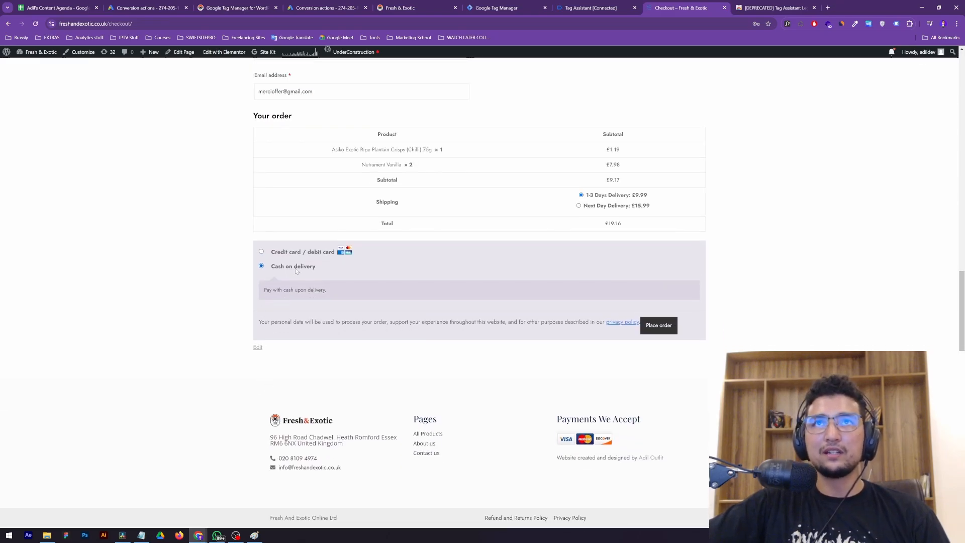
left_click(665, 327)
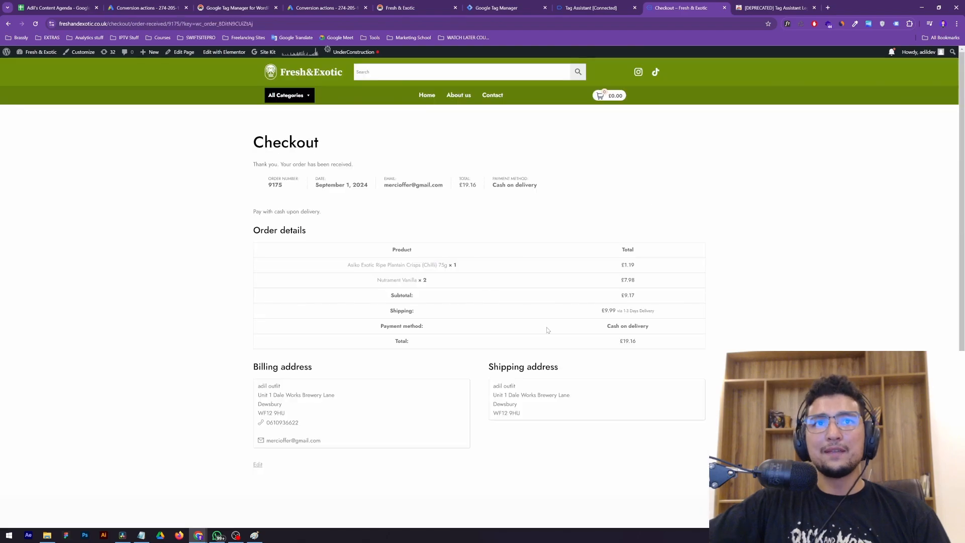
key("ctrl+shift+Tab")
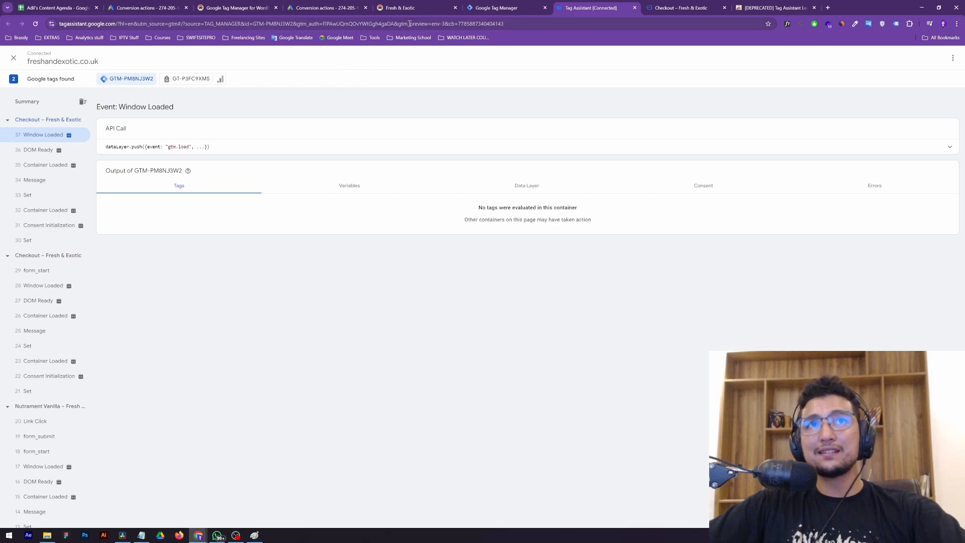
Turn off excluding tax from revenue in the Google Tag Manager plugin settings, save the changes, and reload the order confirmation page
left_click(247, 8)
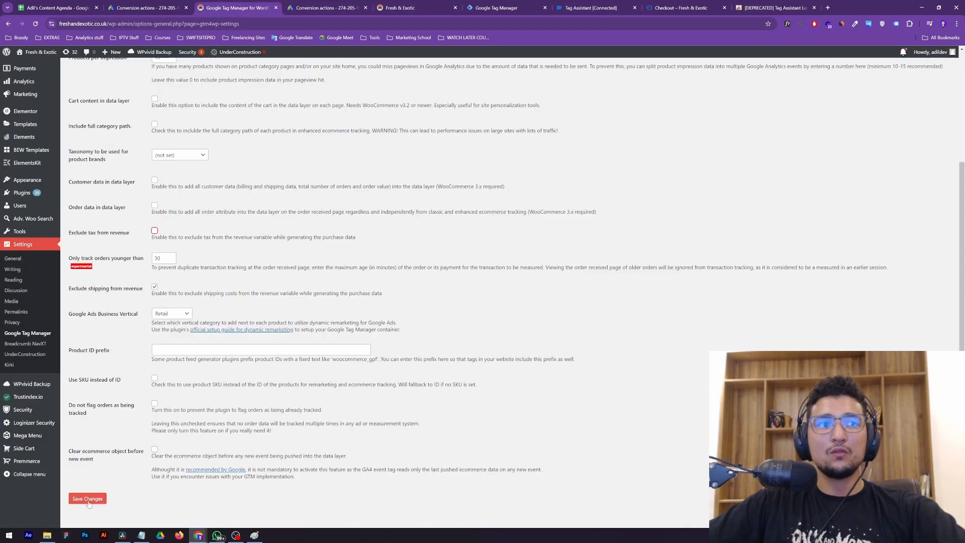
left_click(89, 502)
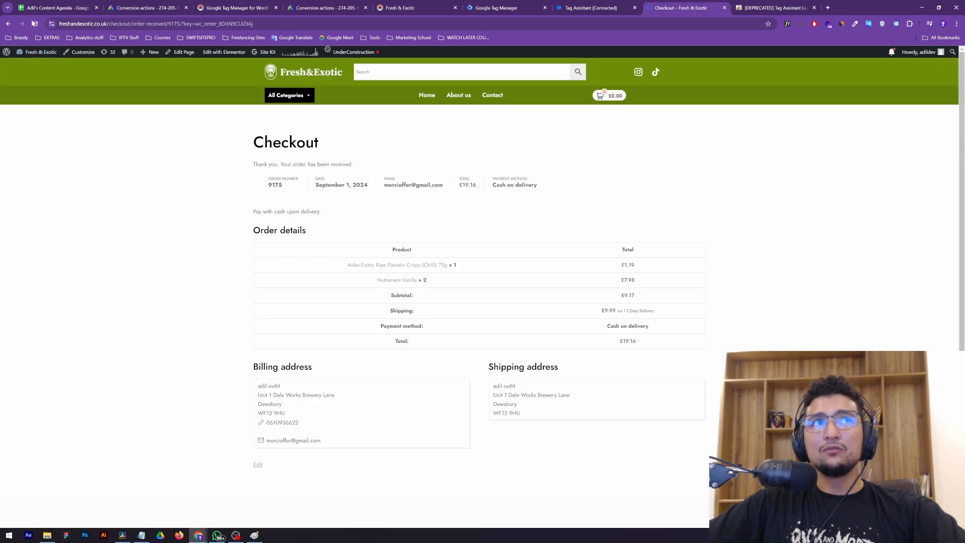
left_click(36, 23)
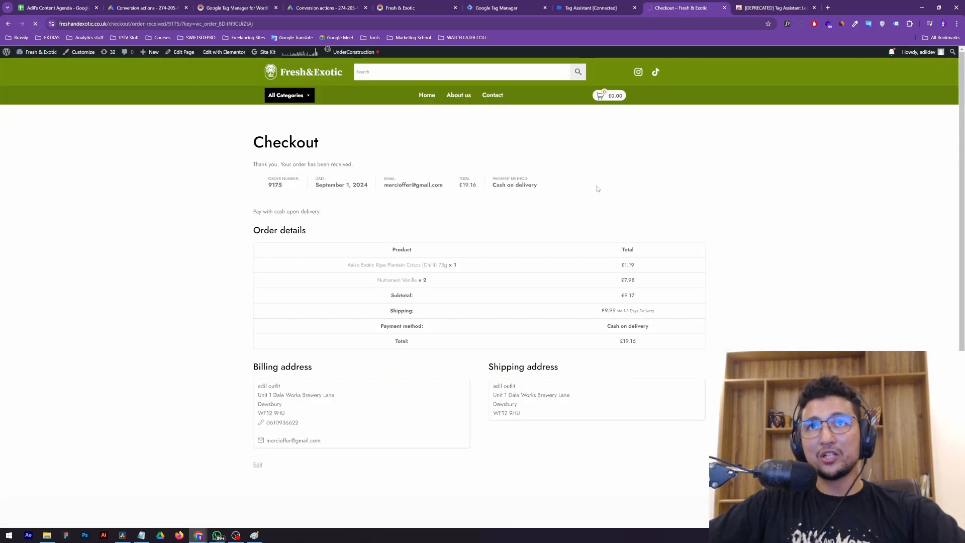
Examine the purchase event's API call in Tag Assistant, including its currency, value and item data
left_click(593, 8)
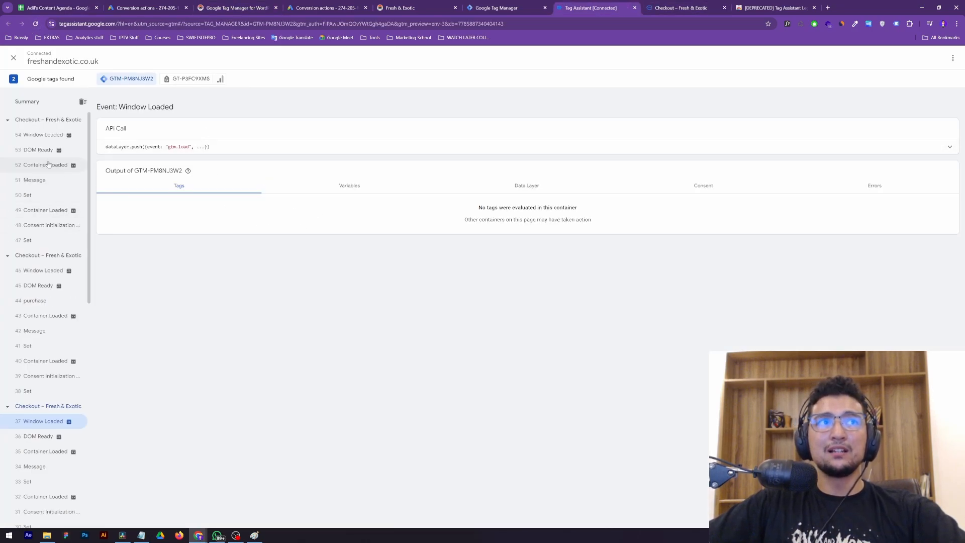
left_click(36, 304)
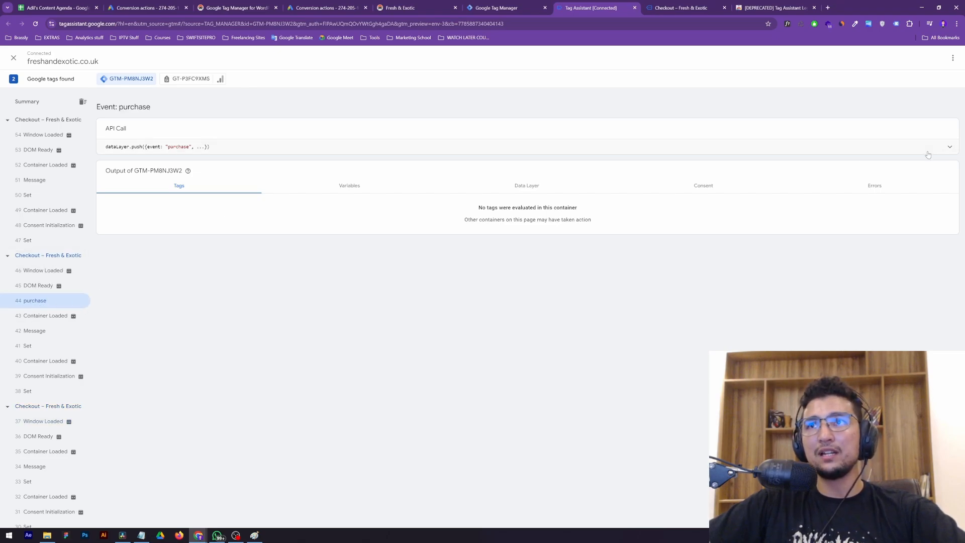
left_click(951, 148)
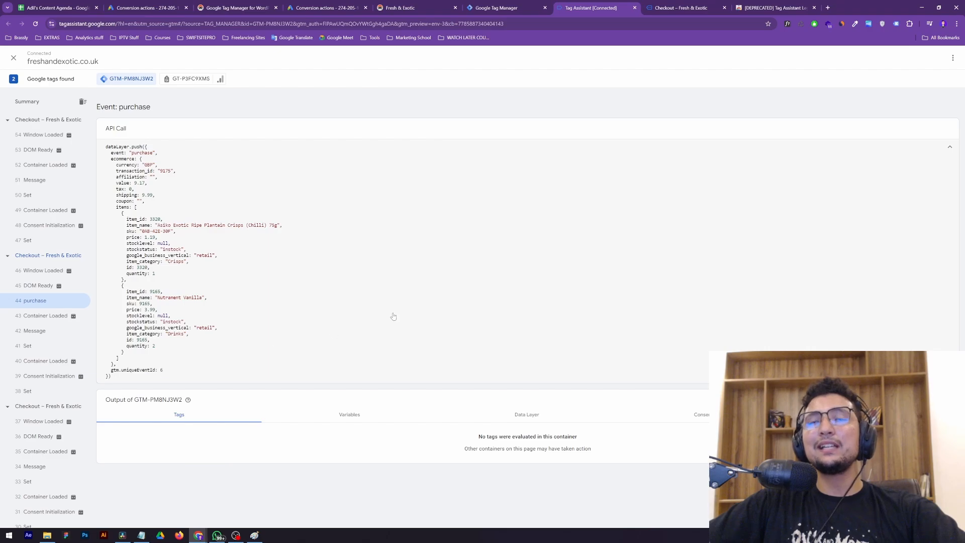
left_click_drag(111, 183, 178, 164)
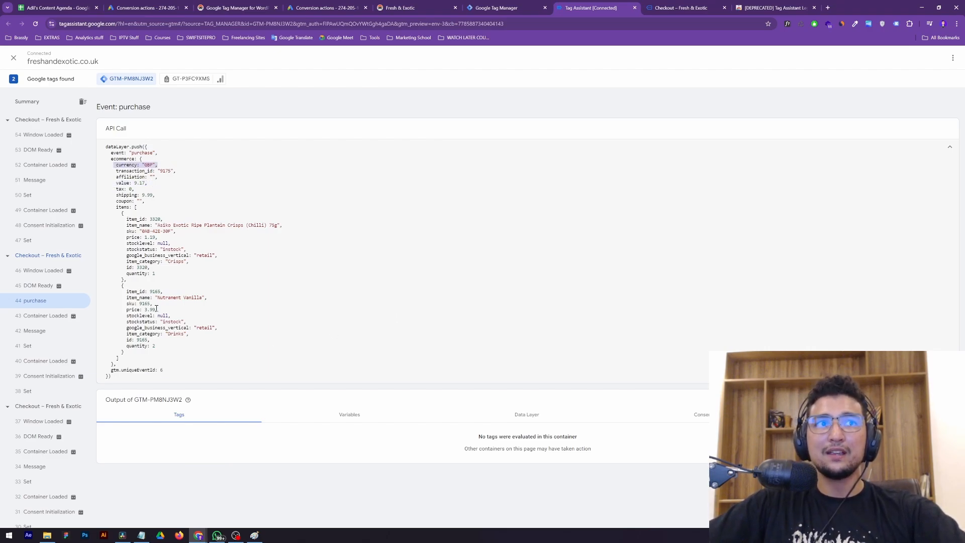
left_click_drag(119, 225, 269, 229)
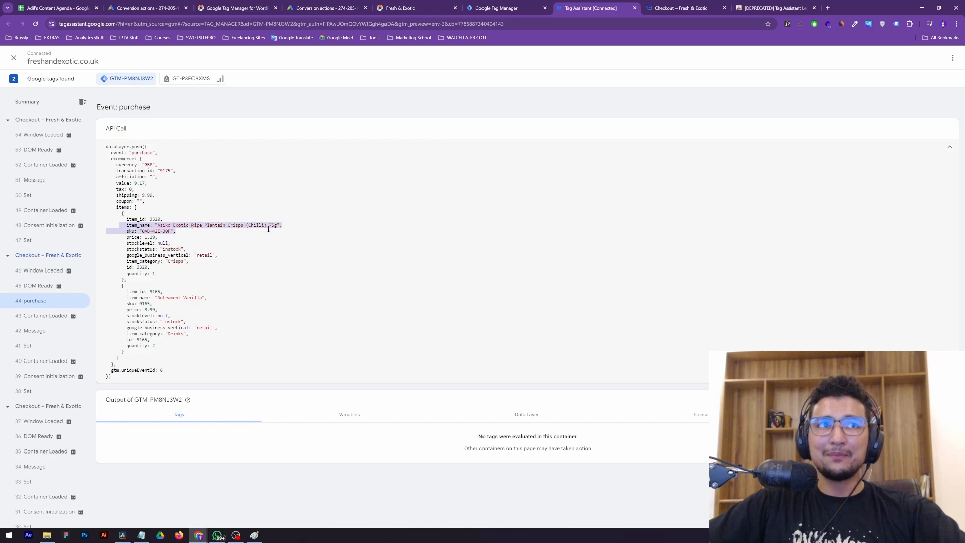
left_click_drag(151, 378, 106, 146)
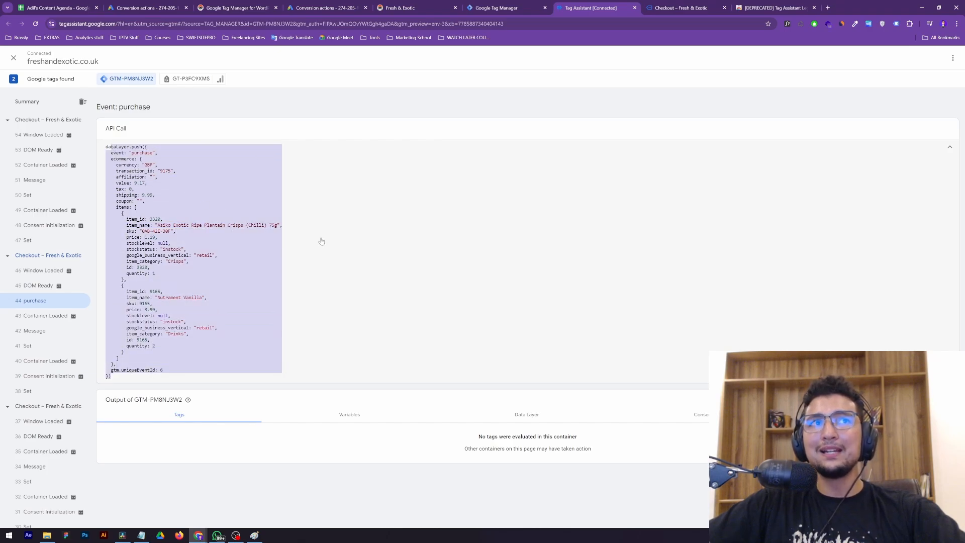
left_click(322, 242)
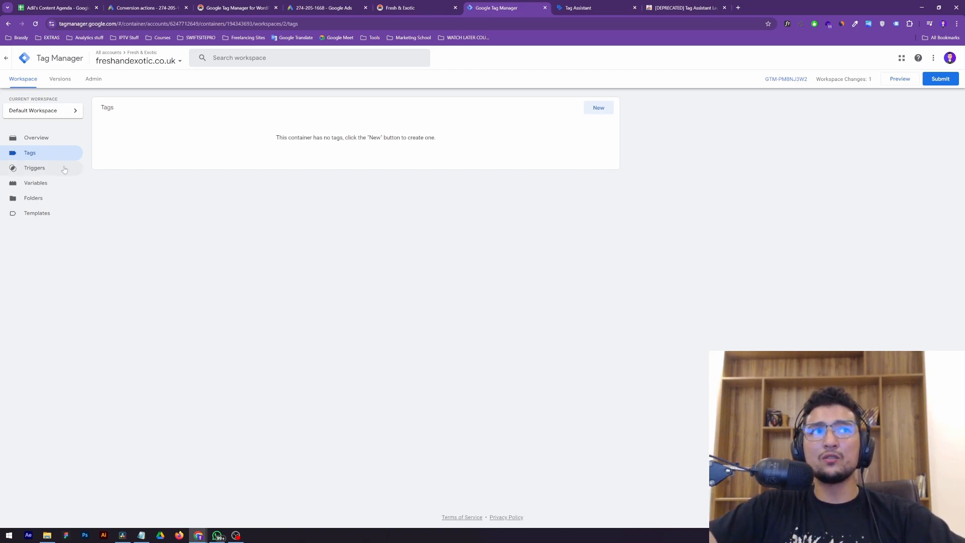
Create a new tag named Google Ads Linker in the freshandexotic.co.uk container in Google Tag Manager
left_click(601, 107)
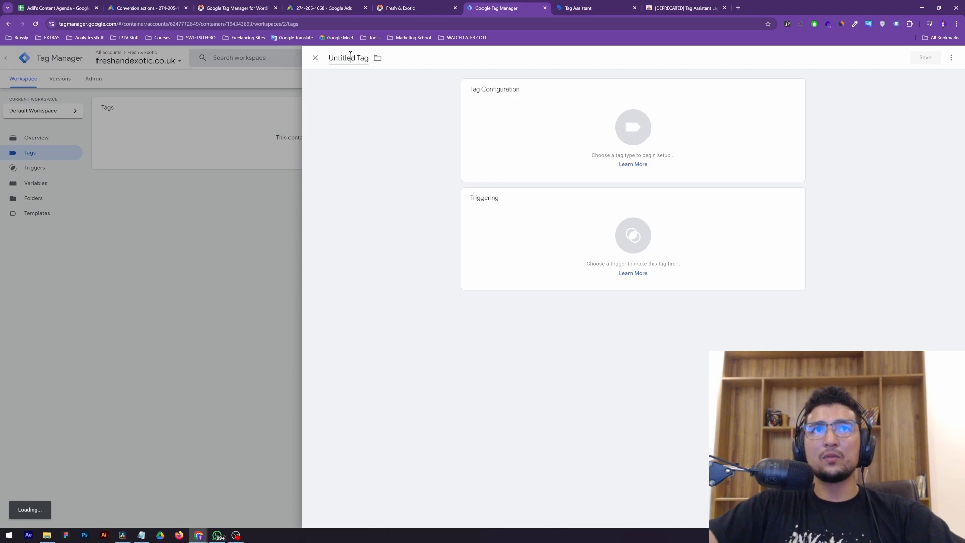
left_click(350, 56)
key("Caps_Lock")
type("Google")
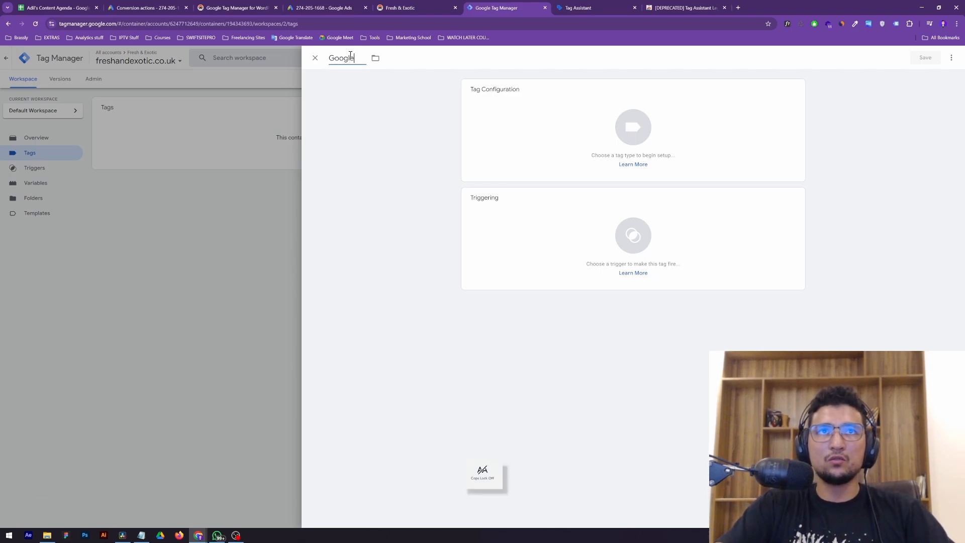
type(" Ads Linker")
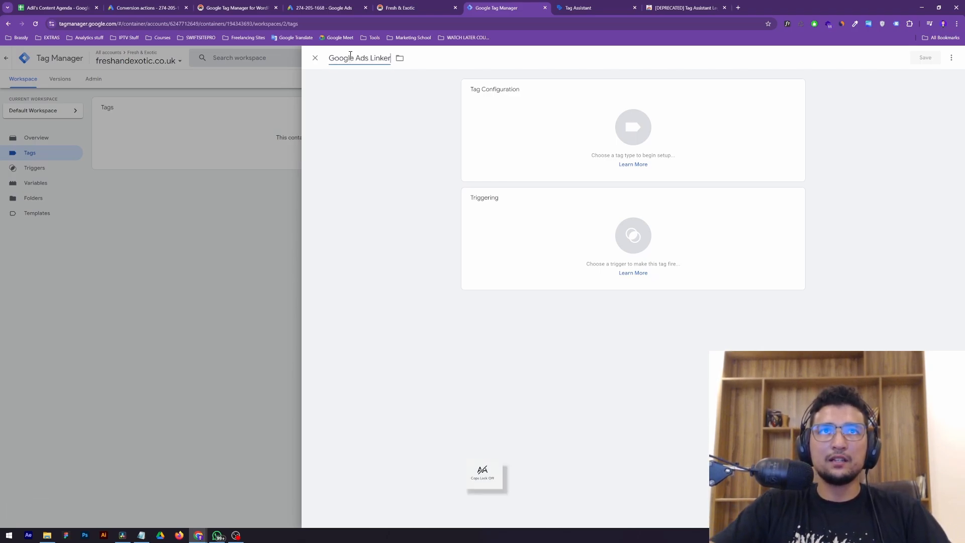
Configure the tag as a Google Ads Conversion Linker that fires on All Pages, and save it
left_click(522, 135)
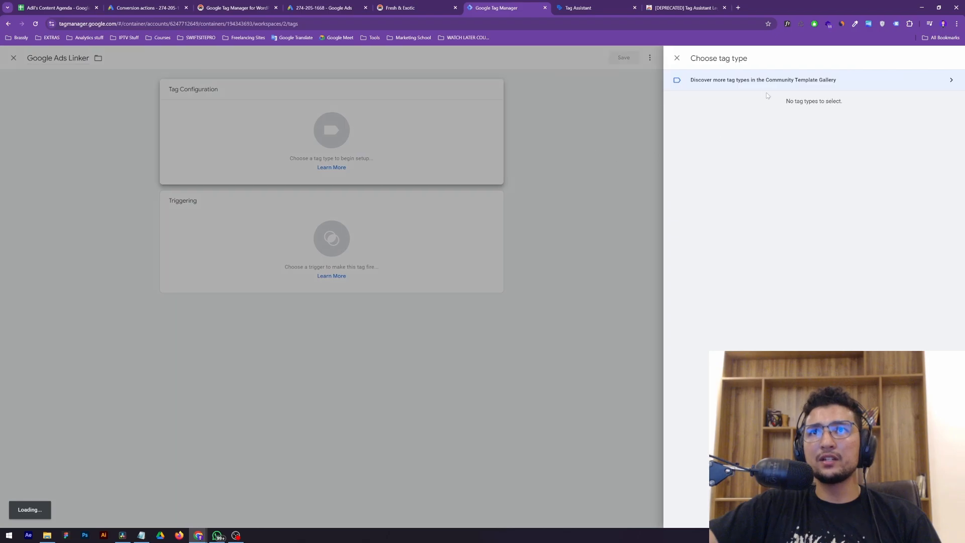
left_click(714, 142)
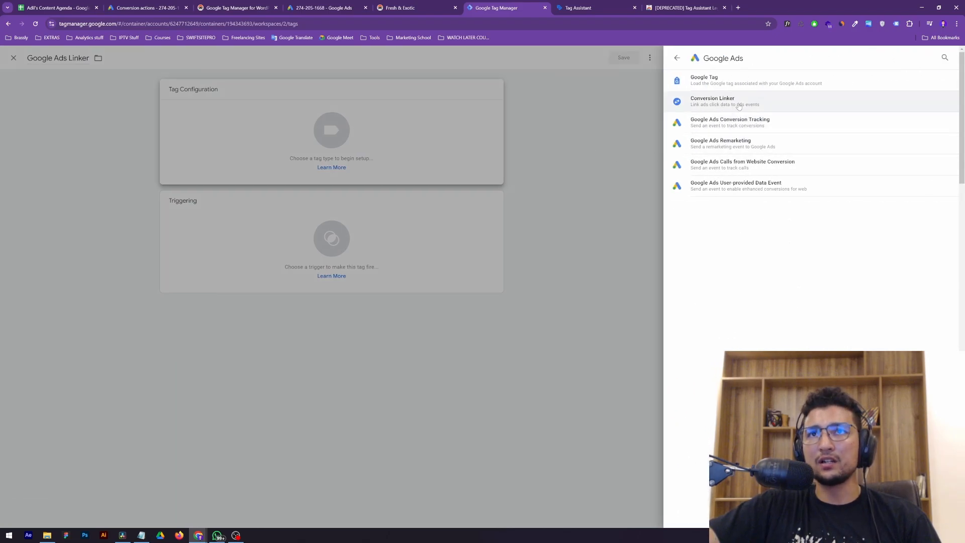
left_click(739, 101)
left_click(414, 94)
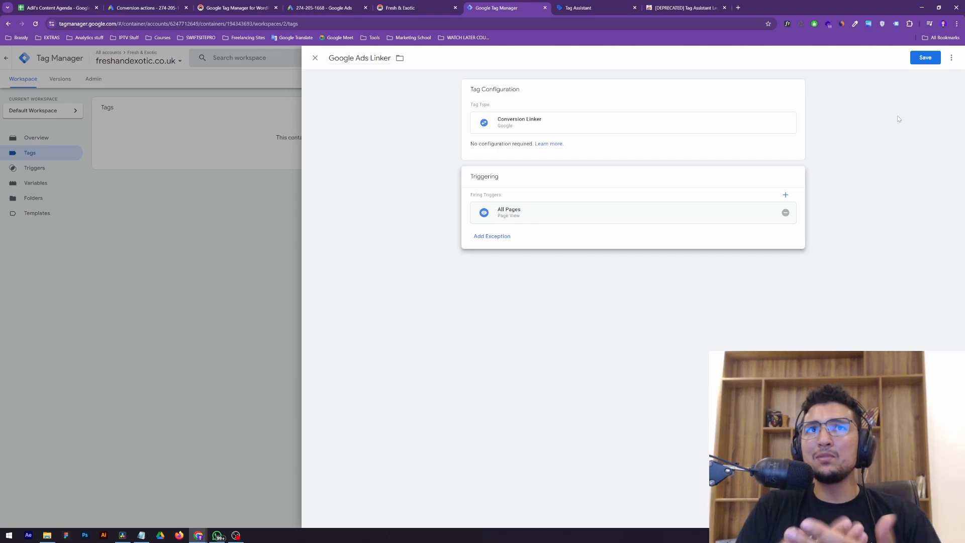
left_click(924, 58)
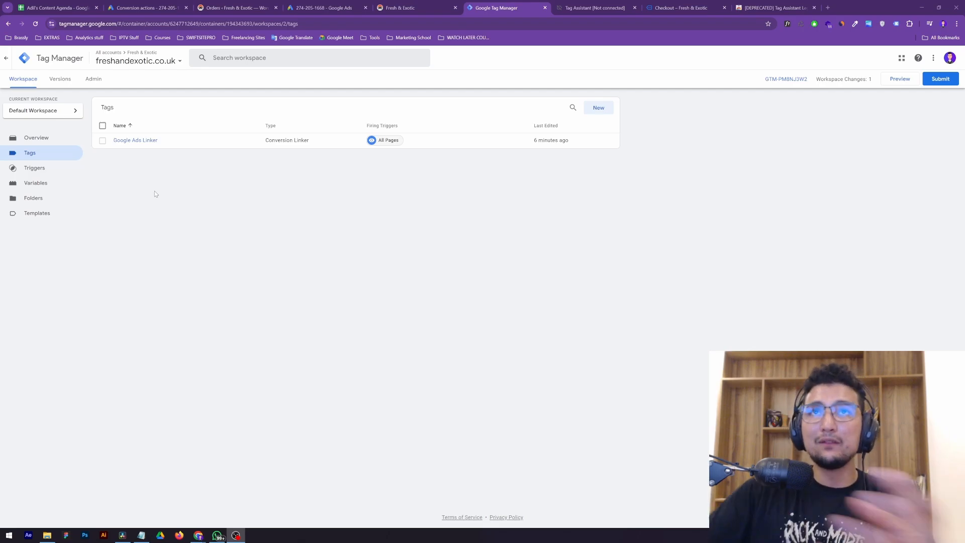
Switch to Tag Assistant and examine the purchase event's dataLayer.push call, including its value and nested item data
left_click(573, 9)
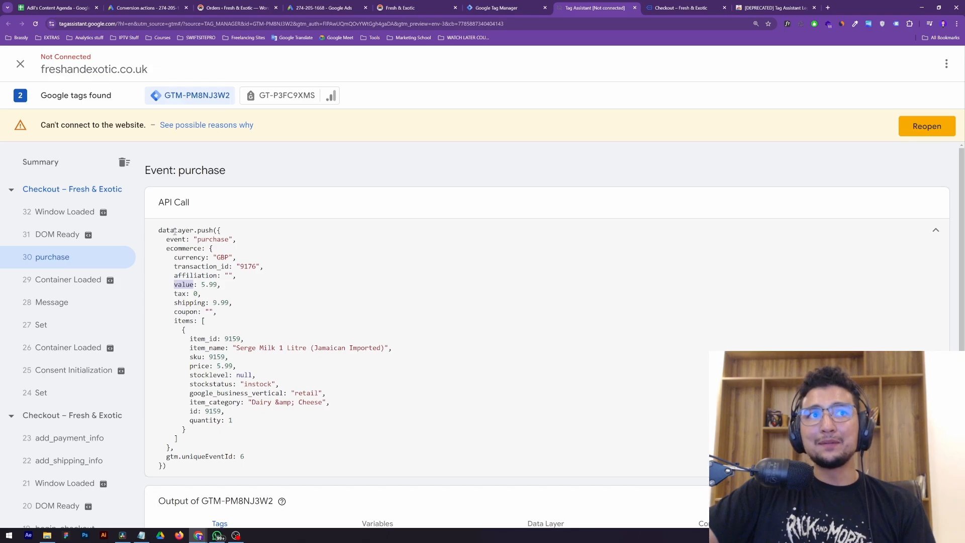
left_click_drag(158, 230, 193, 230)
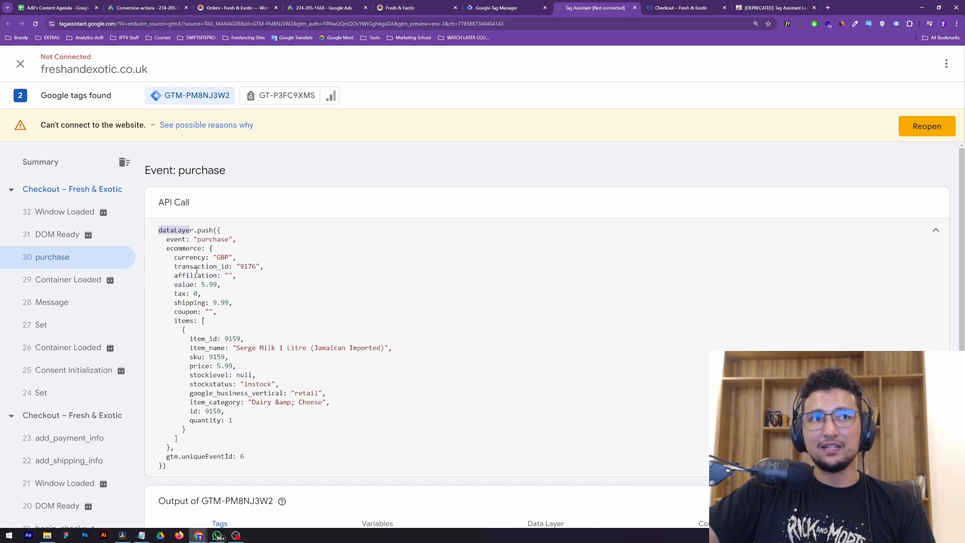
left_click_drag(174, 284, 227, 286)
left_click_drag(174, 234, 267, 390)
left_click(267, 390)
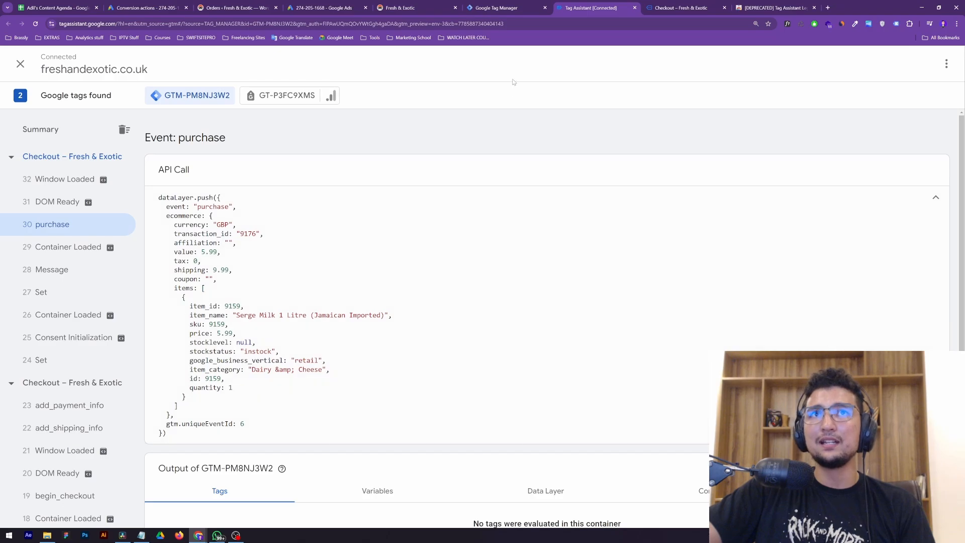
Create a user-defined variable in Google Tag Manager named V - Purchase Value, with the type Data Layer Variable
left_click(520, 8)
left_click(41, 184)
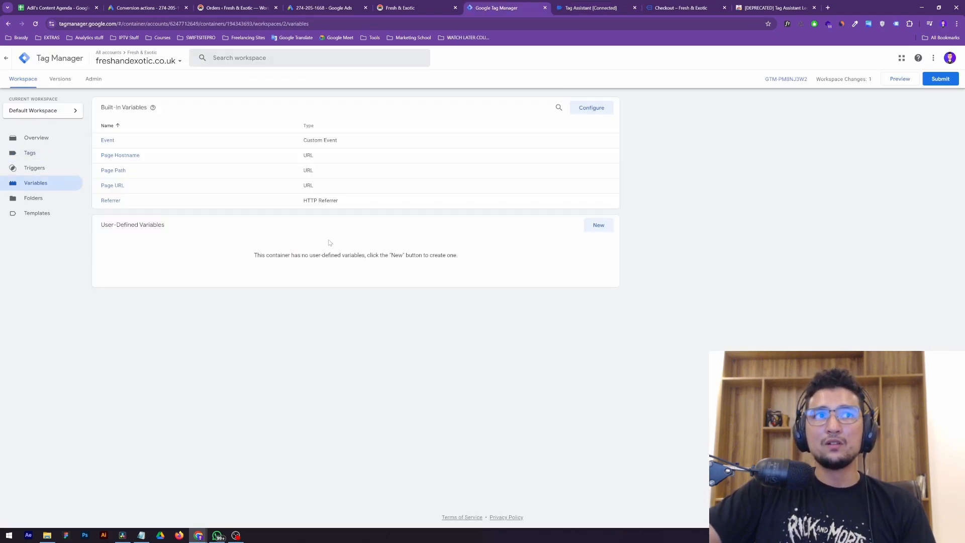
left_click(598, 225)
left_click(361, 58)
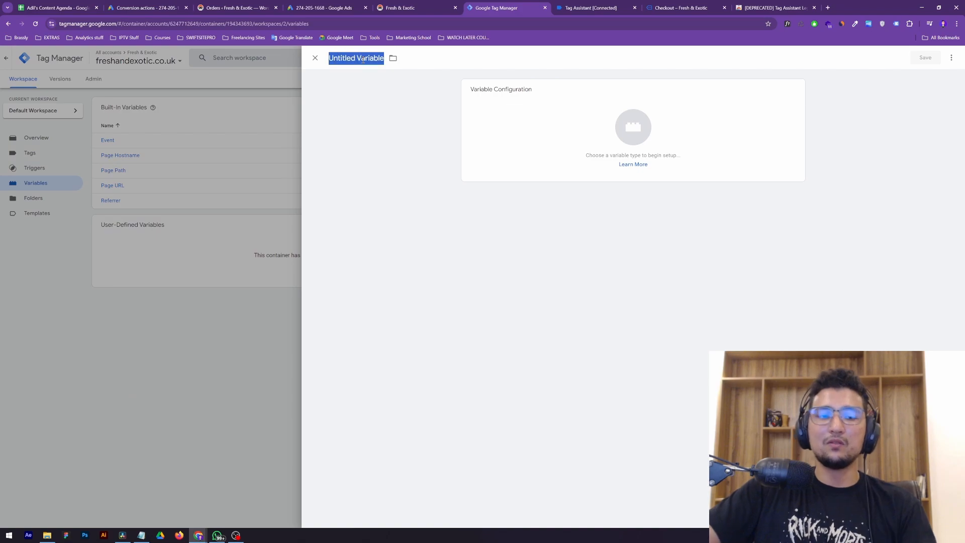
key("Caps_Lock")
type("V - ")
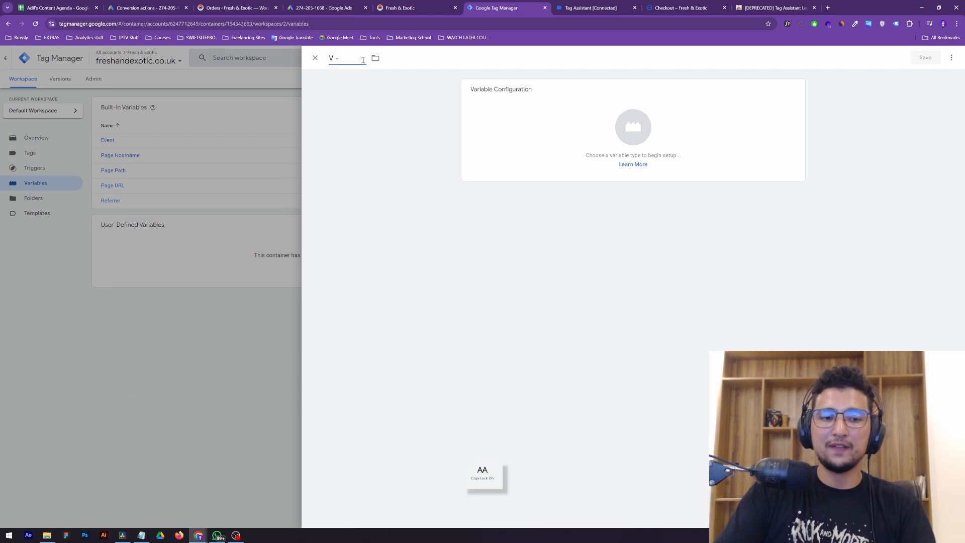
type("P")
key("Caps_Lock")
type("urchas")
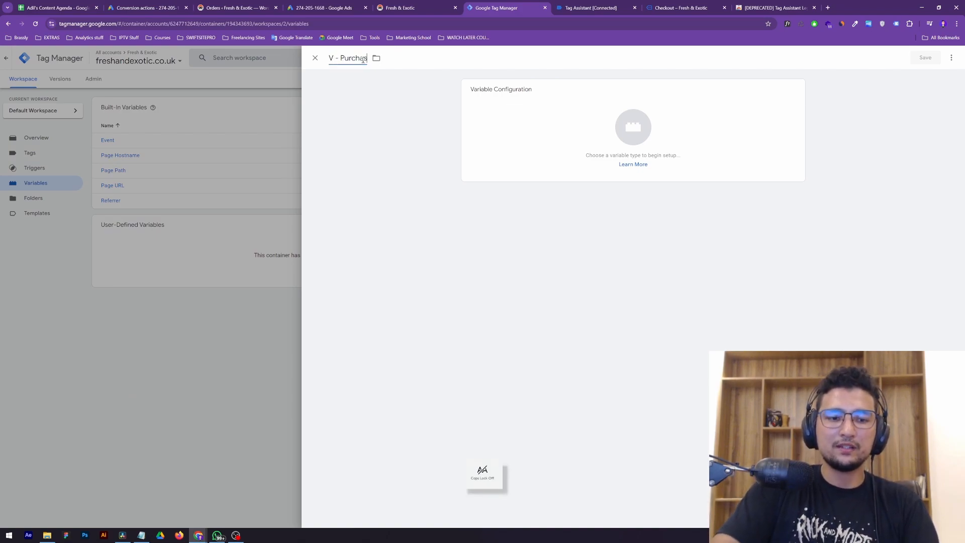
type("e Value")
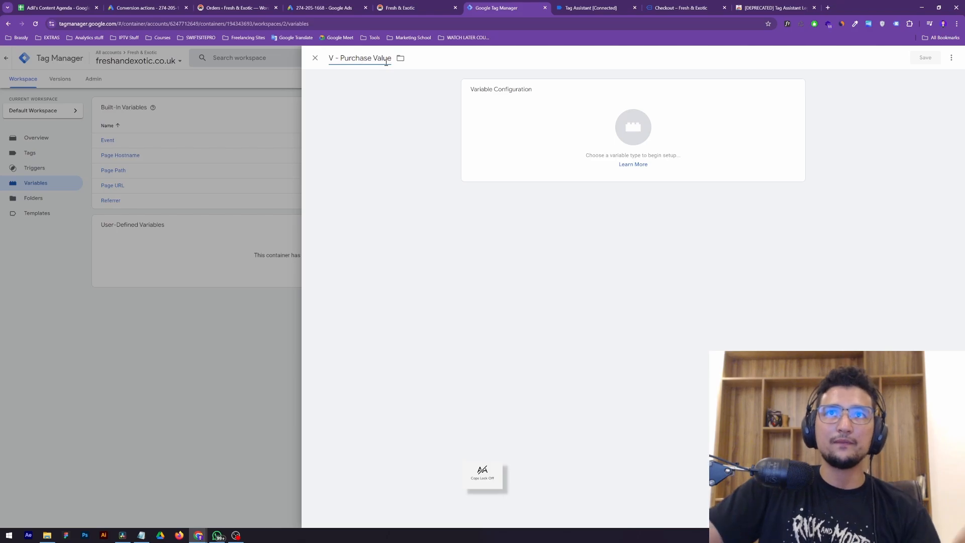
left_click(534, 150)
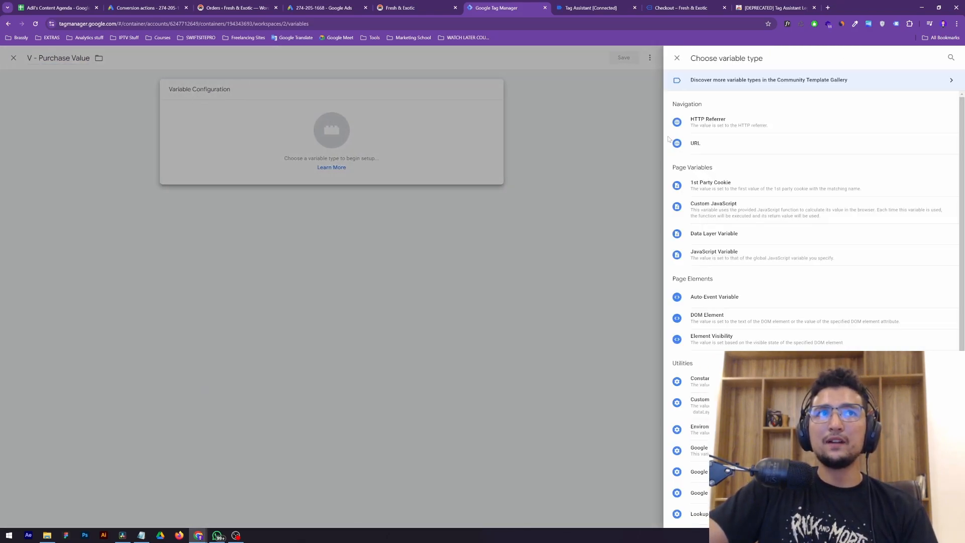
left_click(747, 239)
left_click(524, 163)
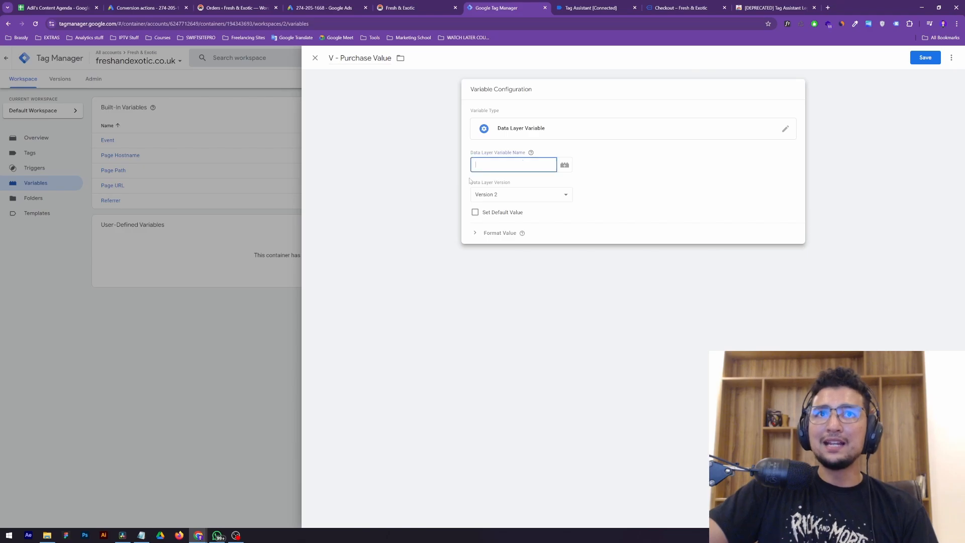
Set the variable's Data Layer Variable Name to ecommerce.value, copying both key names from the purchase event in Tag Assistant
left_click(593, 7)
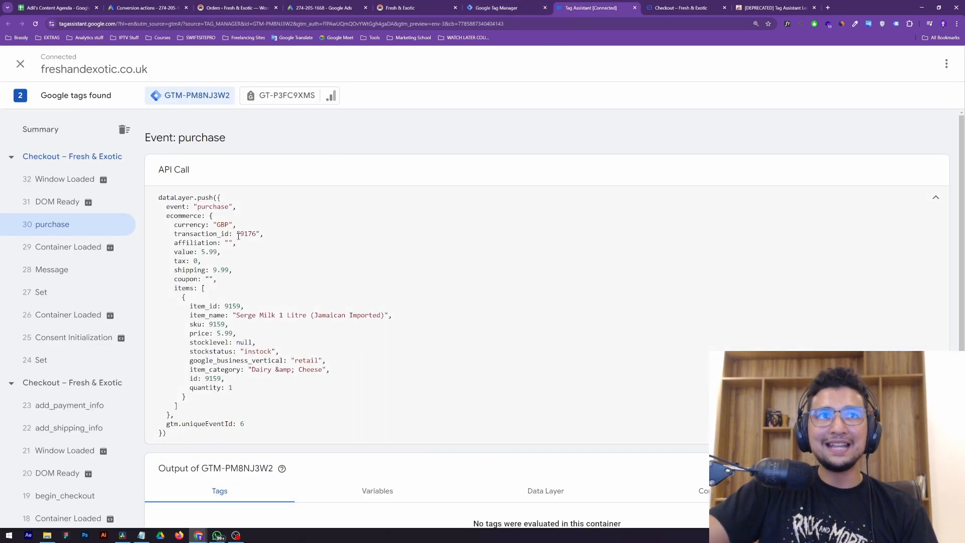
left_click_drag(201, 252, 217, 251)
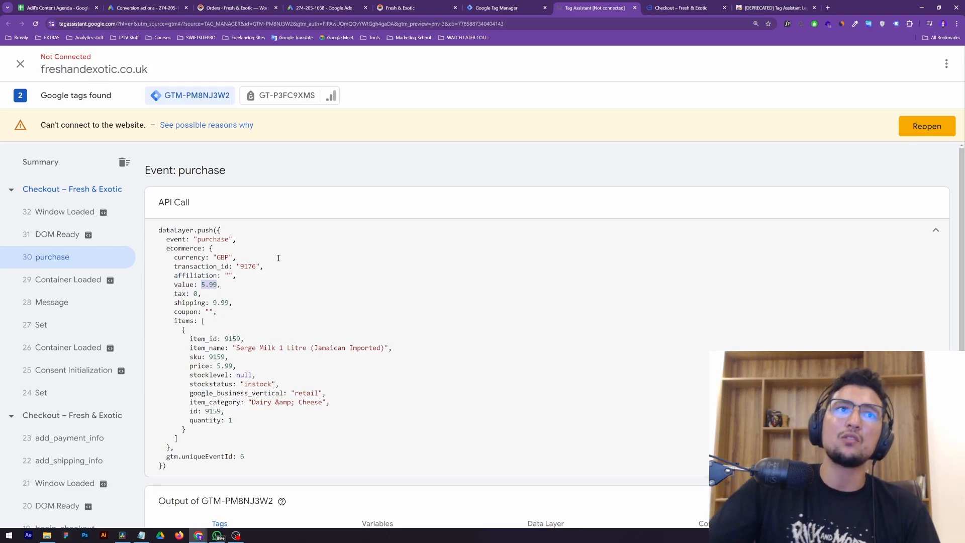
double_click(187, 249)
key("ctrl+c")
left_click(497, 8)
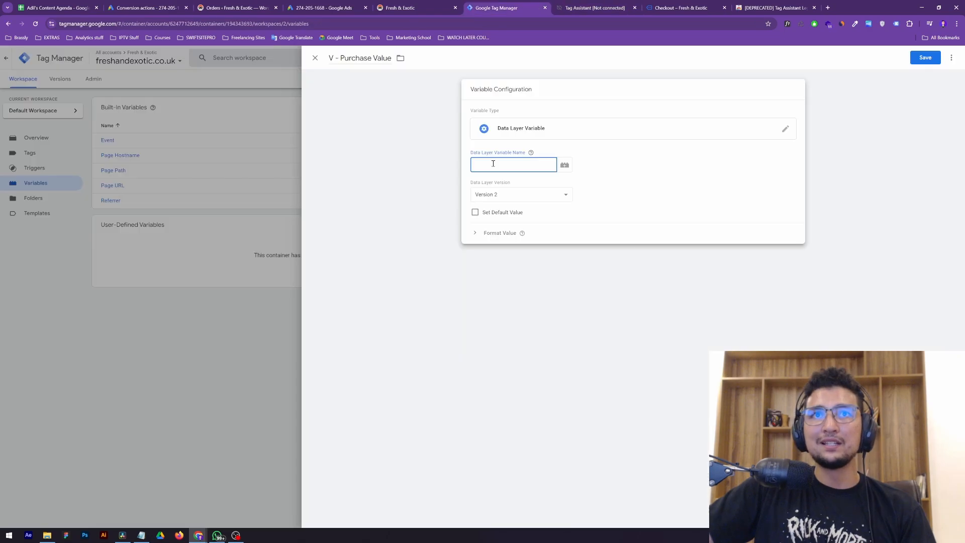
key("ctrl+v")
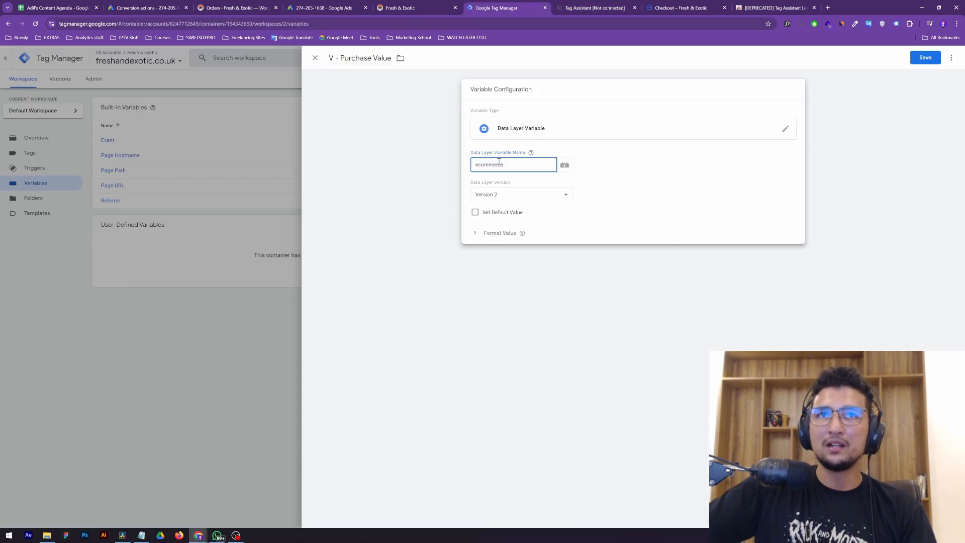
left_click(576, 12)
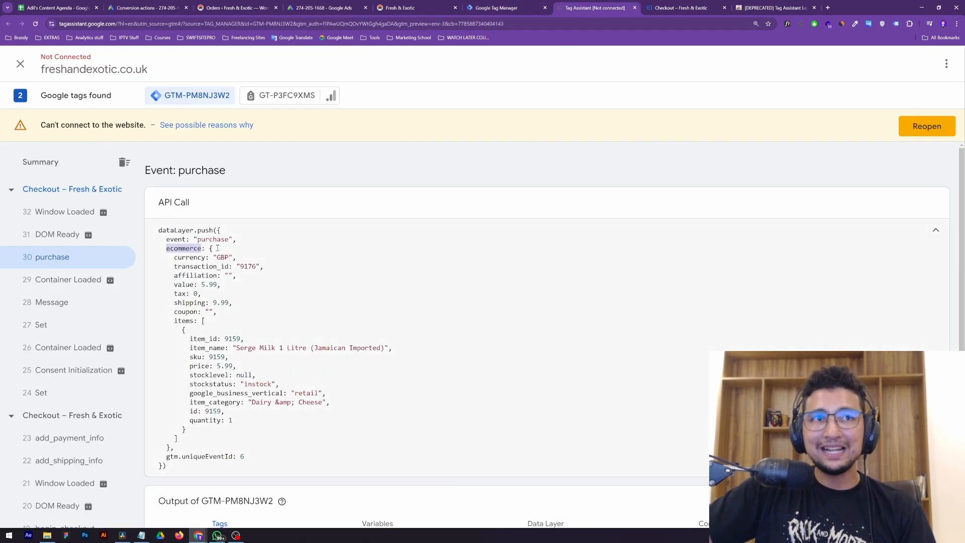
double_click(184, 284)
key("ctrl+c")
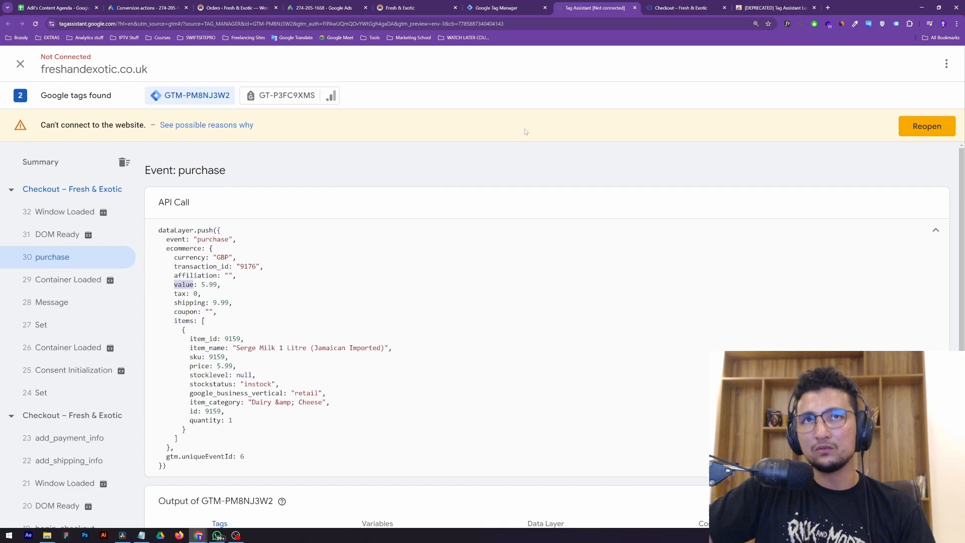
left_click(496, 8)
key("ctrl+v")
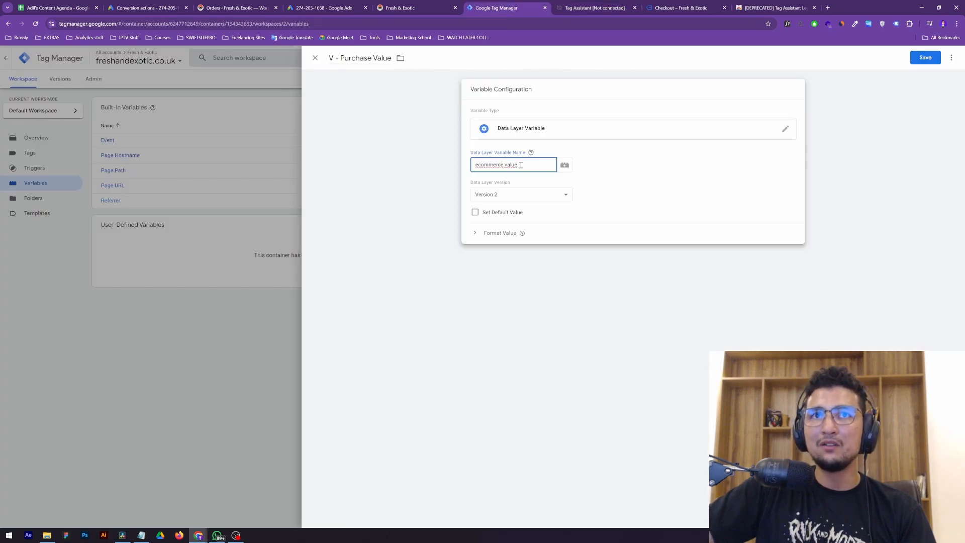
Review the keys nested under ecommerce in Tag Assistant's purchase event, and save the V - Purchase Value variable
left_click(579, 12)
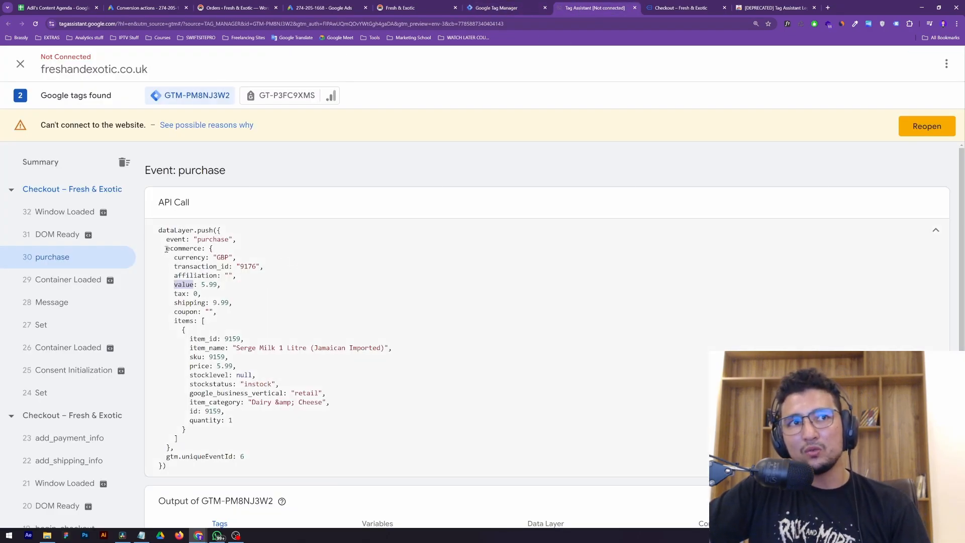
left_click_drag(167, 250, 224, 267)
left_click(189, 248)
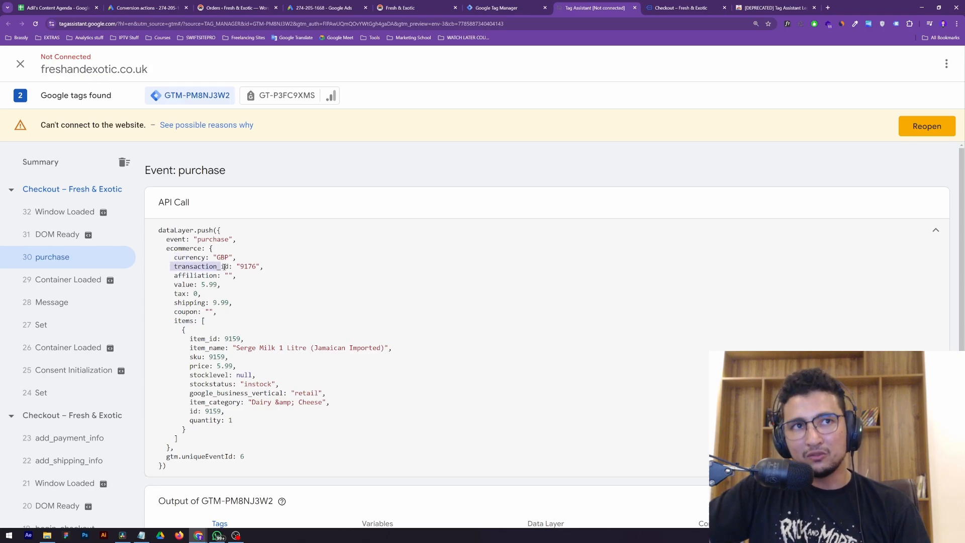
left_click(182, 276)
double_click(179, 293)
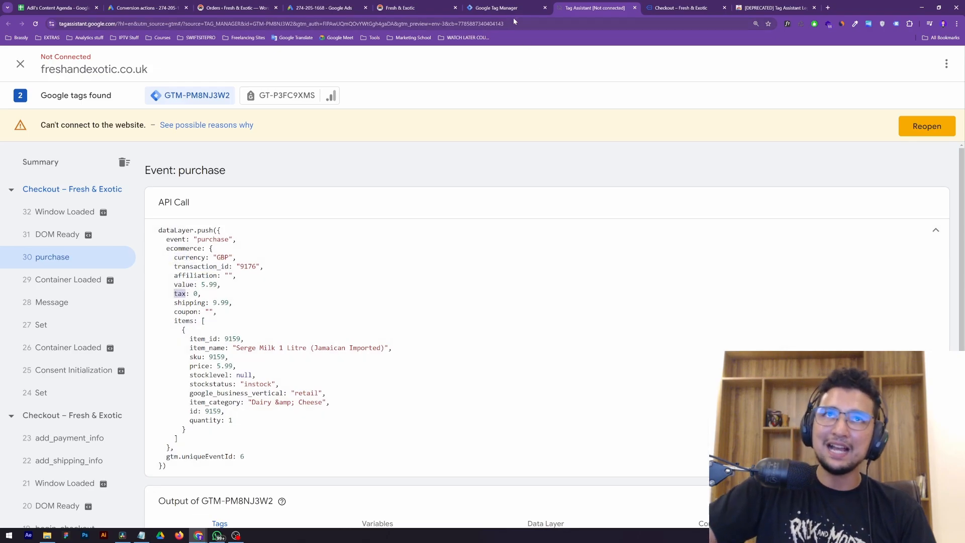
left_click(501, 7)
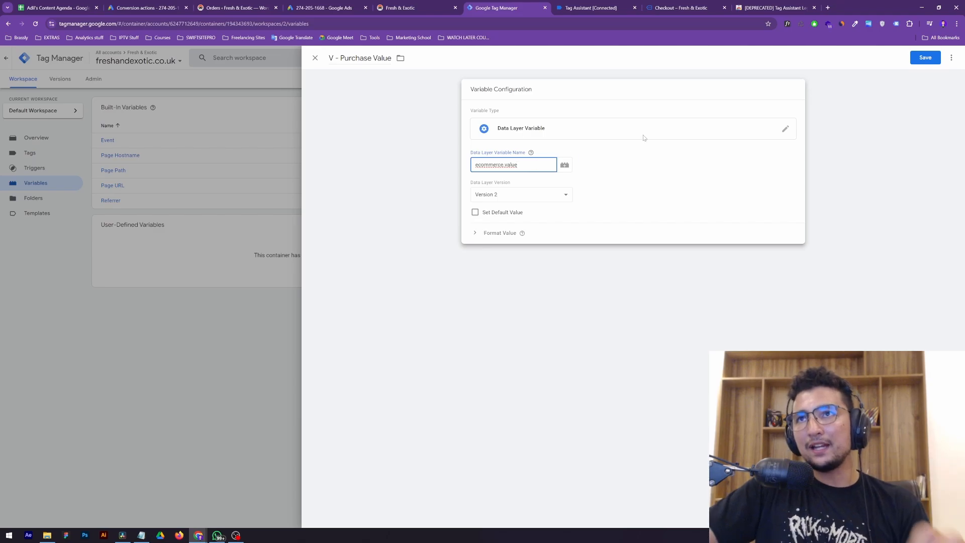
left_click(924, 58)
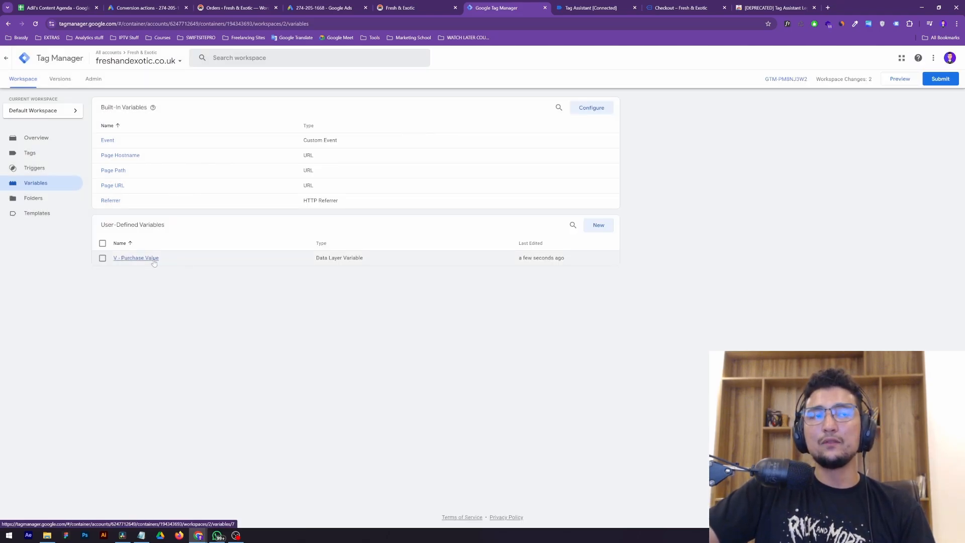
Create another user-defined variable named V - Transaction ID, with the type Data Layer Variable
left_click(599, 225)
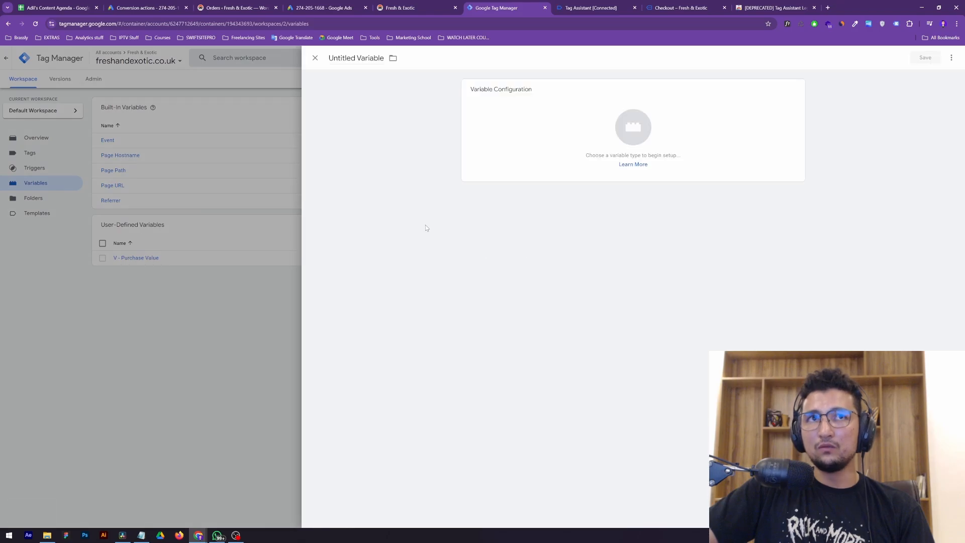
left_click(356, 59)
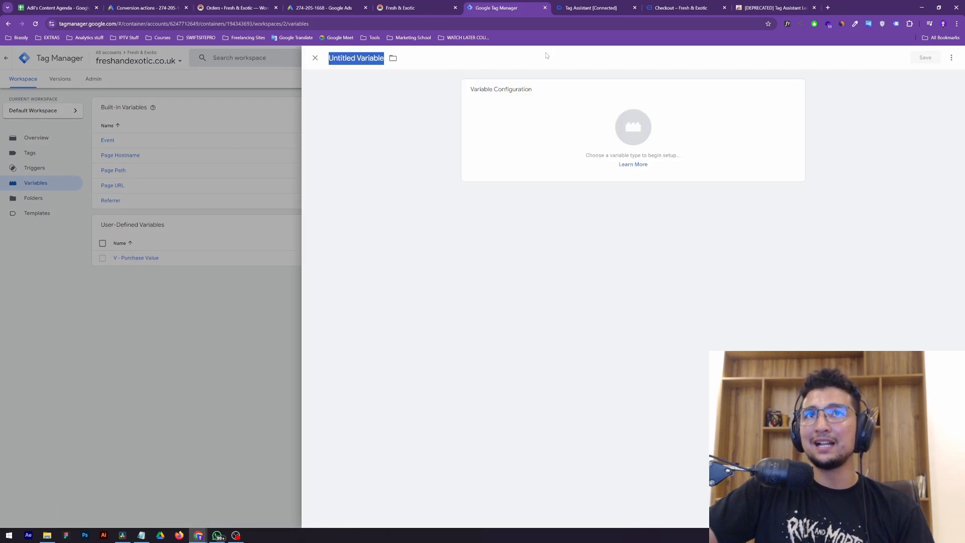
type("V - Transaction ID")
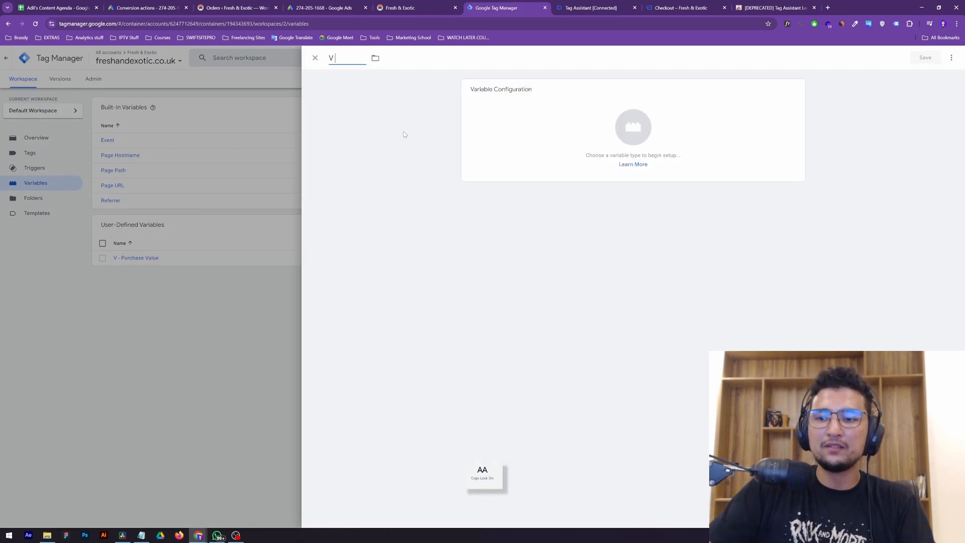
left_click(561, 143)
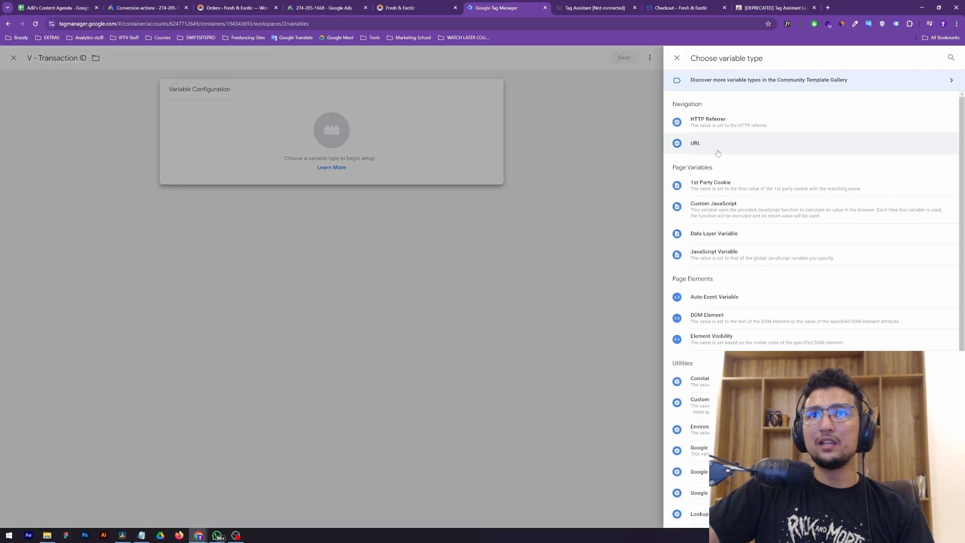
left_click(760, 232)
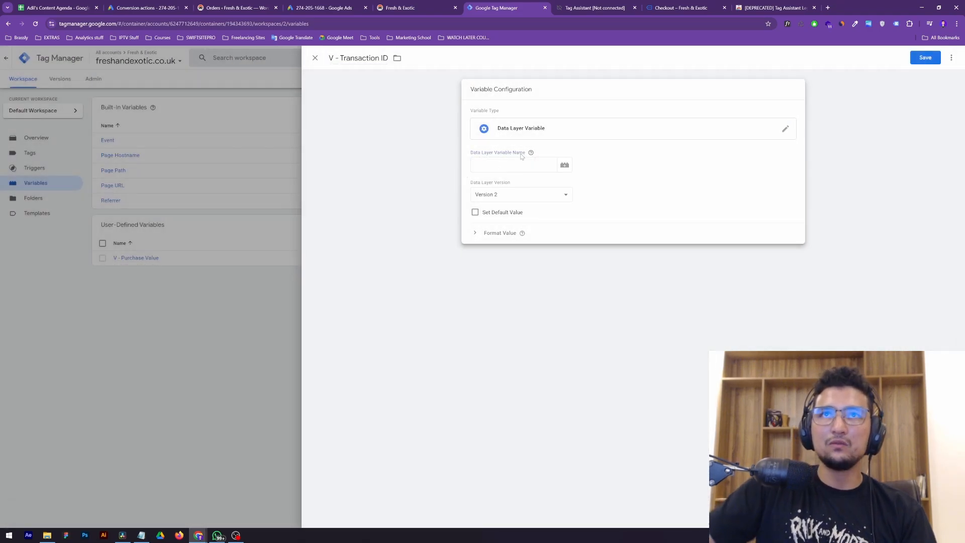
Set the Data Layer Variable Name to ecommerce.transaction_id using the keys from Tag Assistant's purchase event, and save the variable
key("ctrl+Tab")
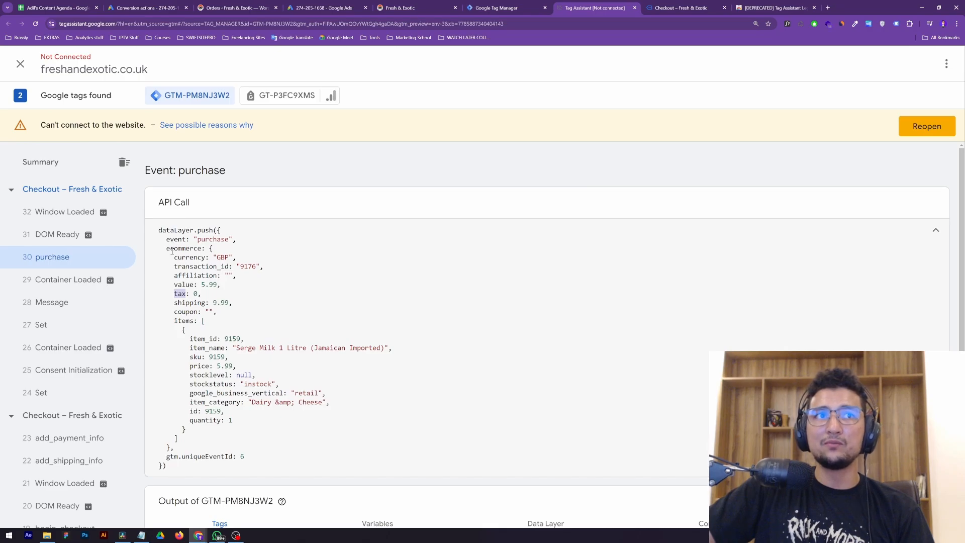
double_click(172, 248)
key("ctrl+c")
key("ctrl+shift+Tab")
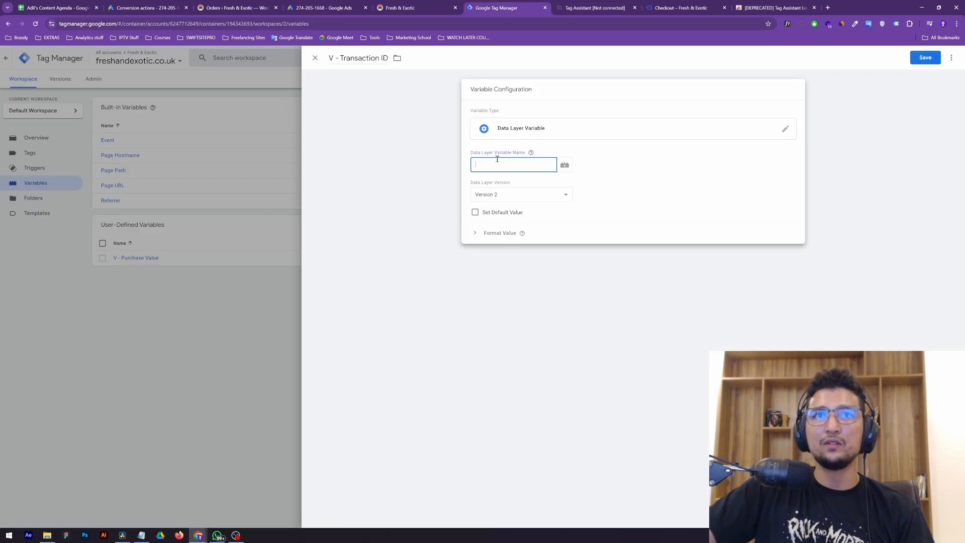
key("ctrl+v")
key("ctrl+Tab")
double_click(190, 267)
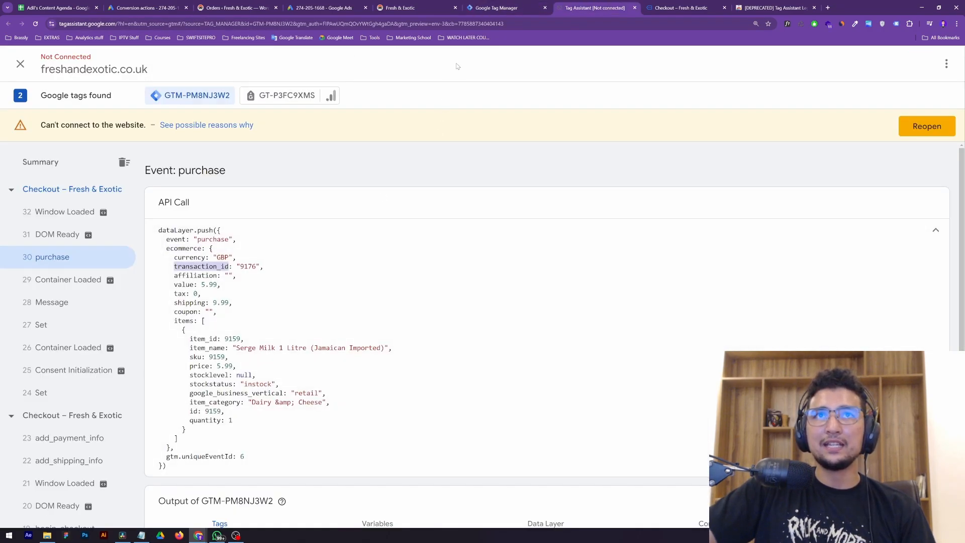
key("ctrl+c")
key("ctrl+shift+Tab")
type(".")
key("ctrl+v")
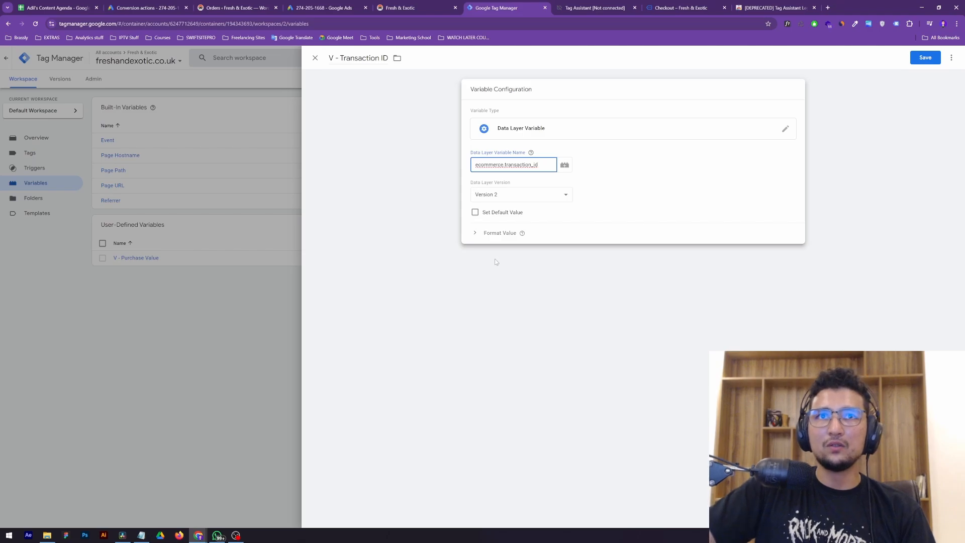
left_click(927, 58)
Create another user-defined variable named V - Purchase Currency, with the type Data Layer Variable
left_click(599, 222)
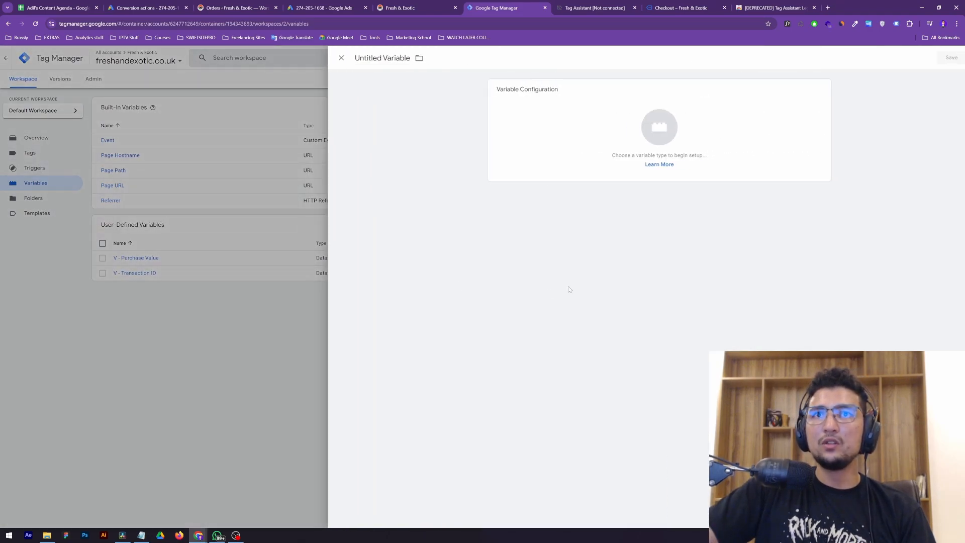
left_click(367, 59)
key("Caps_Lock")
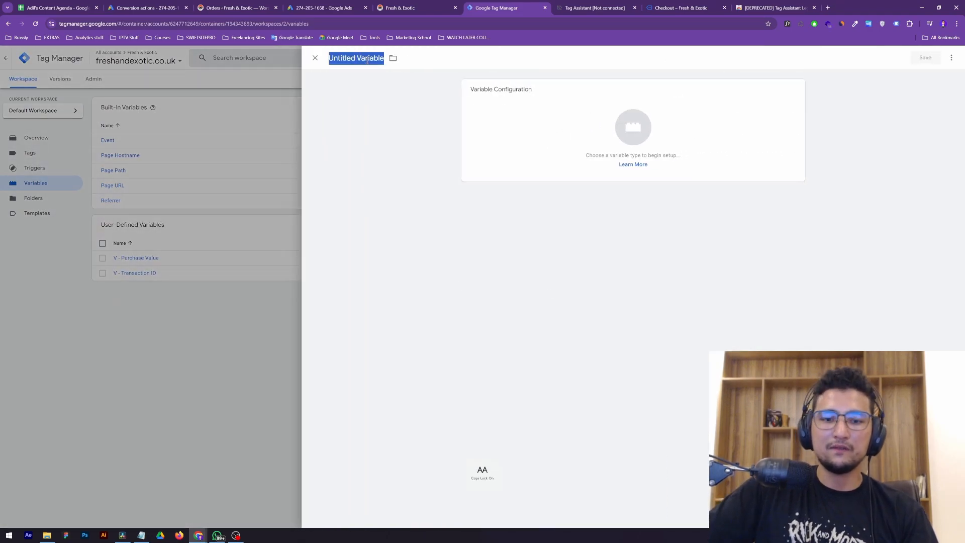
type("V")
key("Caps_Lock")
type("- Purchase Currency")
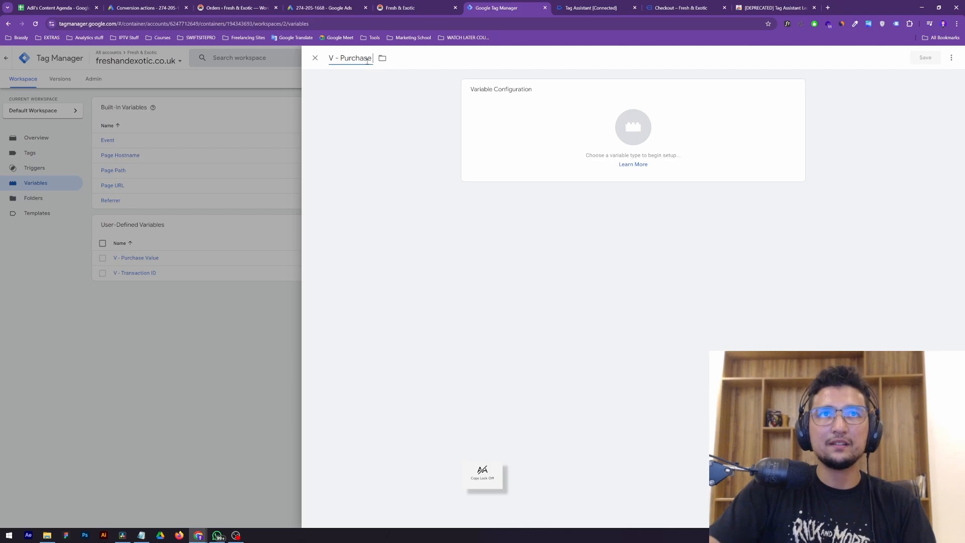
left_click(595, 157)
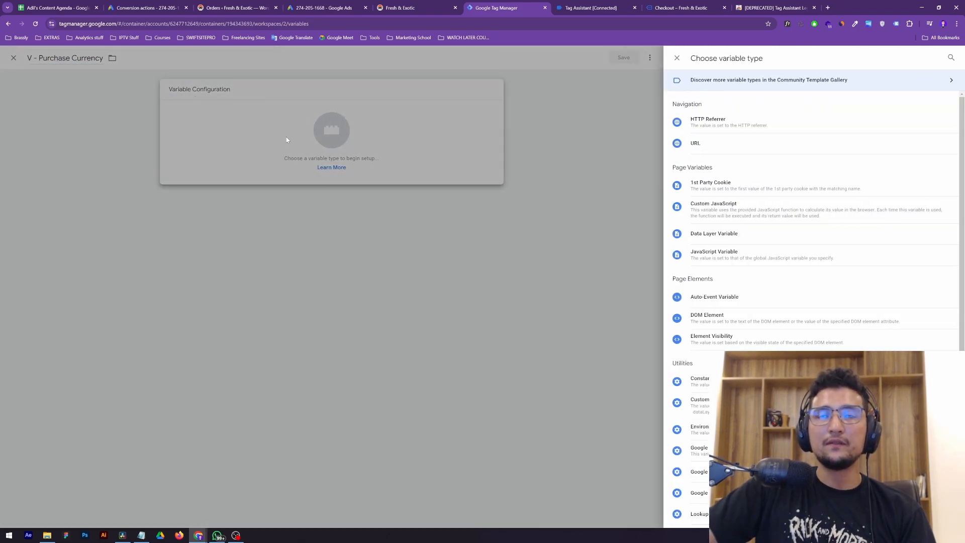
left_click(727, 235)
Set the Data Layer Variable Name to ecommerce.currency using the keys from Tag Assistant's purchase event, and save the variable
left_click(508, 164)
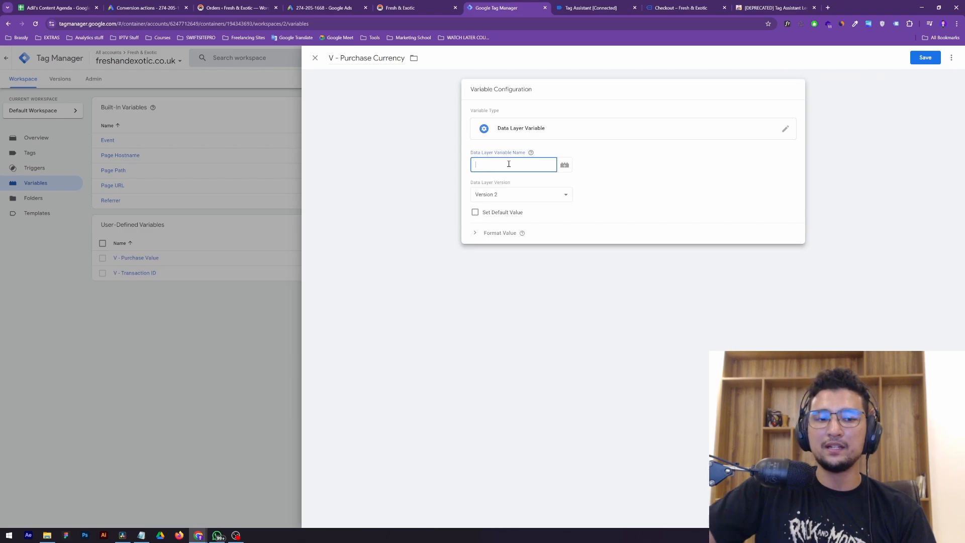
key("ctrl+Tab")
double_click(182, 214)
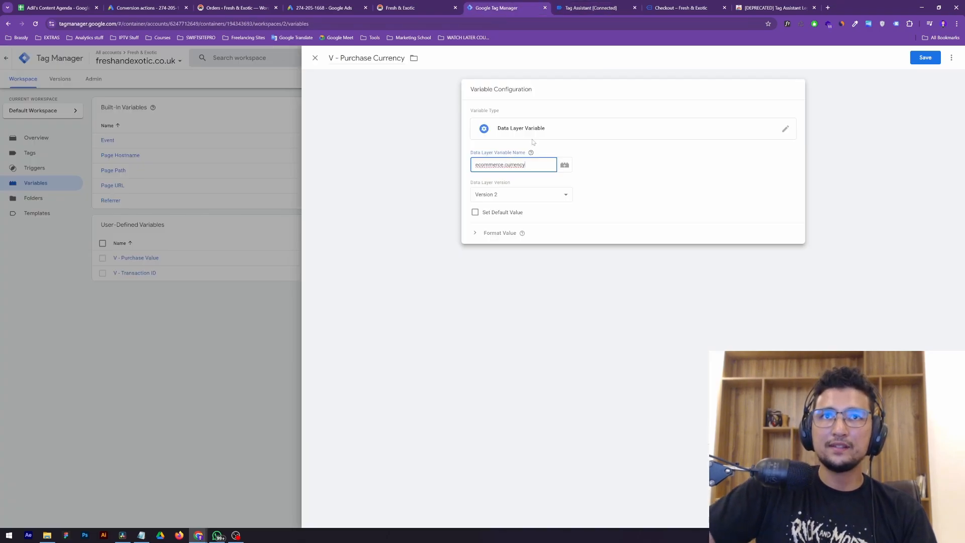
left_click(583, 8)
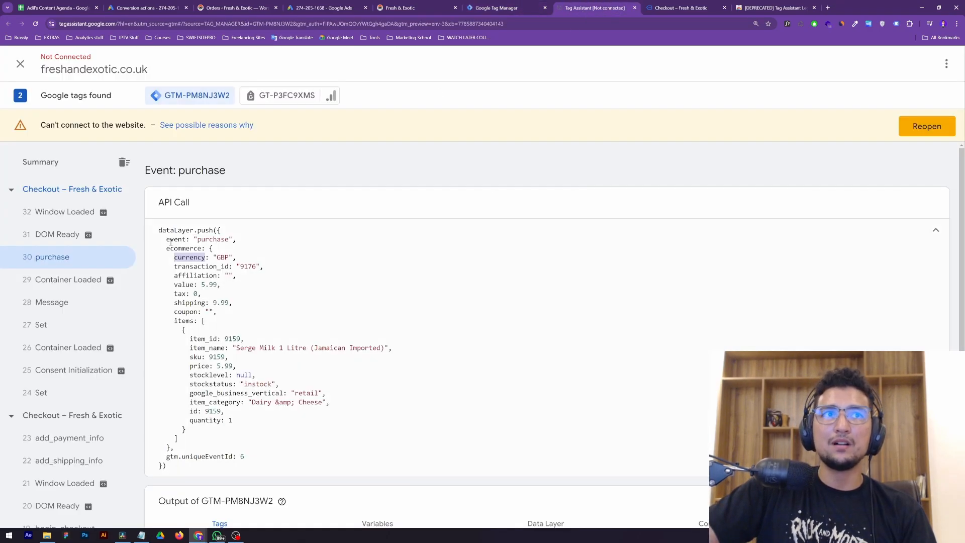
left_click(483, 11)
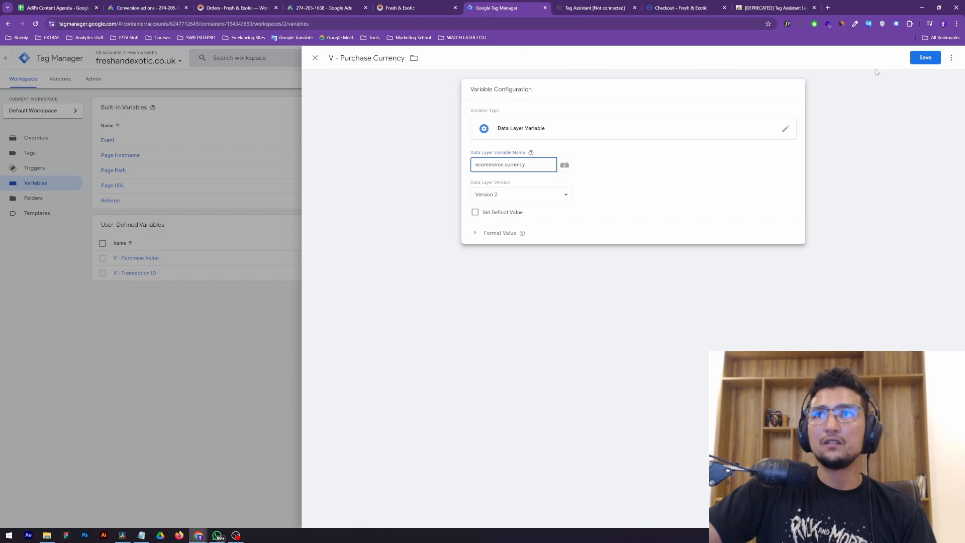
left_click(925, 57)
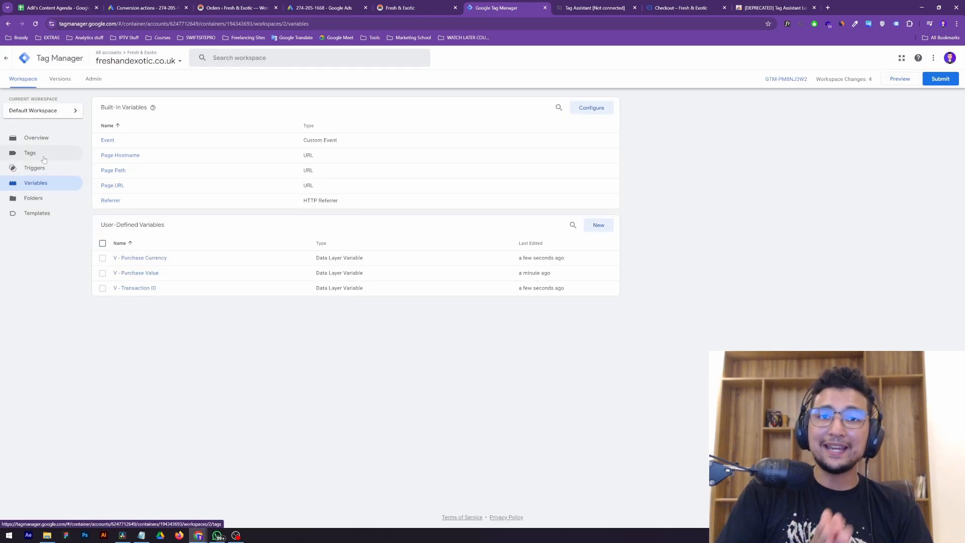
Create a new tag in the Tag Manager container and name it CT - Google Ads Purchase
left_click(44, 159)
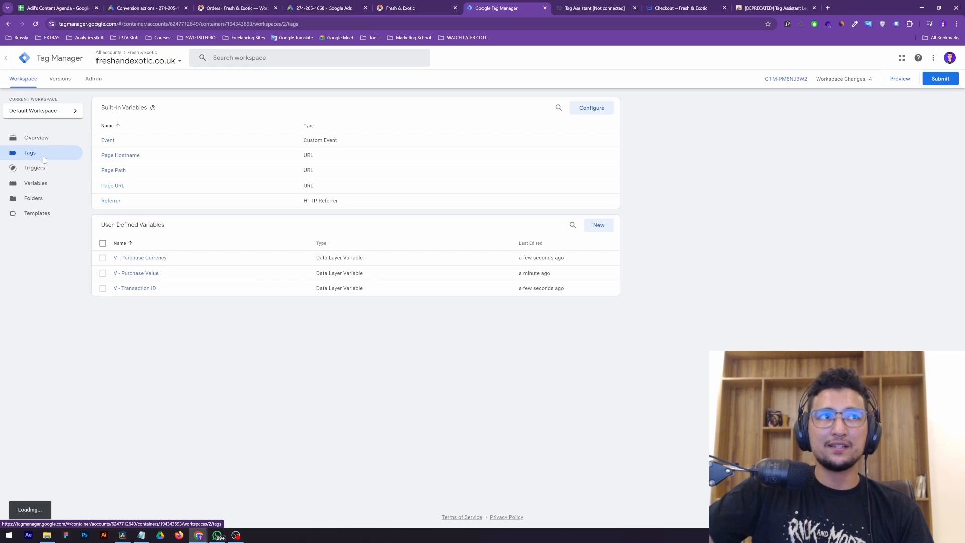
left_click(598, 114)
left_click(353, 56)
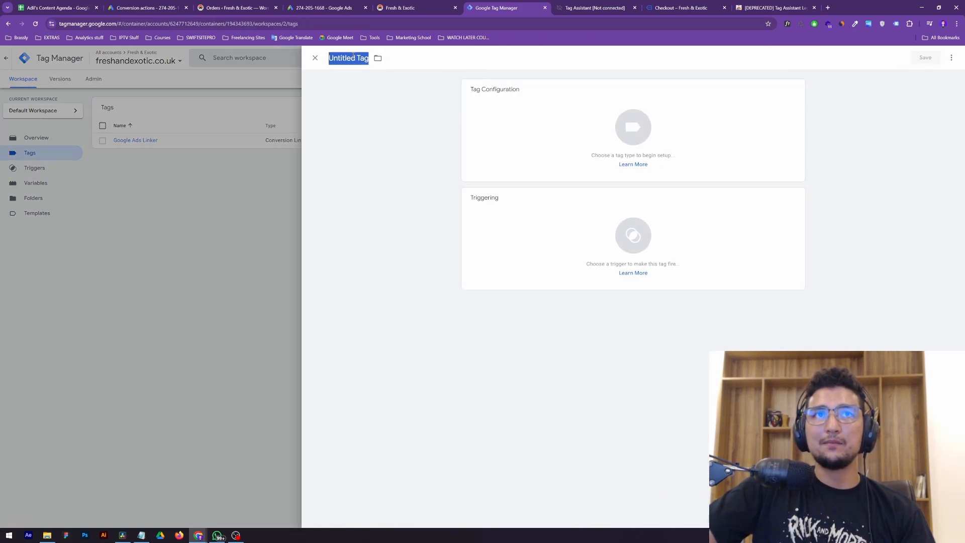
key("Caps_Lock")
type("CT")
key("Caps_Lock")
type("- Google")
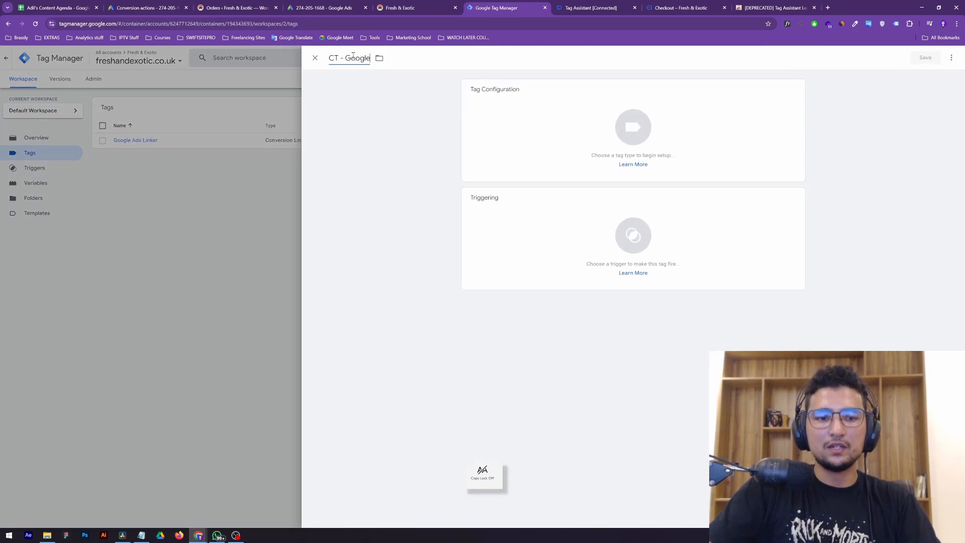
type(" Ads Purchase")
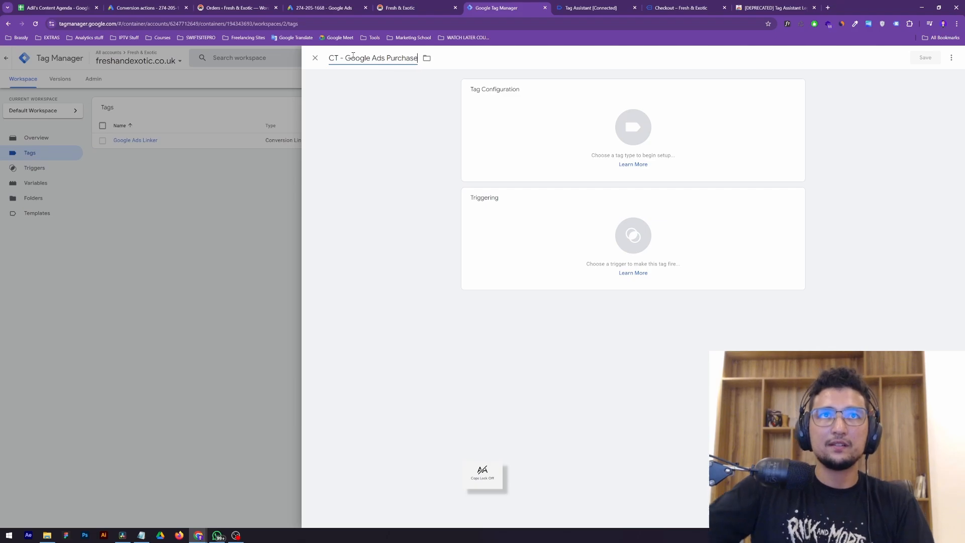
Set the tag's type to Google Ads Conversion Tracking
left_click(739, 138)
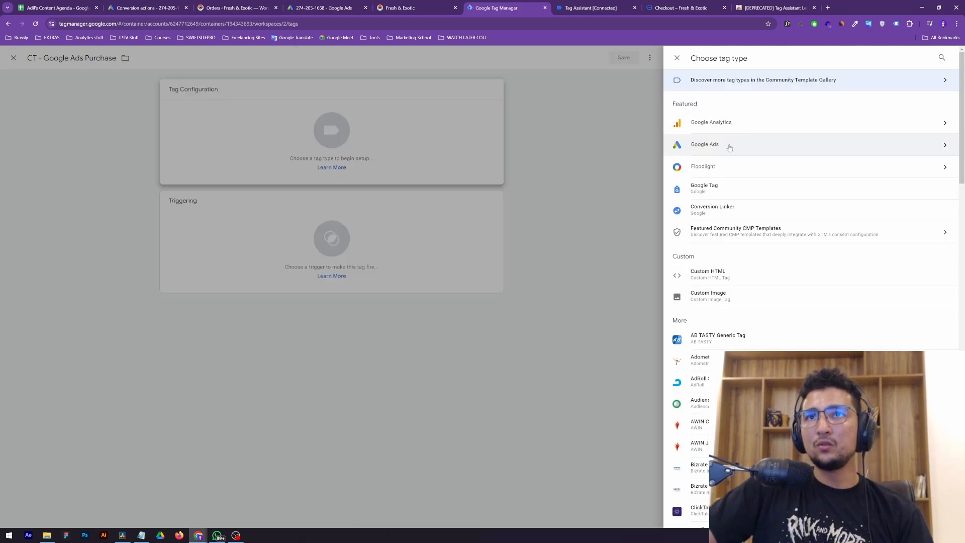
left_click(730, 146)
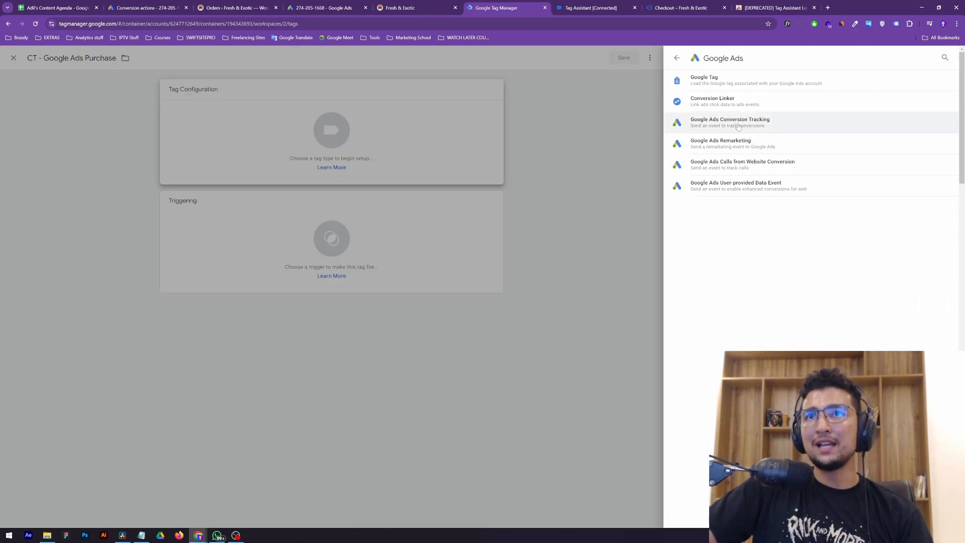
left_click(738, 123)
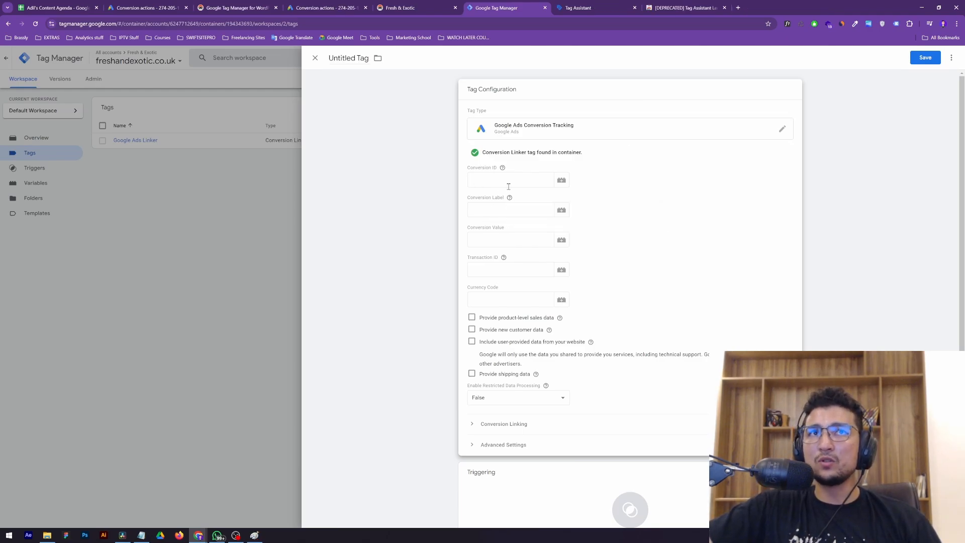
left_click(318, 9)
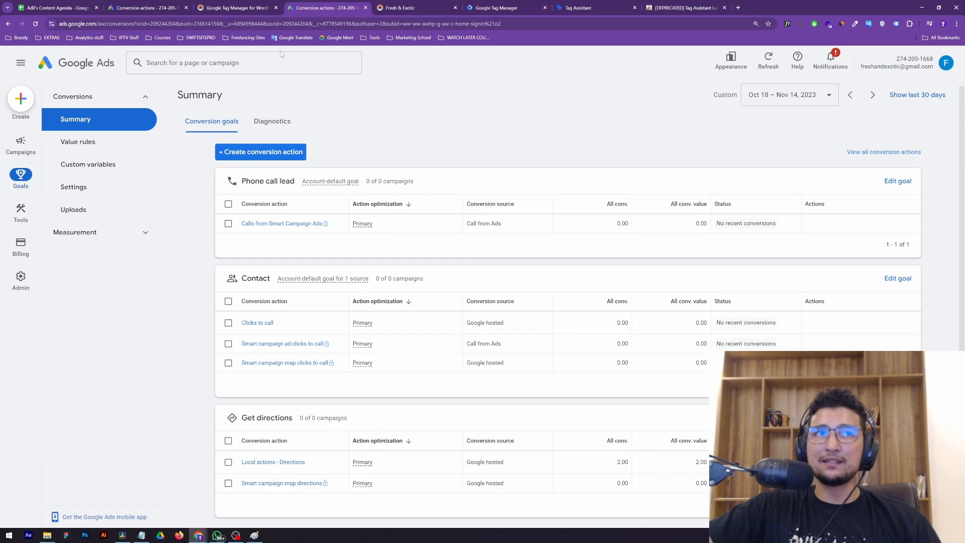
left_click(257, 157)
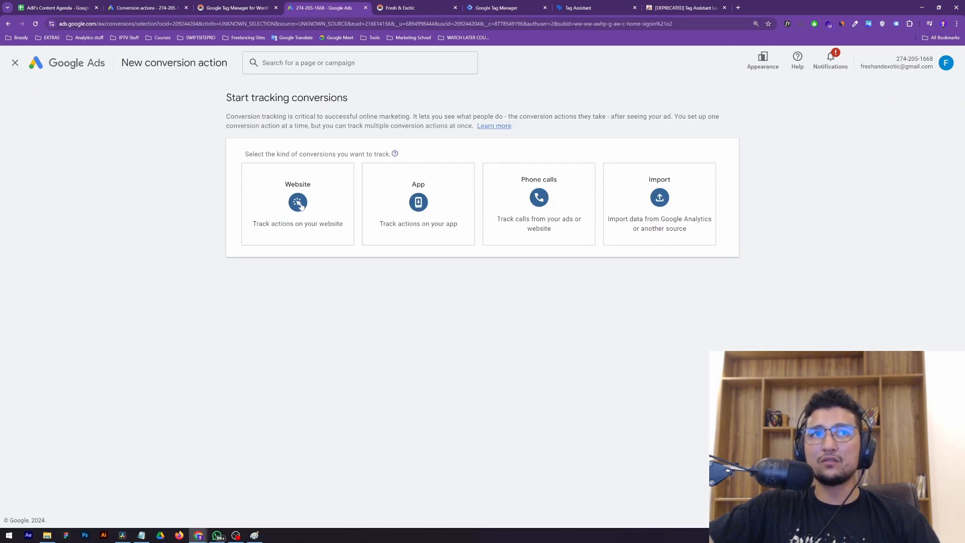
left_click(300, 205)
key("ctrl+v")
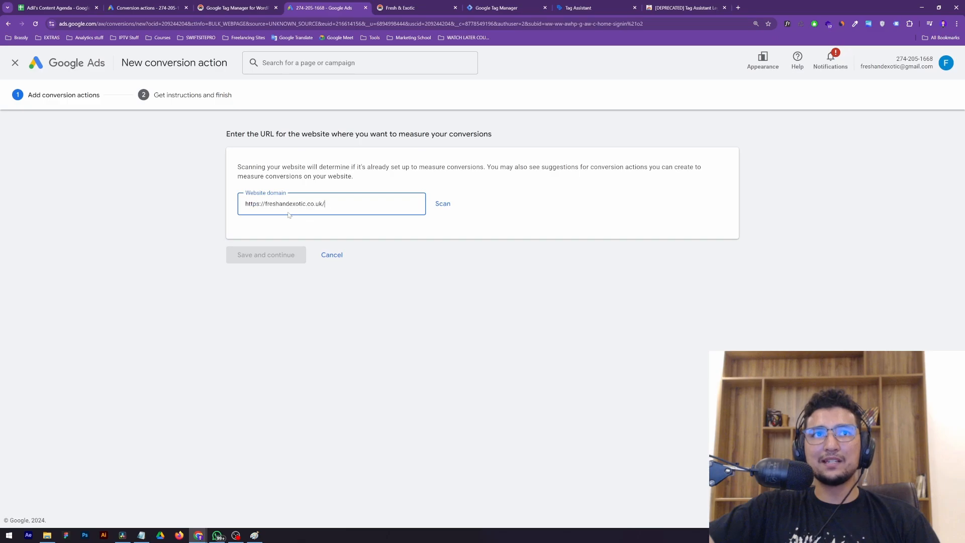
left_click(443, 204)
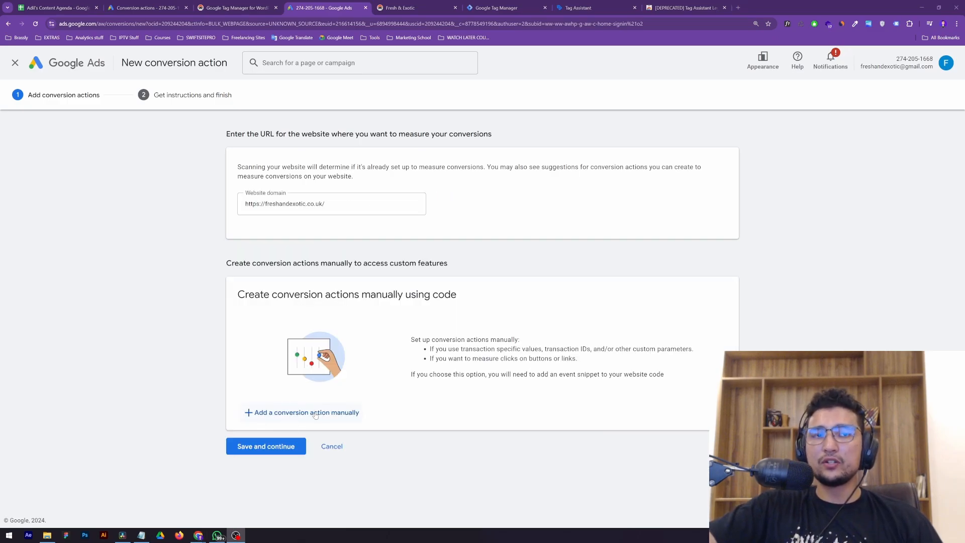
Add a conversion action manually with the goal category Purchase, expand its optimization options, and name the conversion Purchase
left_click(315, 413)
left_click(462, 209)
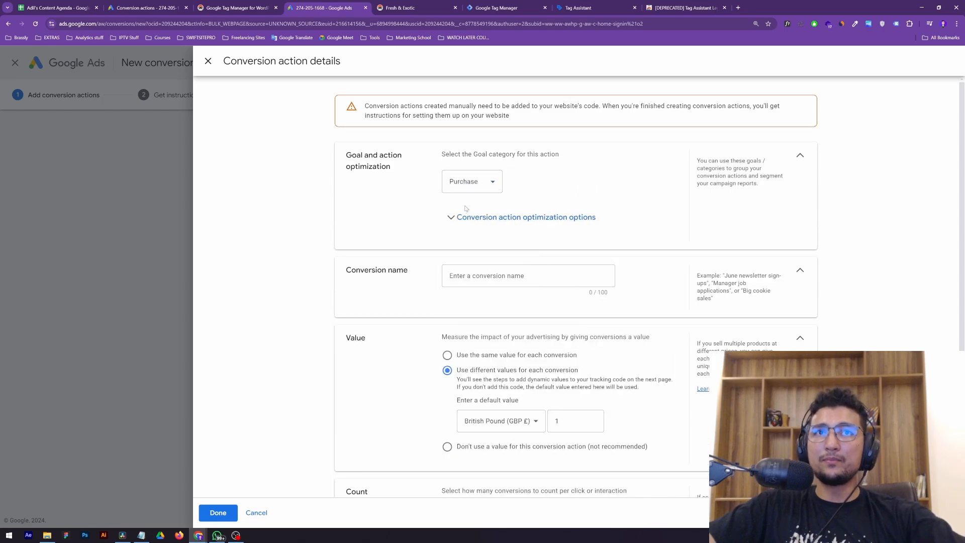
left_click(503, 216)
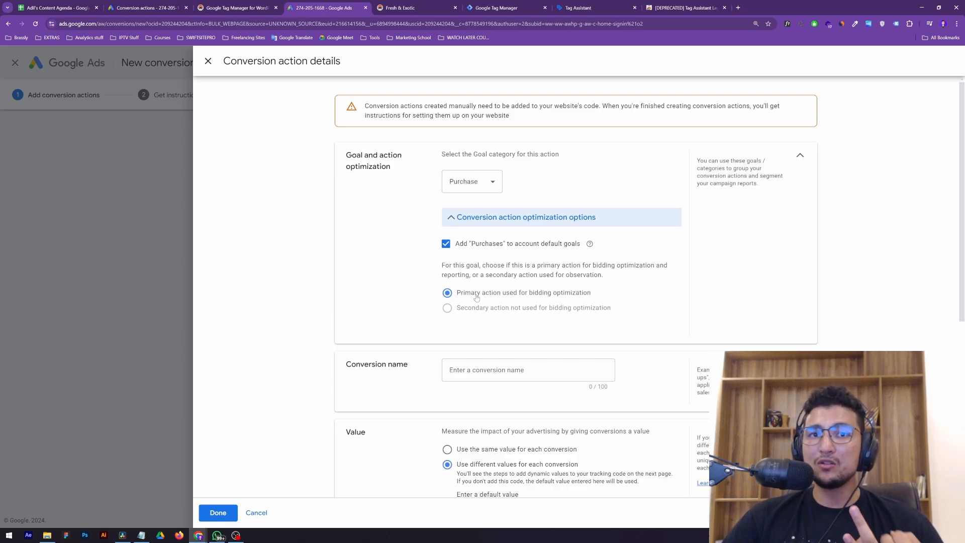
scroll(493, 329, "down", 1)
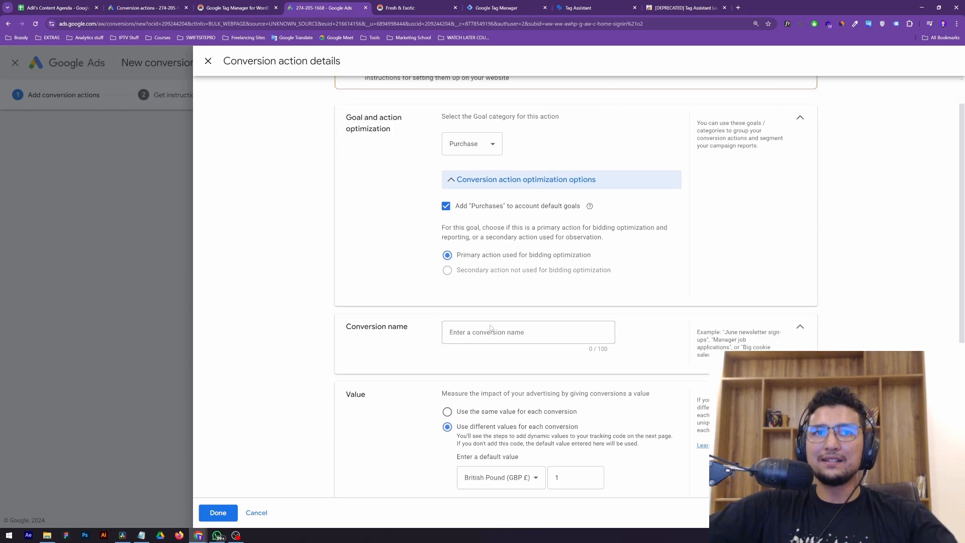
left_click(509, 335)
type("Purchase")
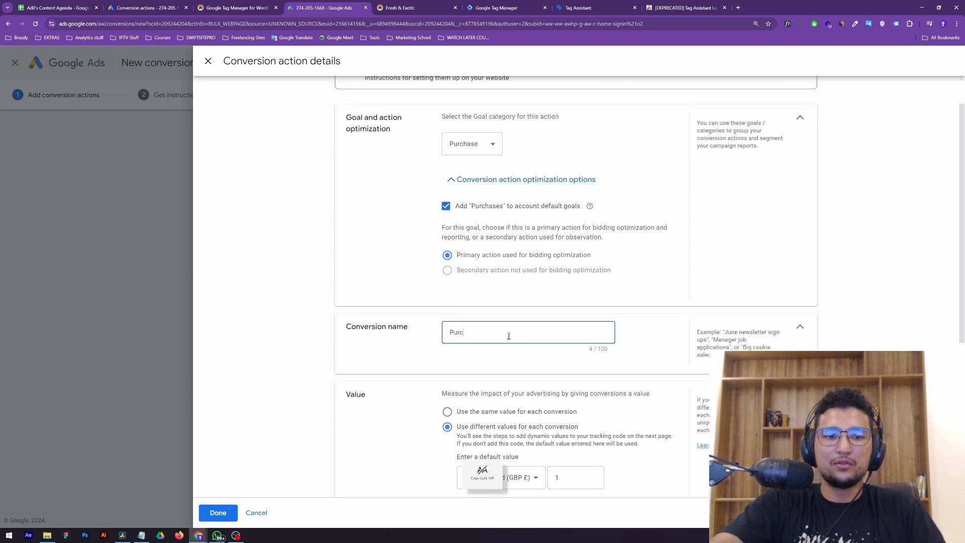
Review the value, count and enhanced conversions settings of the Purchase conversion action, and save it
scroll(488, 283, "down", 3)
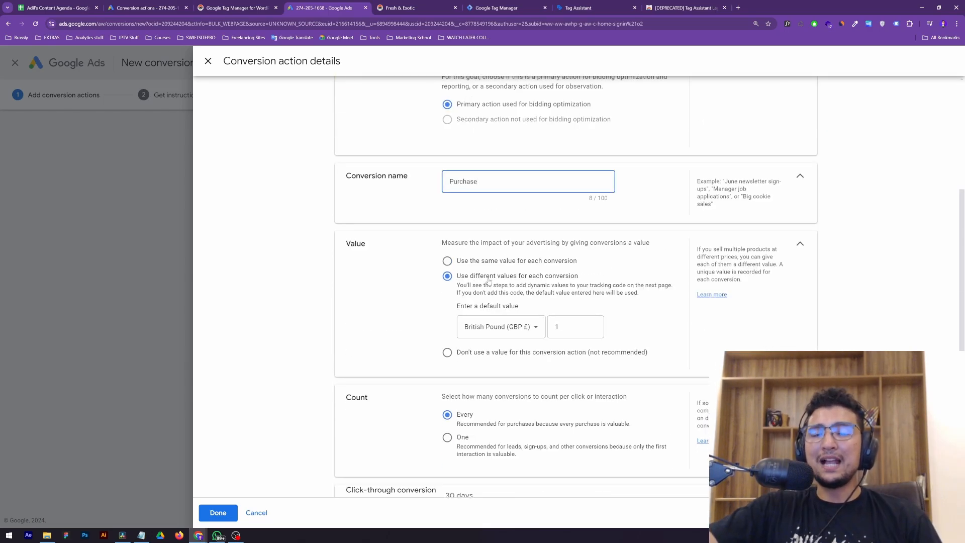
scroll(489, 281, "down", 2)
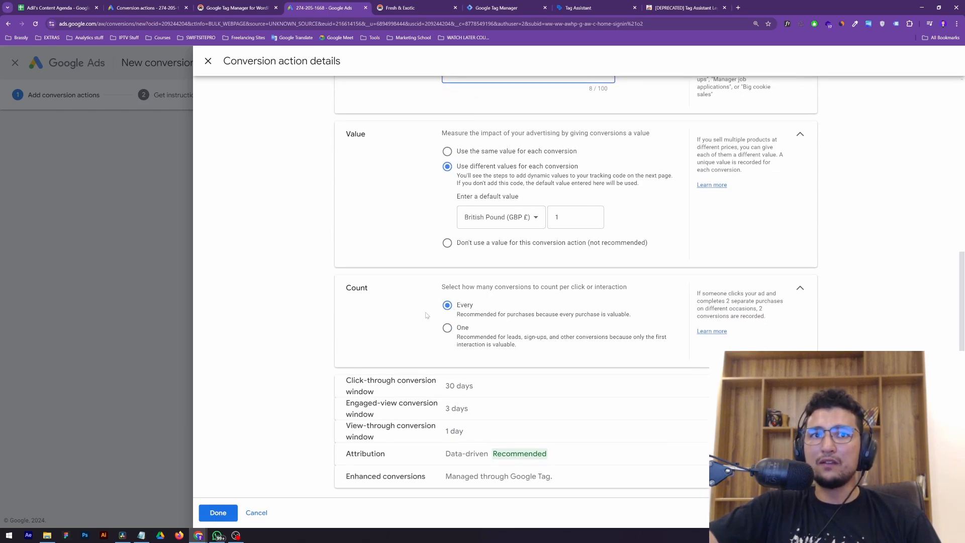
left_click(370, 471)
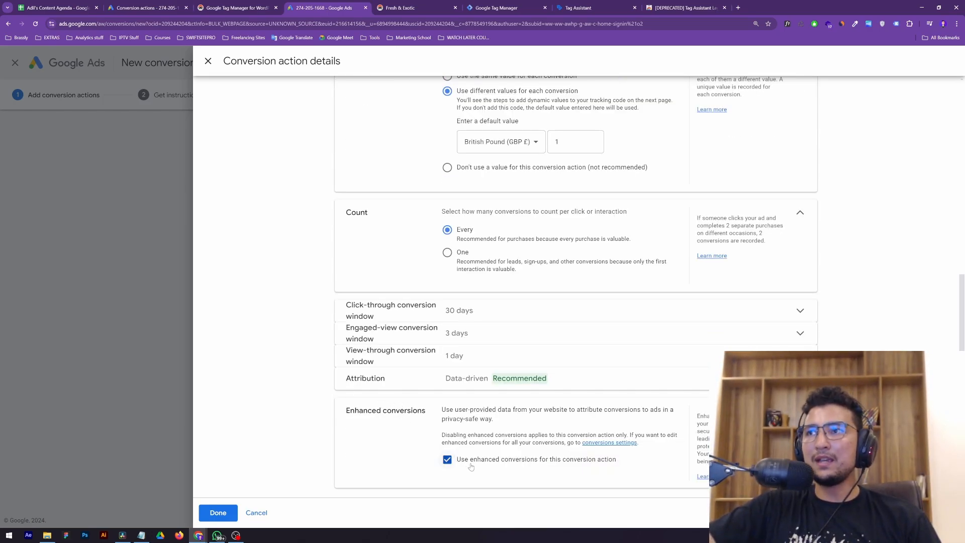
left_click(216, 513)
left_click(281, 496)
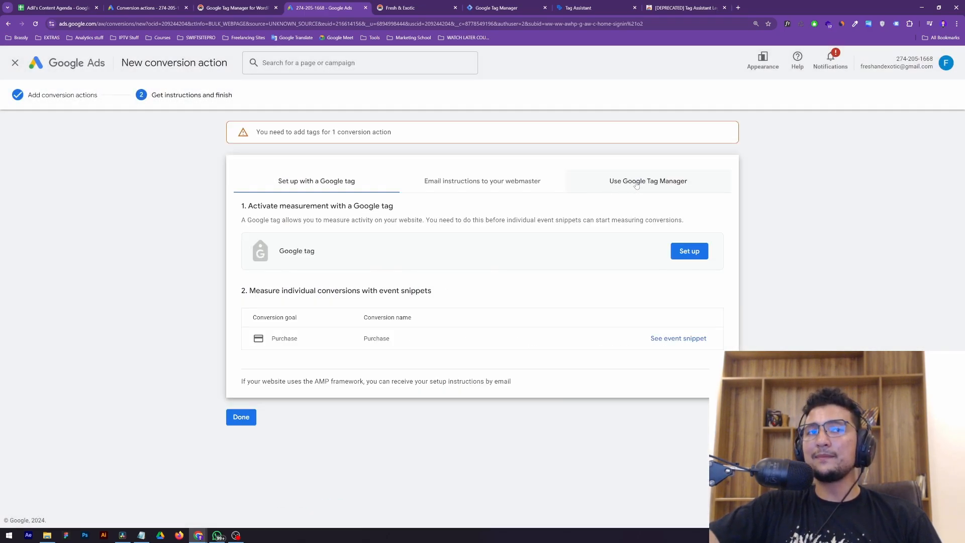
Show the Google Tag Manager setup instructions and highlight the Conversion ID and the Purchase conversion label
left_click(637, 186)
left_click_drag(242, 267, 281, 264)
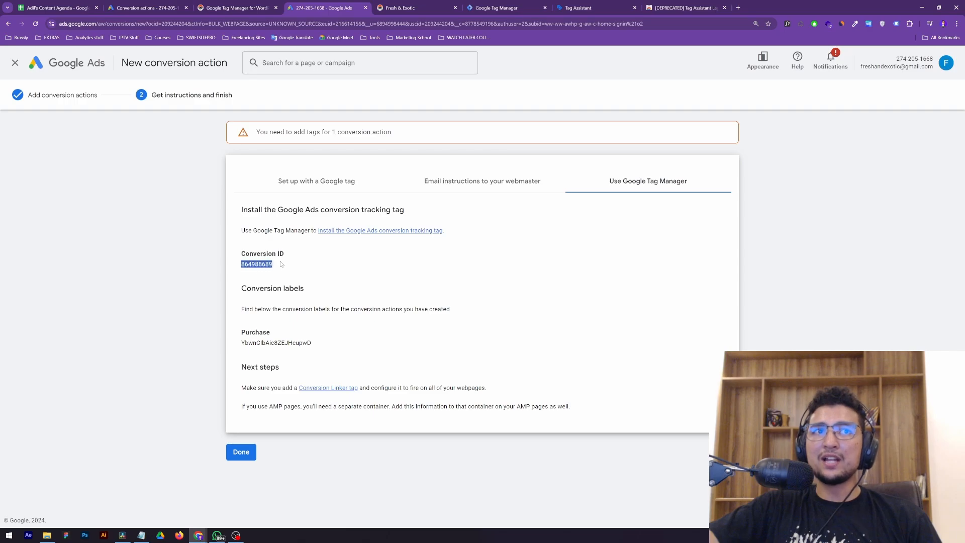
left_click_drag(242, 344, 308, 343)
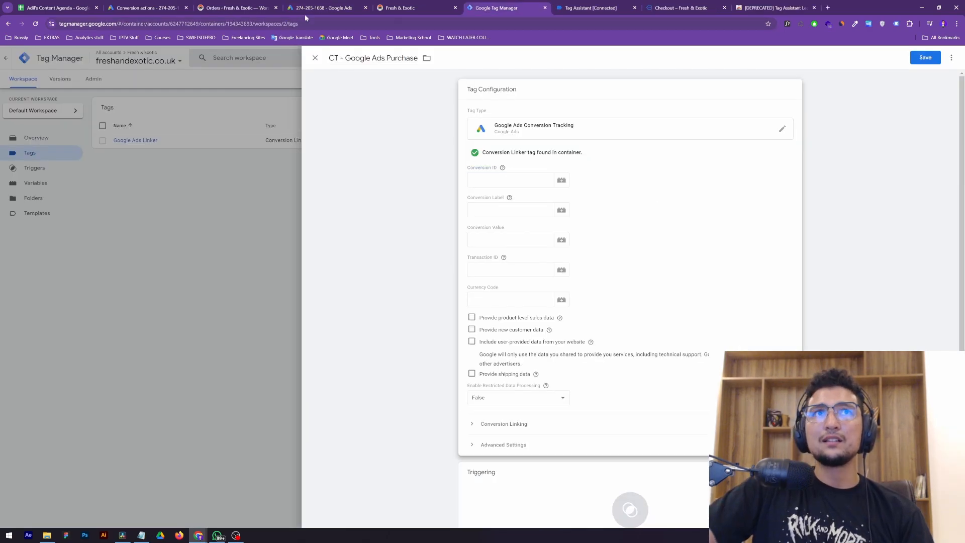
Copy the Conversion ID from Google Ads into the Conversion ID of the CT - Google Ads Purchase tag in Tag Manager
left_click(312, 9)
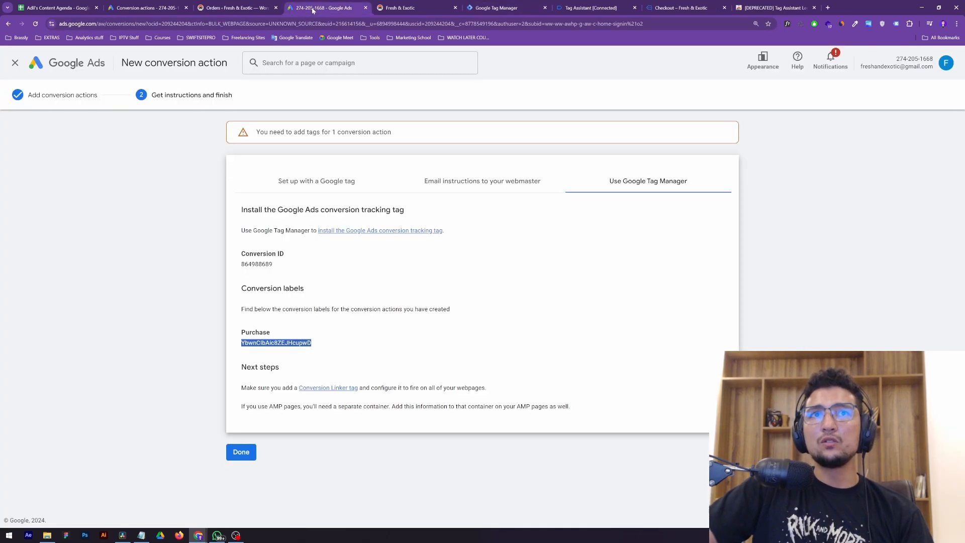
double_click(261, 263)
key("ctrl+c")
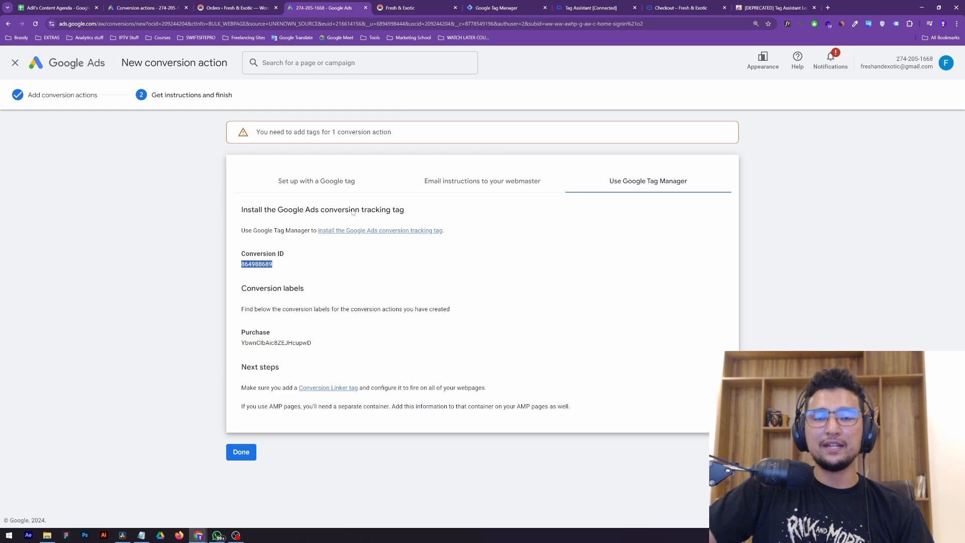
left_click(496, 7)
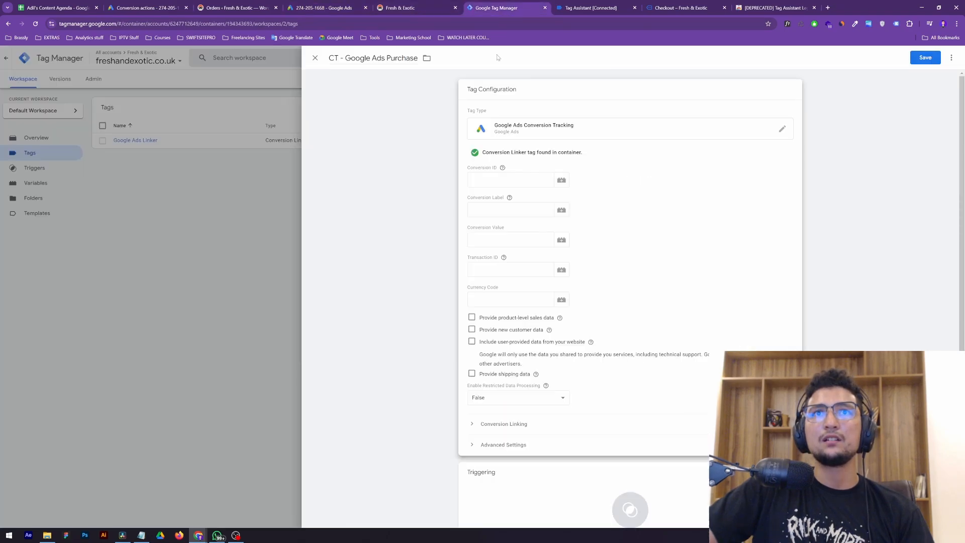
left_click(514, 175)
key("ctrl+v")
Copy the Purchase conversion label from Google Ads into the Conversion Label of the CT - Google Ads Purchase tag in Tag Manager
left_click(324, 7)
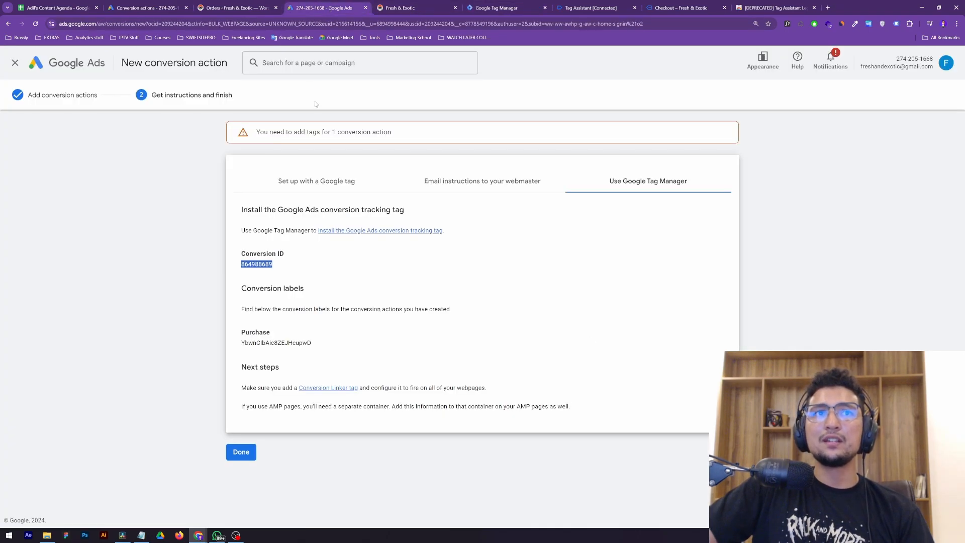
double_click(285, 342)
key("ctrl+c")
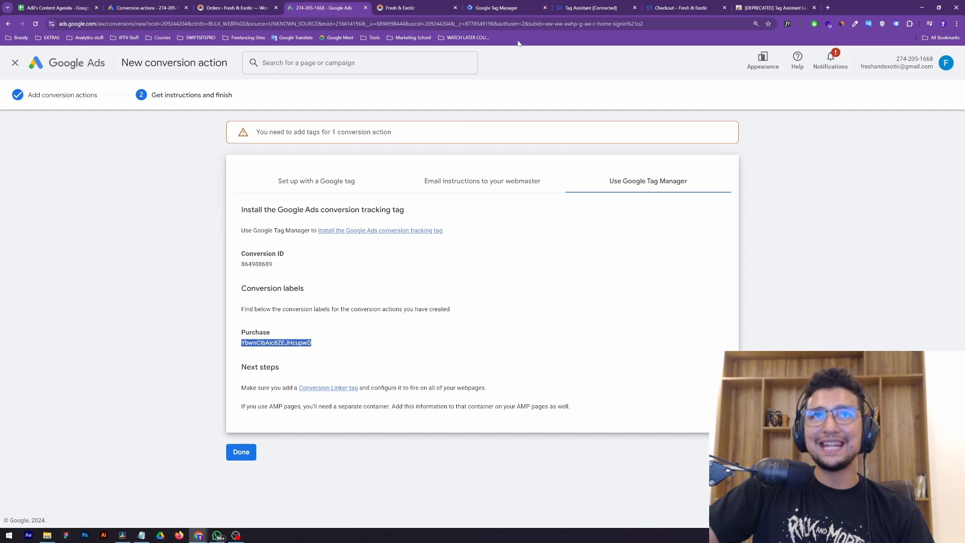
left_click(500, 11)
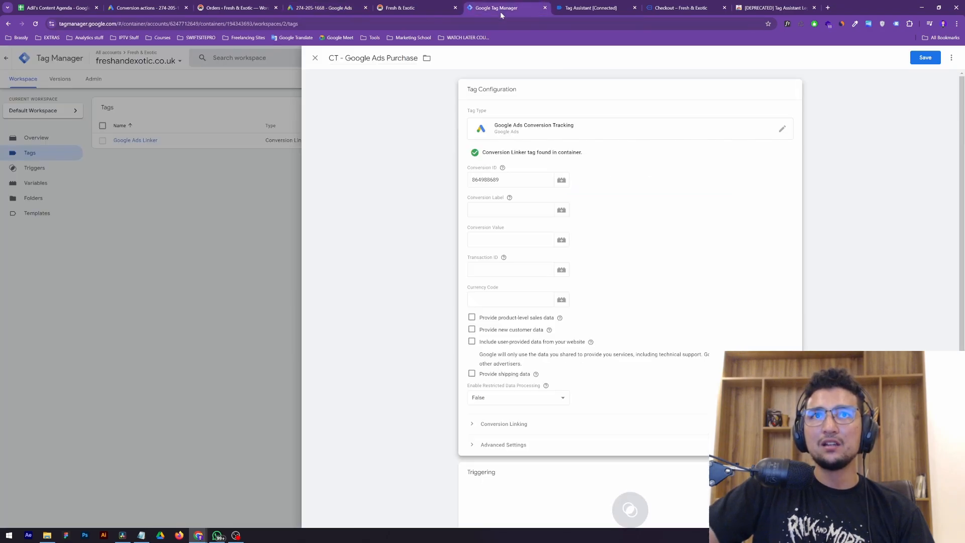
left_click(503, 210)
key("ctrl+v")
Assign the variables V - Purchase Value, V - Transaction ID and V - Purchase Currency to the tag's conversion value, transaction ID and currency code
left_click(505, 242)
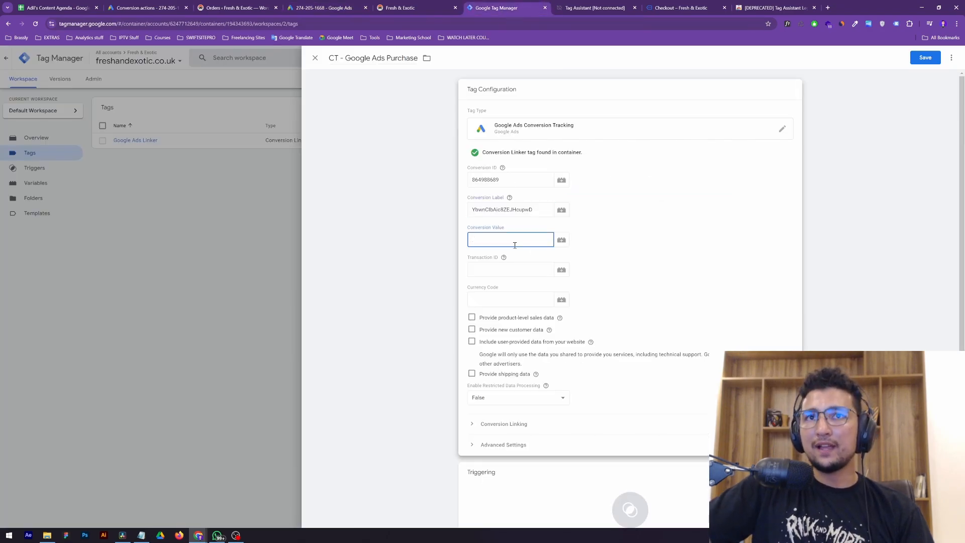
left_click(562, 241)
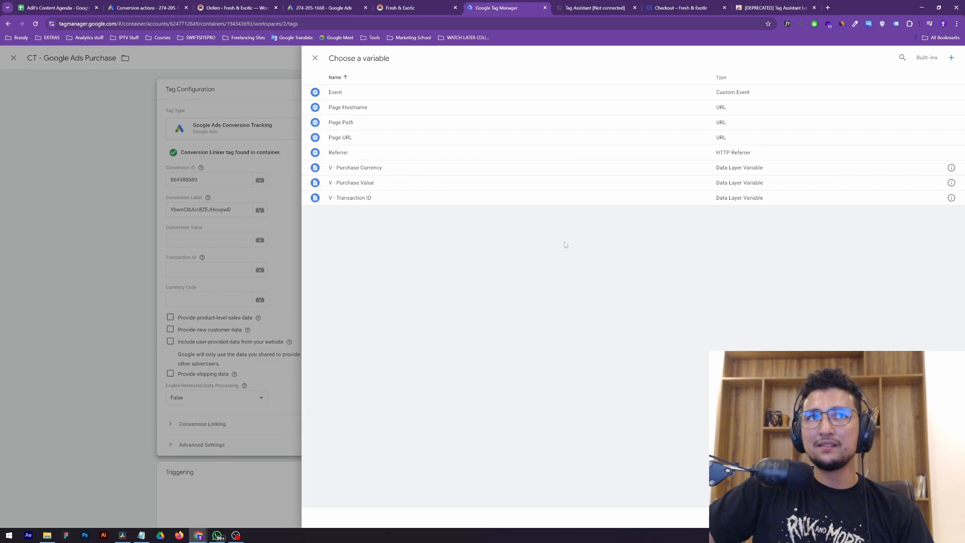
left_click(392, 184)
left_click(551, 272)
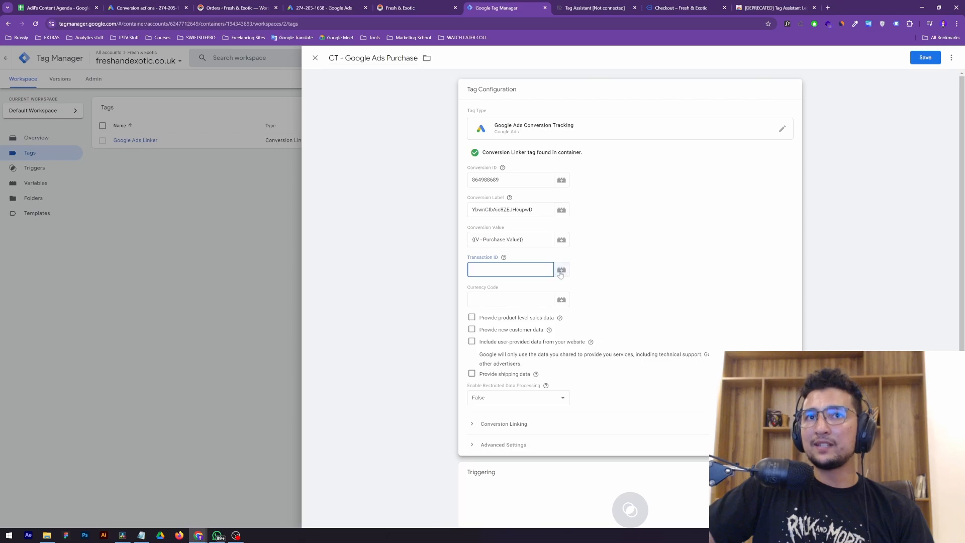
left_click(561, 271)
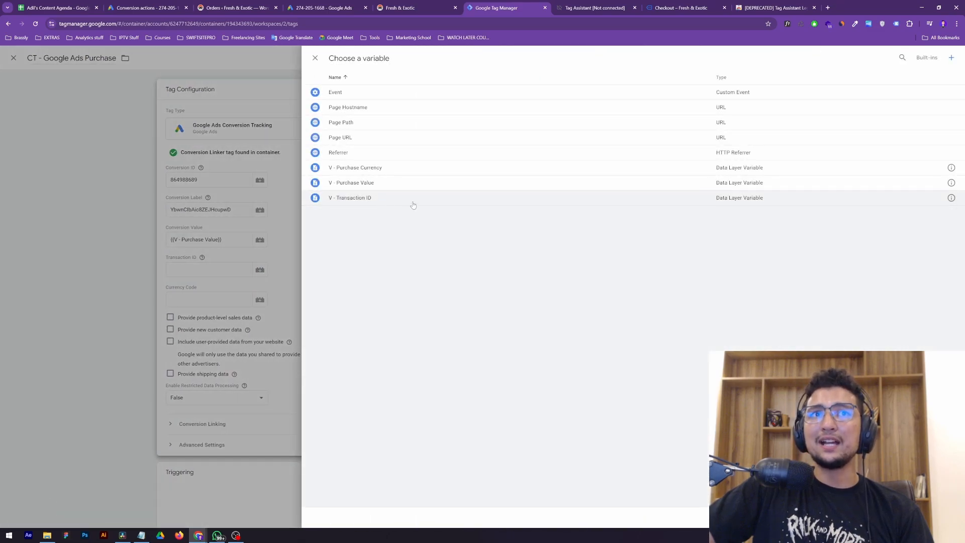
left_click(385, 201)
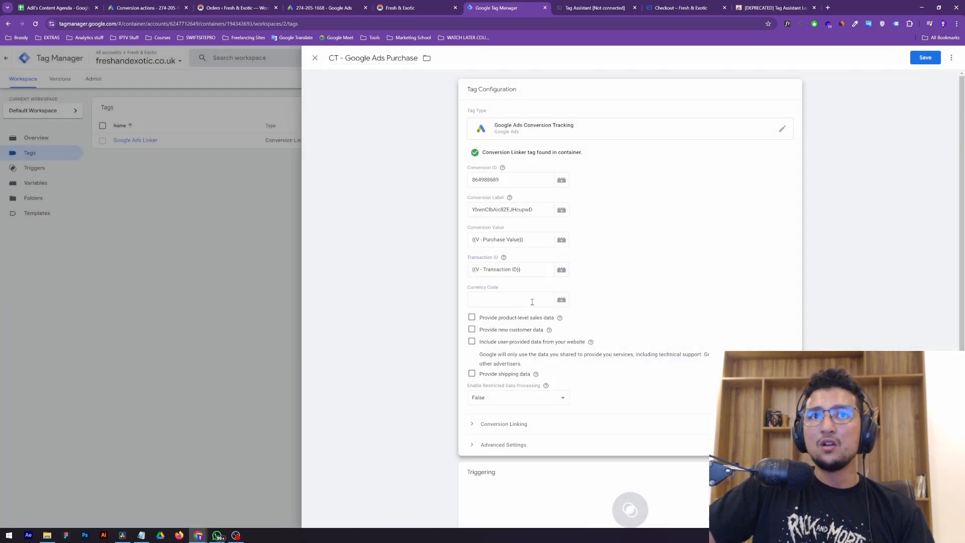
left_click(561, 300)
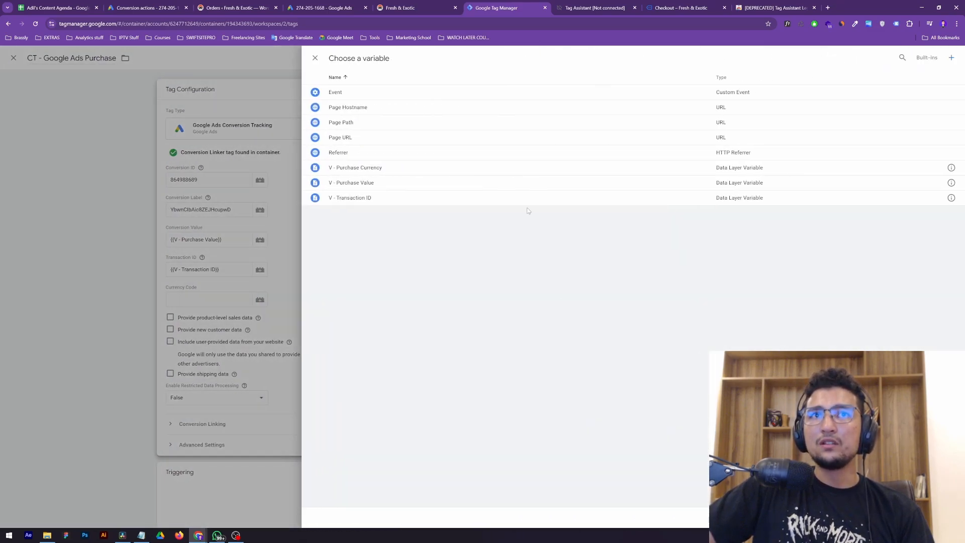
left_click(394, 171)
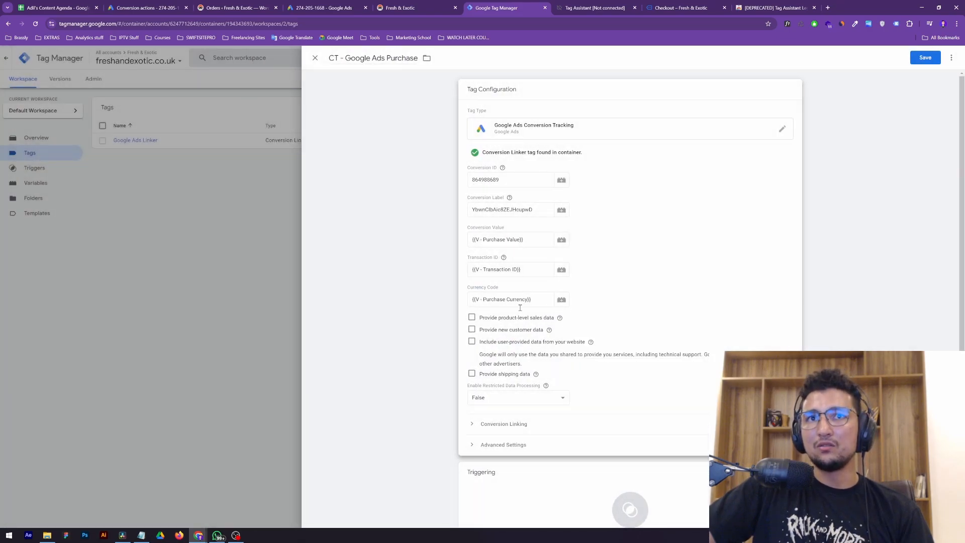
Create a new trigger for the tag, named Purchase Trigger, with the Custom Event trigger type
scroll(520, 308, "down", 1)
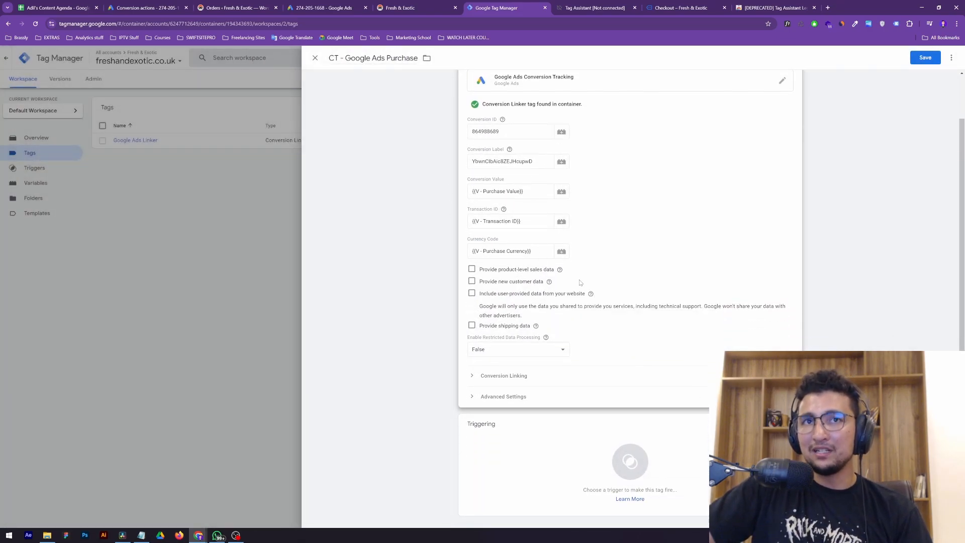
scroll(507, 262, "up", 1)
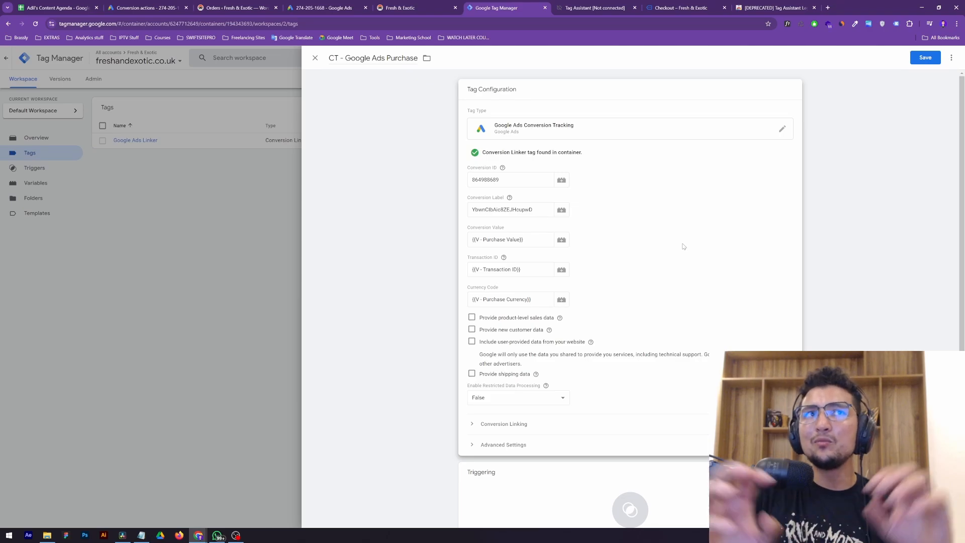
scroll(576, 468, "down", 1)
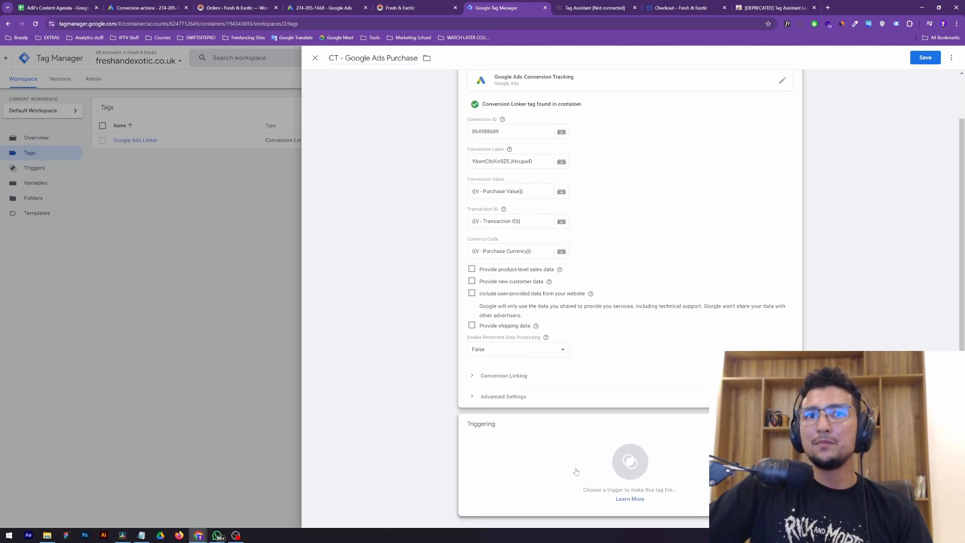
left_click(552, 446)
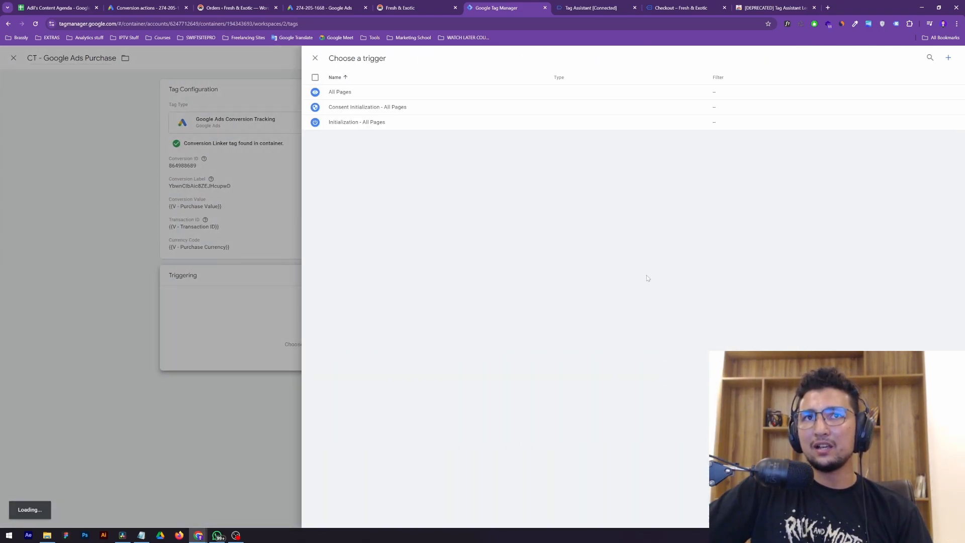
left_click(949, 58)
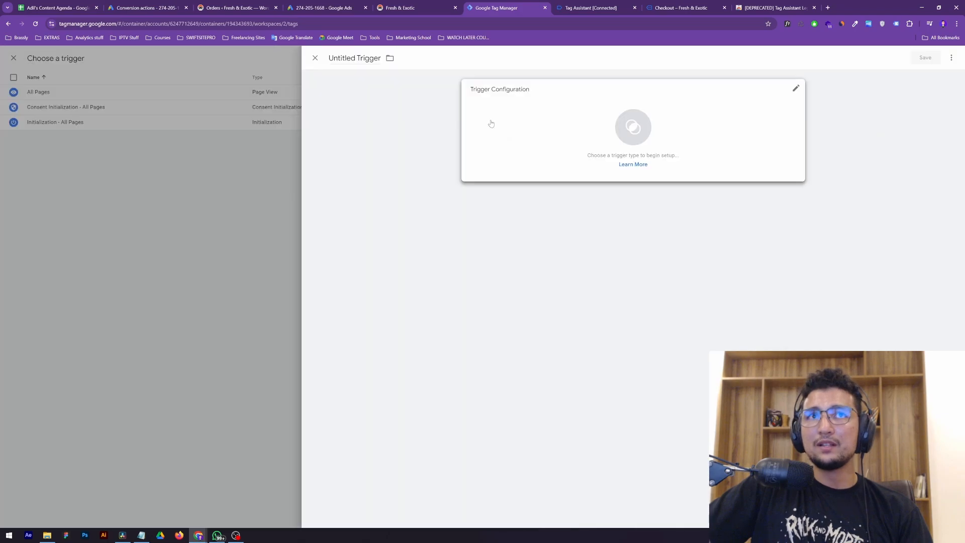
left_click(338, 59)
type("Purchase Tri")
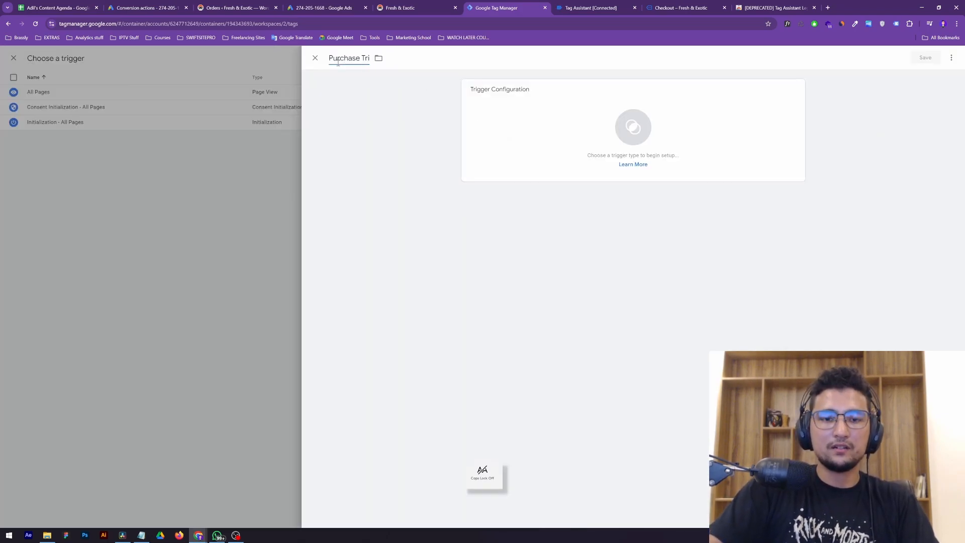
type("gger")
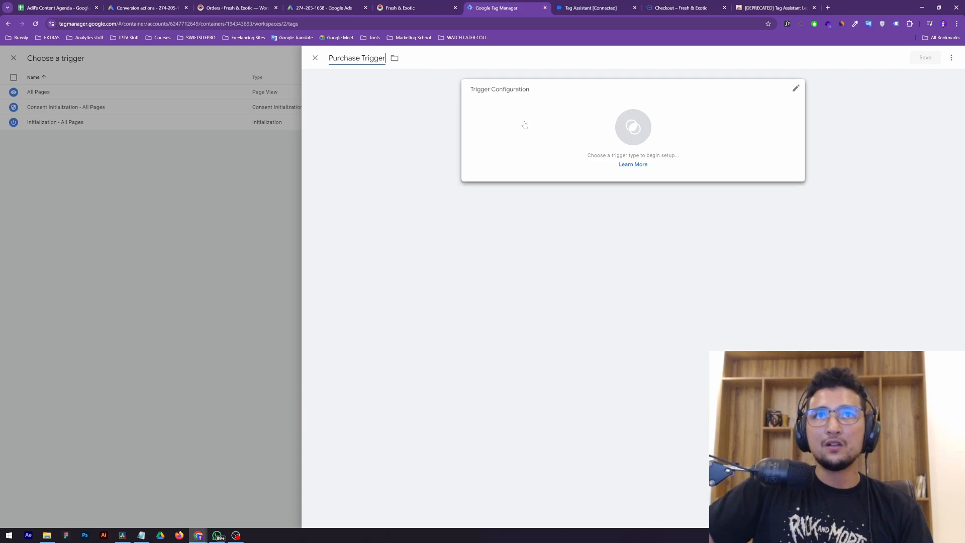
left_click(524, 123)
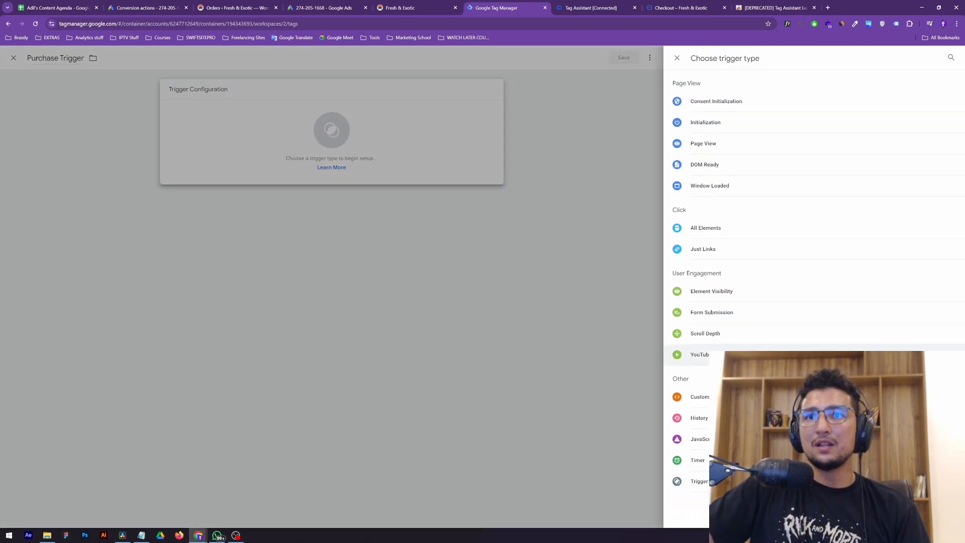
left_click(700, 397)
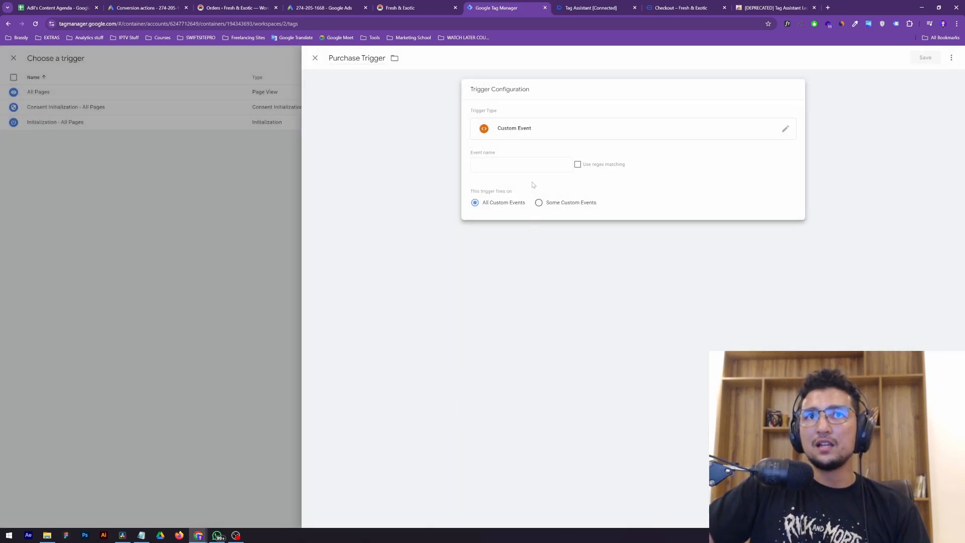
Set the trigger's event name to purchase, copied from the purchase event's API call in Tag Assistant, and save the trigger
left_click(510, 165)
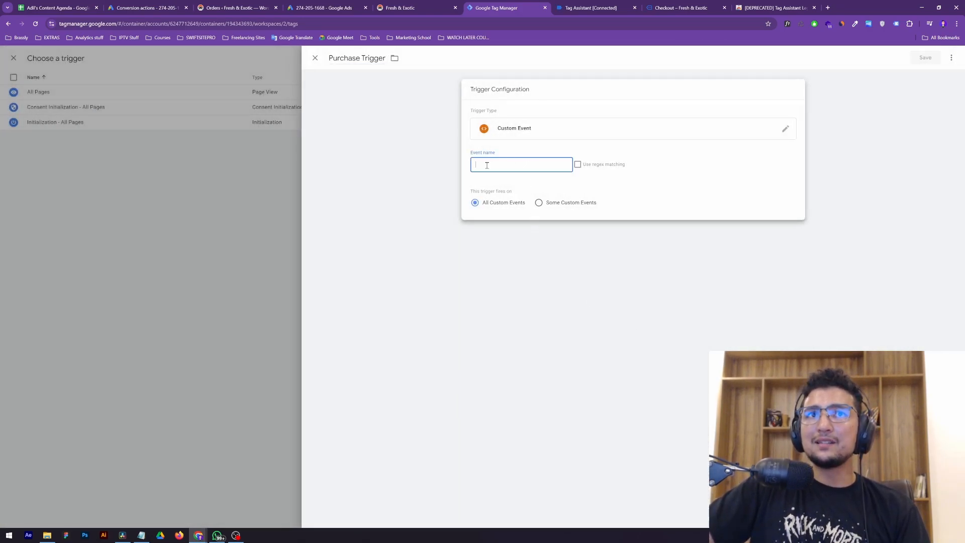
left_click(587, 7)
double_click(219, 207)
key("ctrl+c")
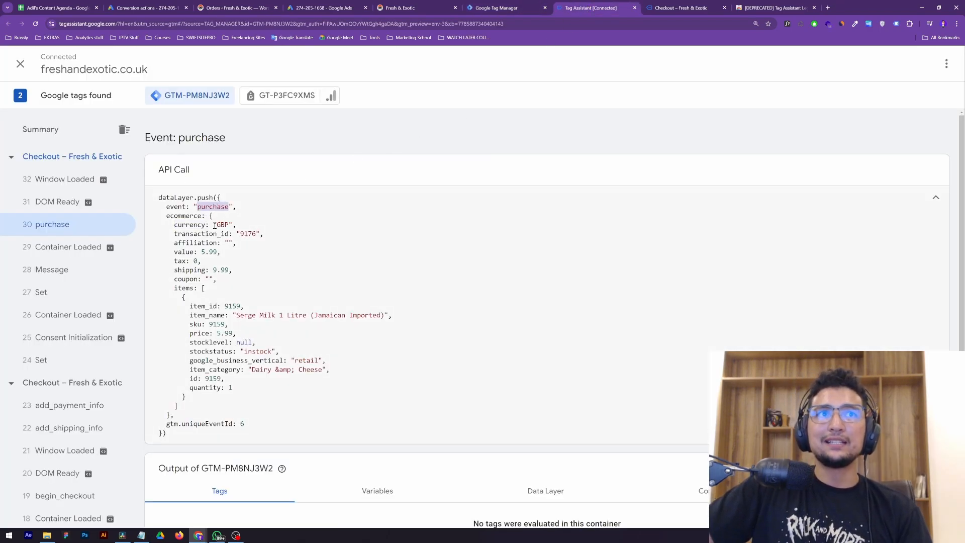
left_click(497, 7)
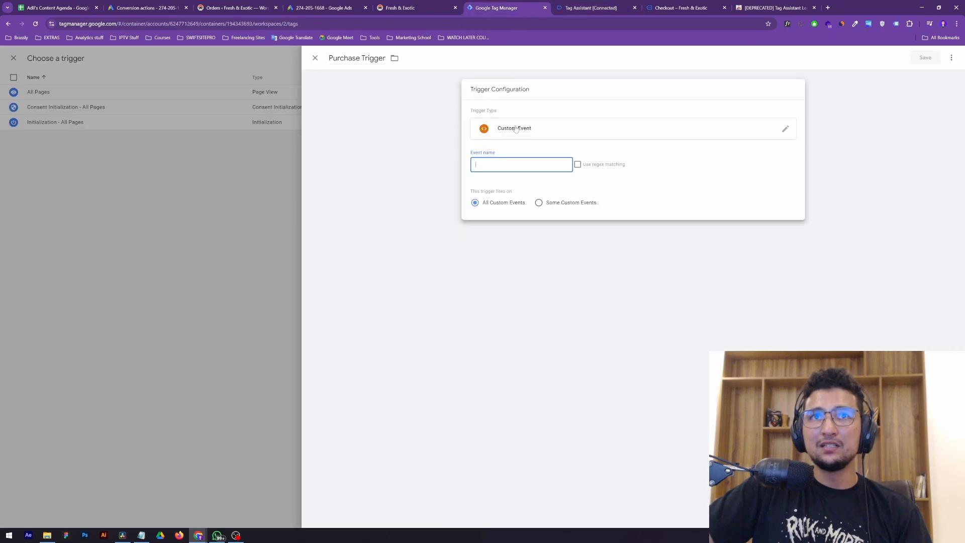
key("ctrl+v")
left_click(924, 59)
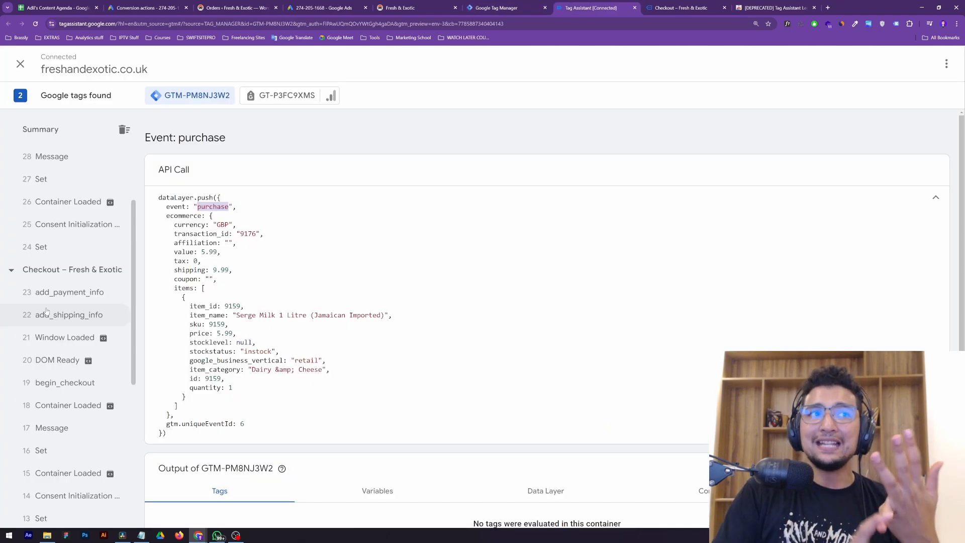
Examine the add_payment_info and begin_checkout events in Tag Assistant, highlighting the event name in each API call
scroll(72, 357, "down", 3)
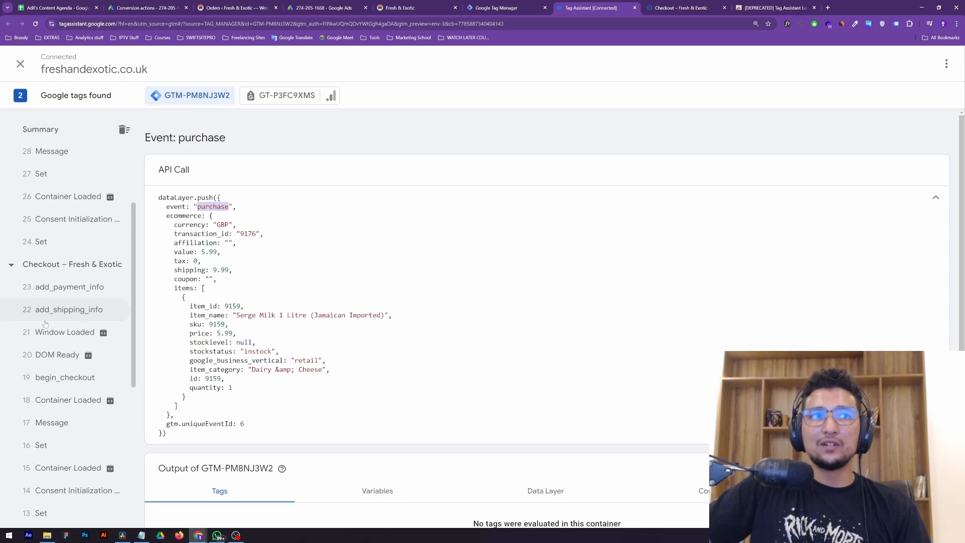
scroll(72, 357, "up", 2)
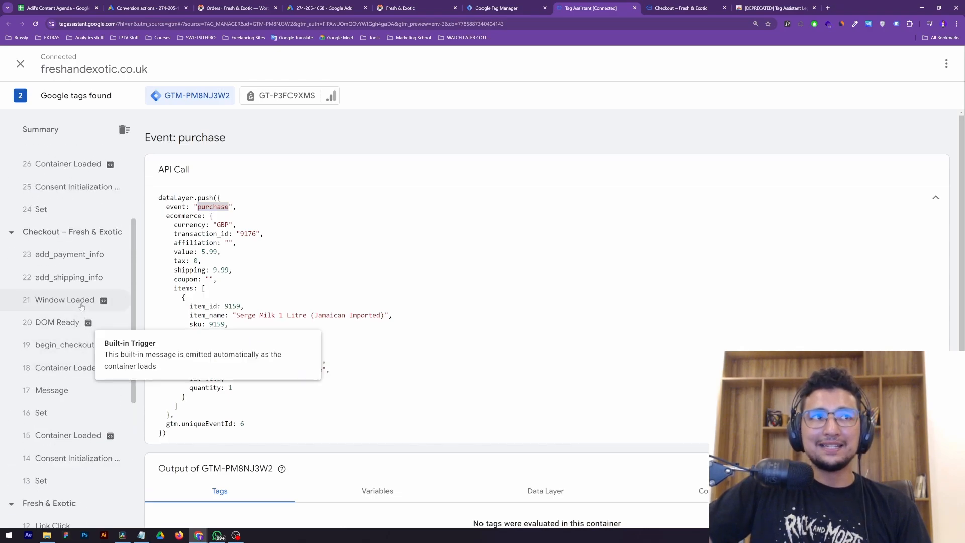
left_click(77, 257)
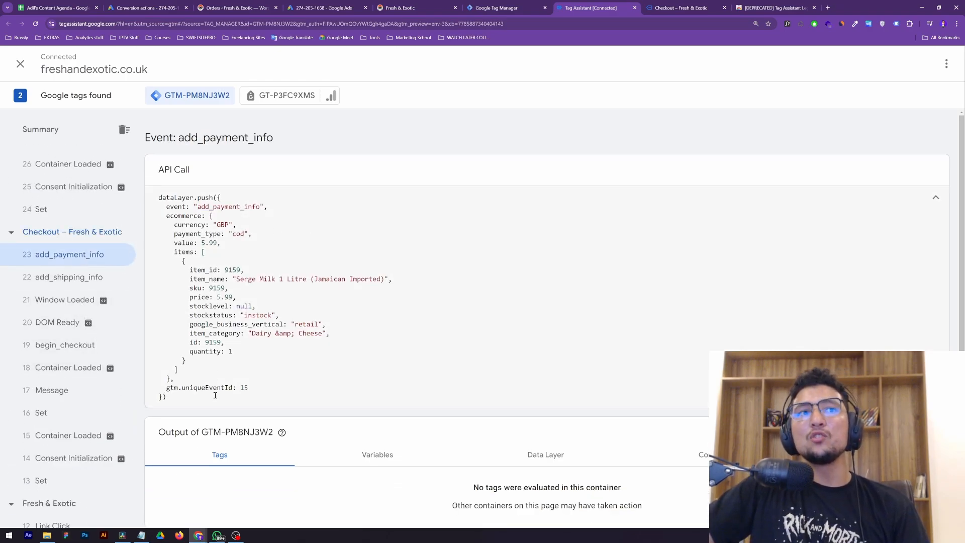
left_click_drag(198, 208, 261, 207)
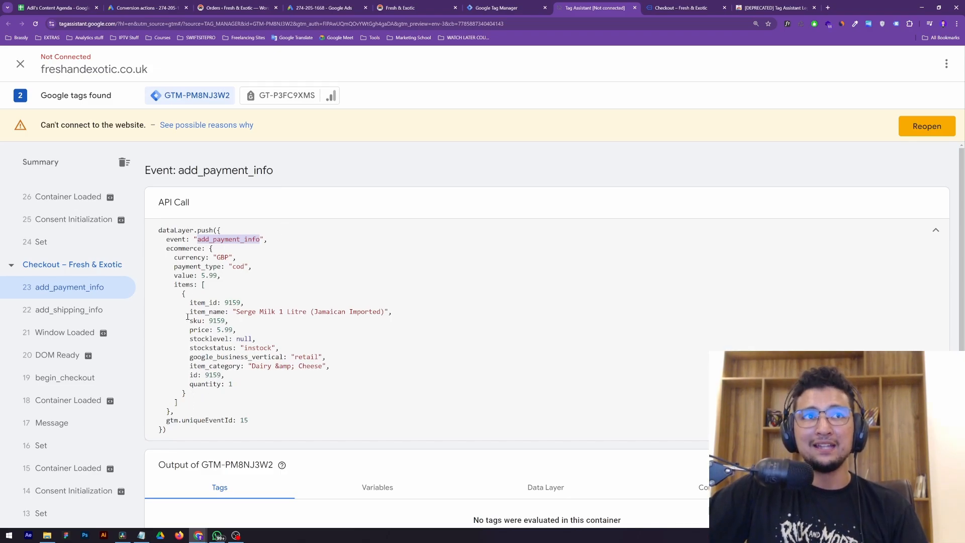
scroll(83, 333, "down", 4)
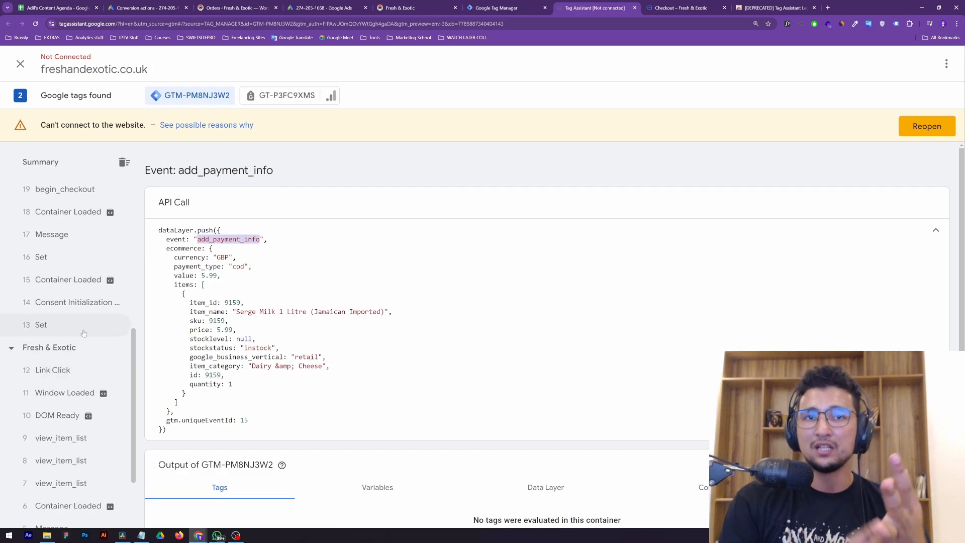
left_click(65, 190)
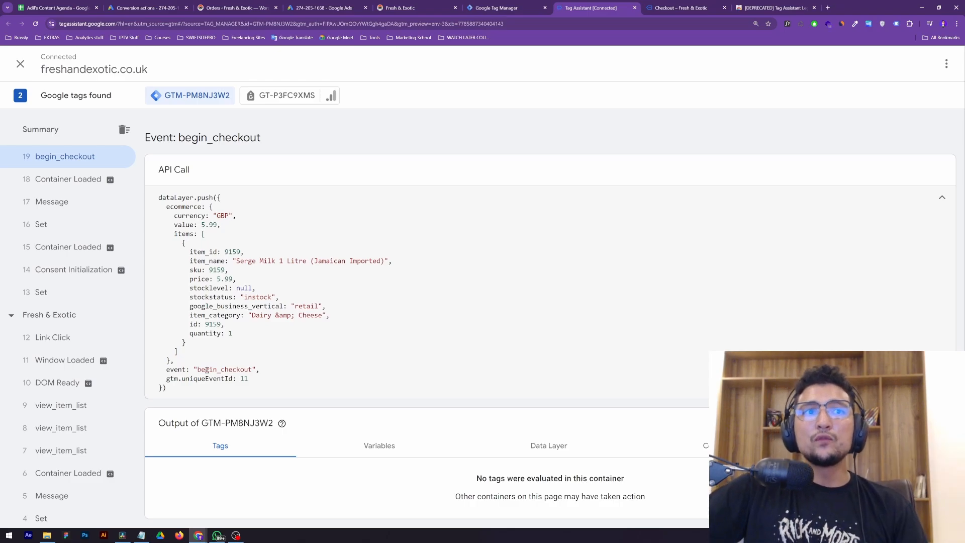
double_click(214, 370)
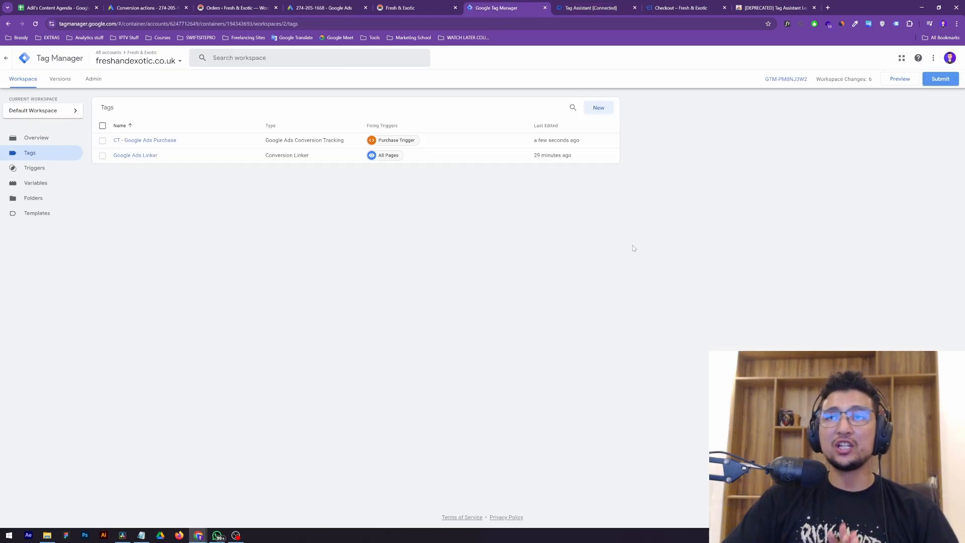
Publish the Tag Manager workspace changes as a version named Google Ads Done, and return to the workspace overview
left_click(938, 83)
left_click(548, 146)
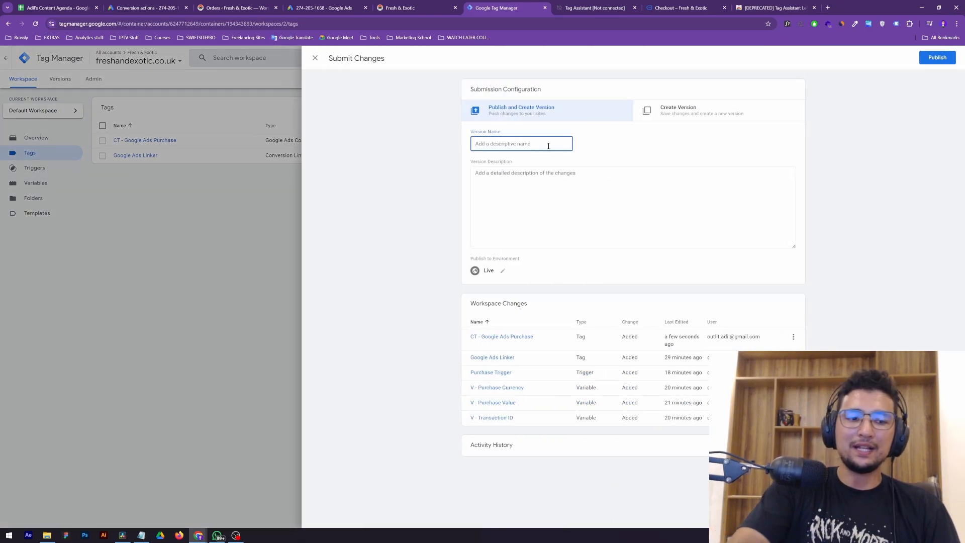
type("Google Ads Done")
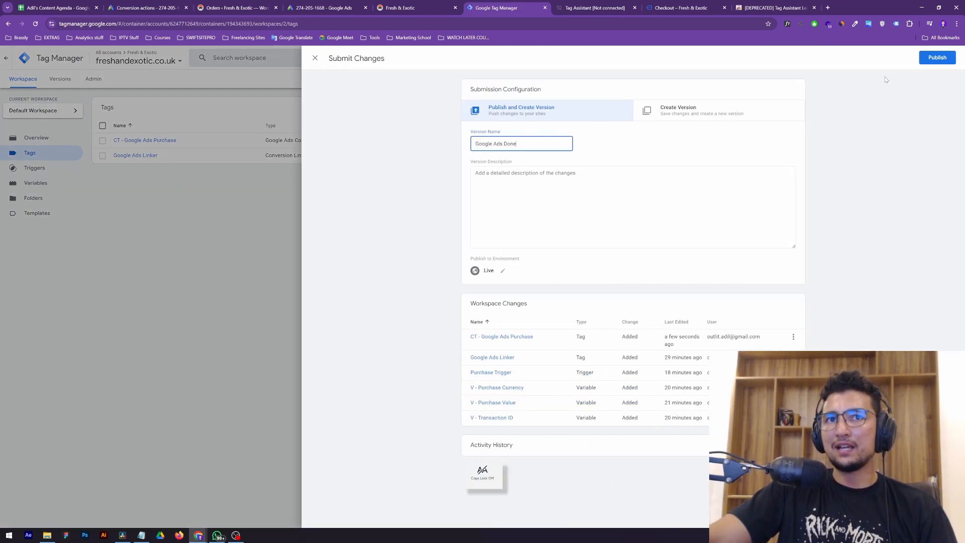
key("Tab")
left_click(950, 58)
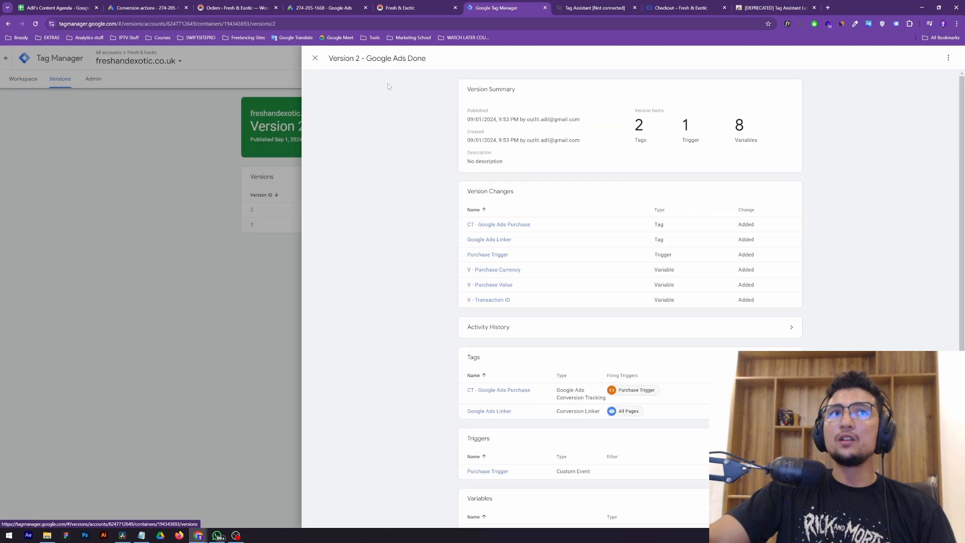
left_click(313, 57)
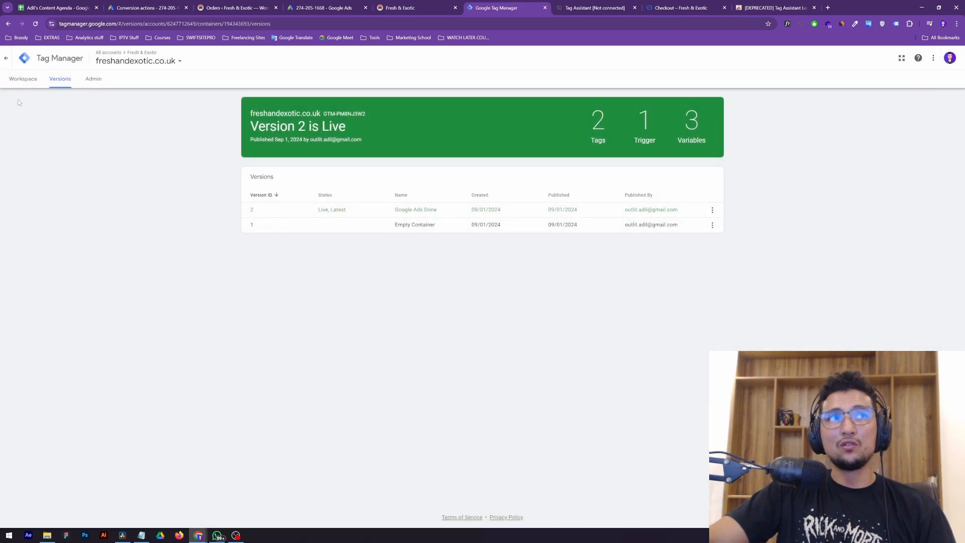
left_click(23, 79)
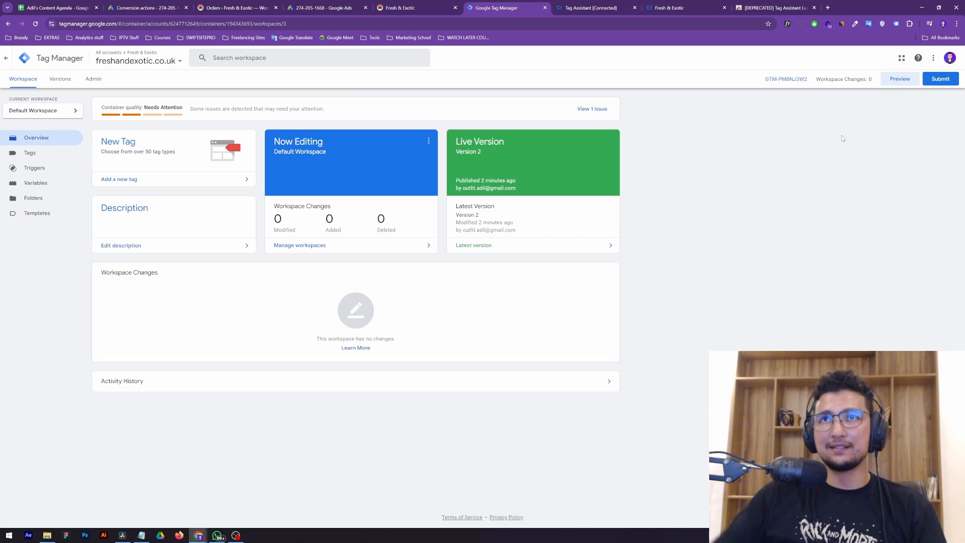
Start a Tag Manager preview session for freshandexotic.co.uk and close the Tag Assistant Legacy store page to return to the connected shop site
left_click(900, 79)
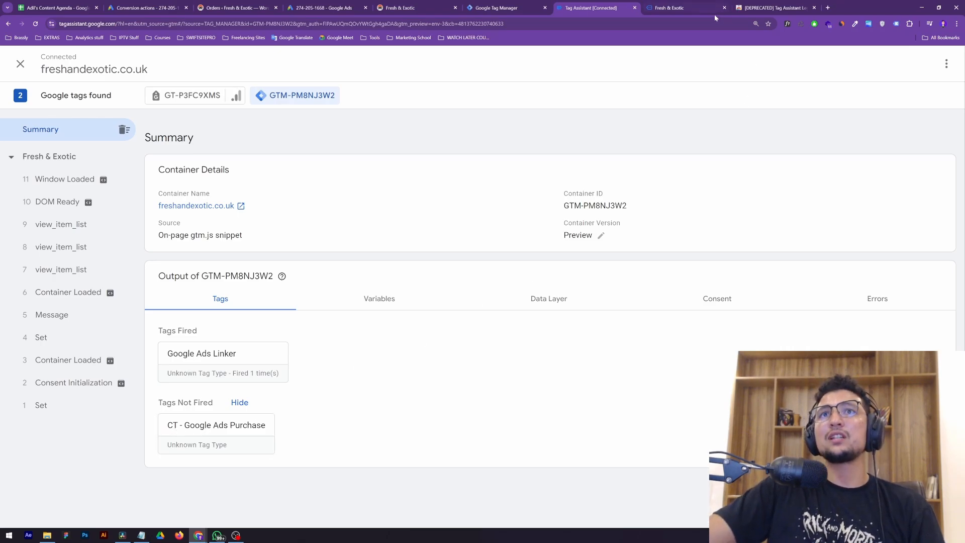
left_click(755, 10)
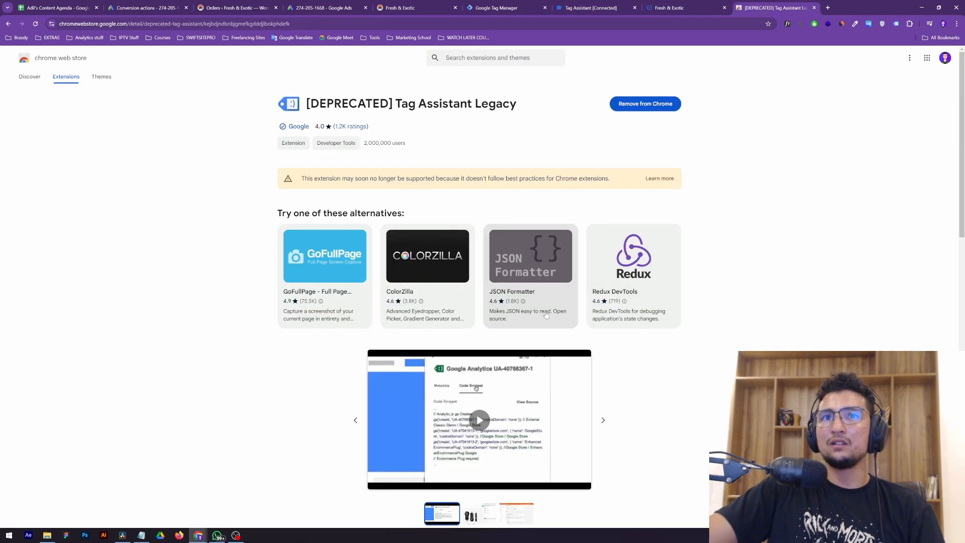
key("ctrl+w")
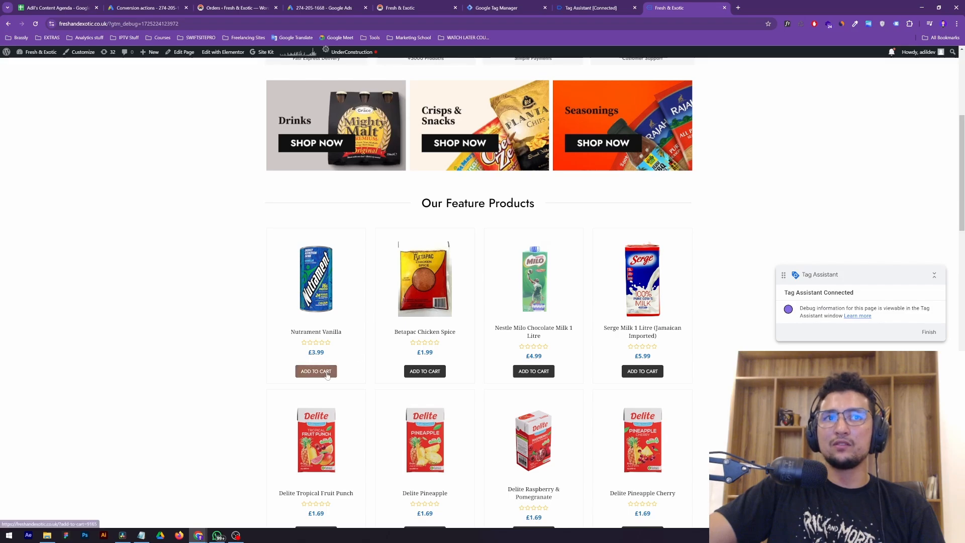
Add Nutrament Vanilla to the cart, proceed to checkout, and place the test order with cash on delivery
left_click(317, 371)
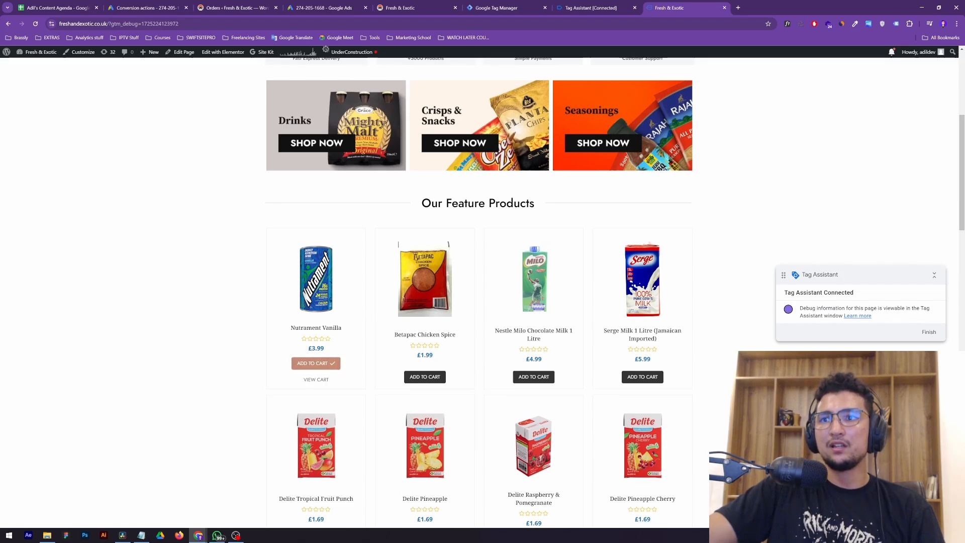
left_click(939, 508)
left_click(905, 512)
scroll(345, 351, "down", 7)
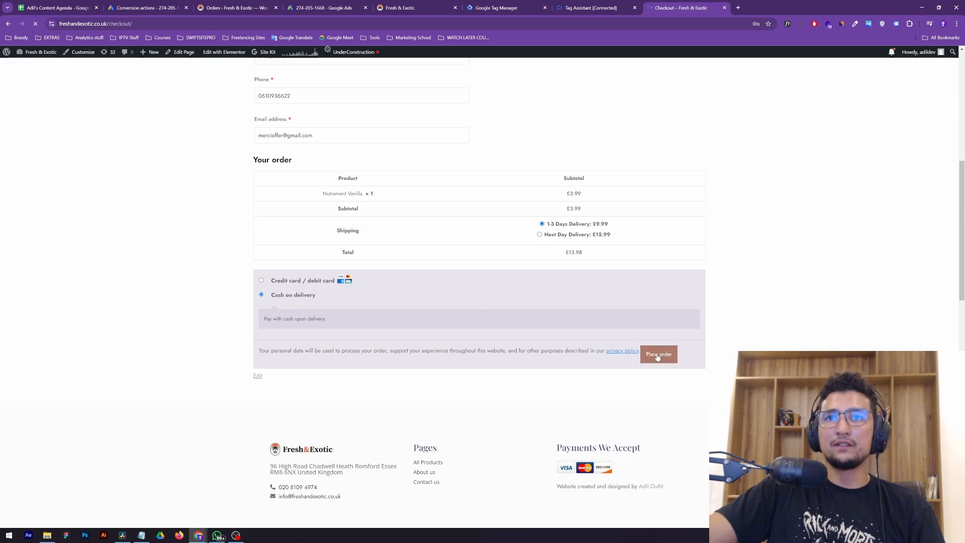
left_click(659, 354)
Check the fired tags in the Tag Assistant summary, including the CT - Google Ads Purchase tag
left_click(590, 8)
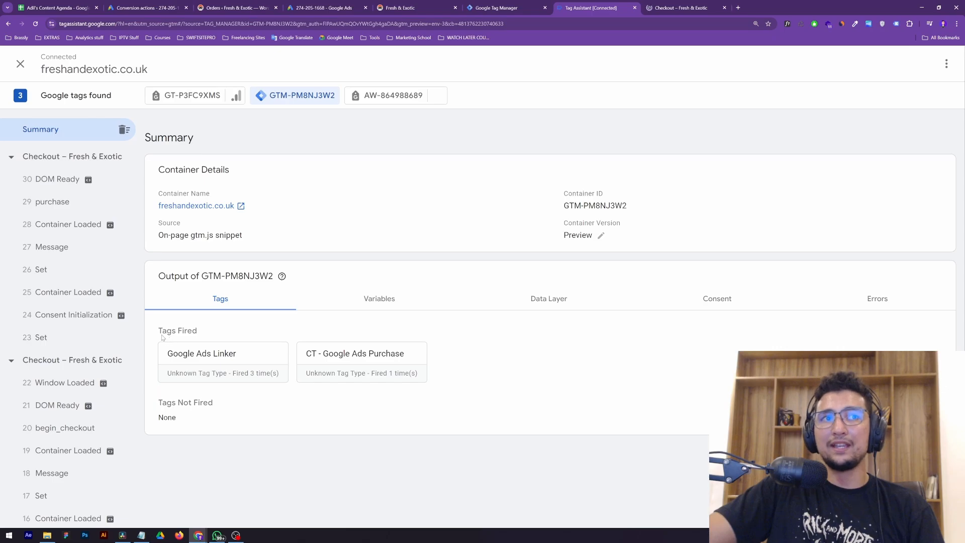
left_click_drag(162, 331, 201, 332)
left_click(201, 333)
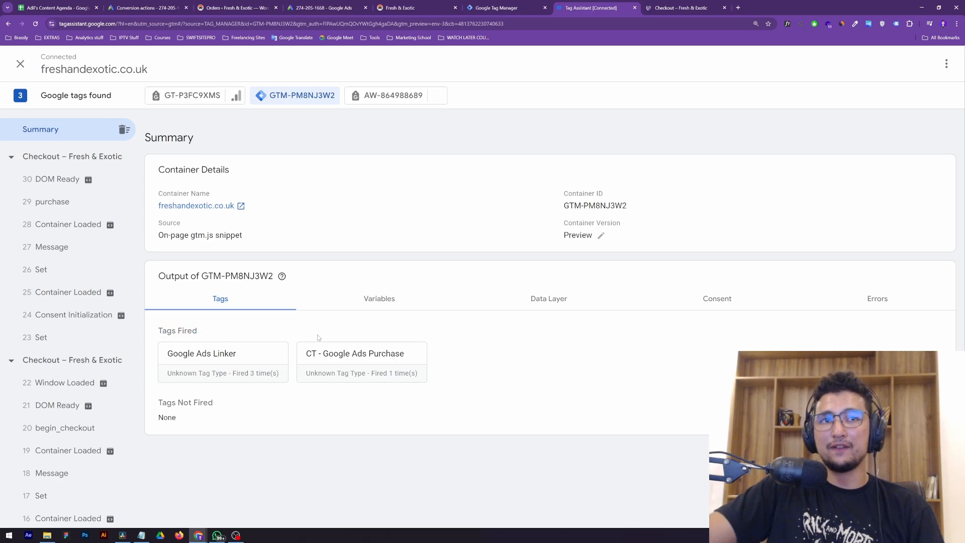
left_click(359, 363)
key("Escape")
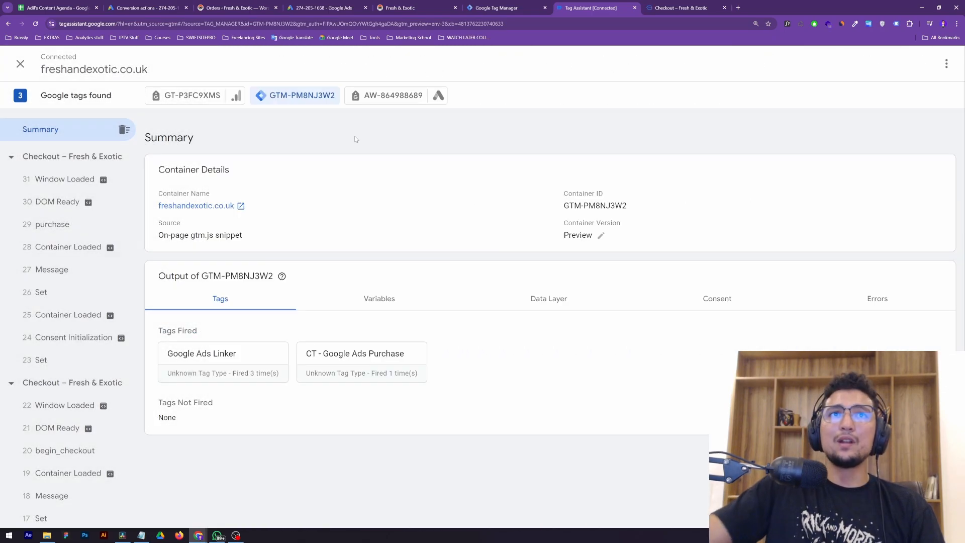
Inspect the purchase event's API call for the Google Ads tag, highlighting its value, currency and transaction ID
left_click(378, 95)
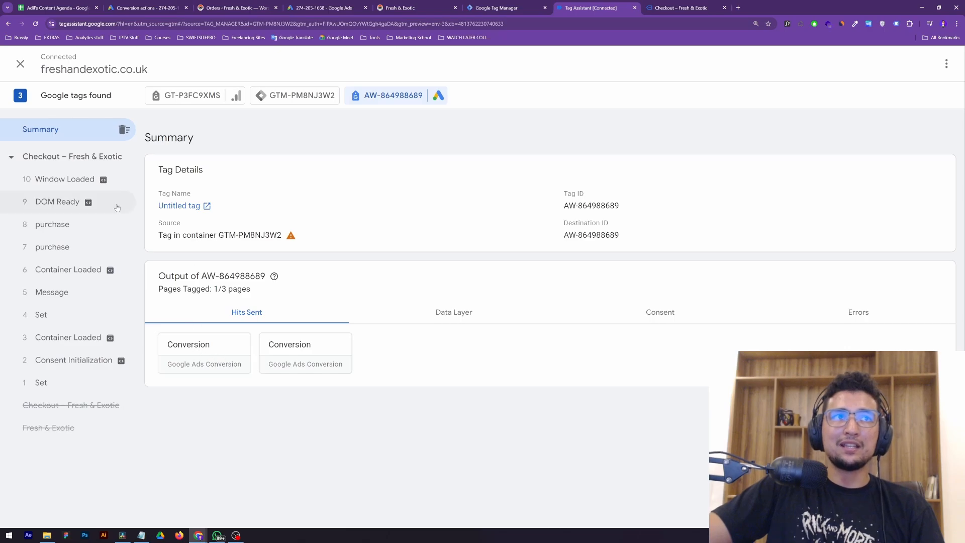
left_click(47, 231)
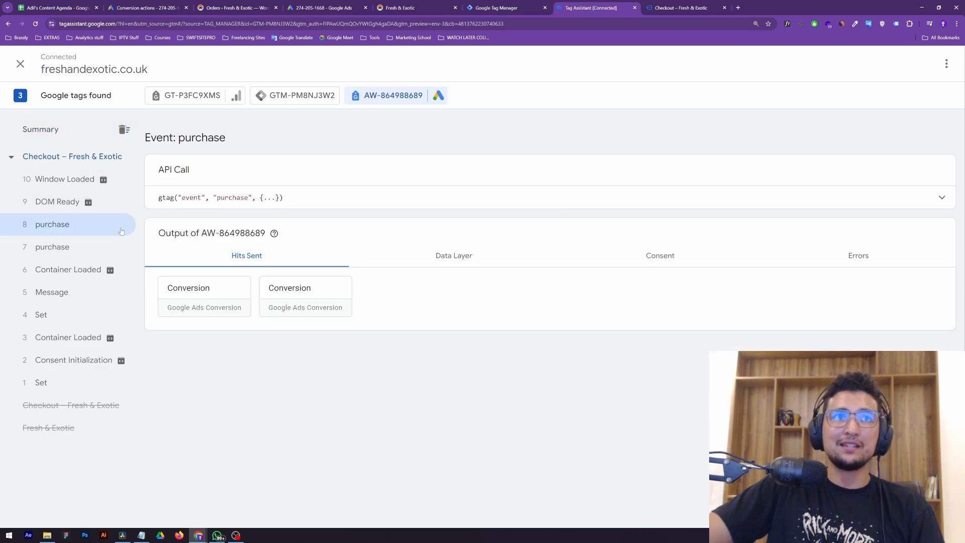
left_click(943, 197)
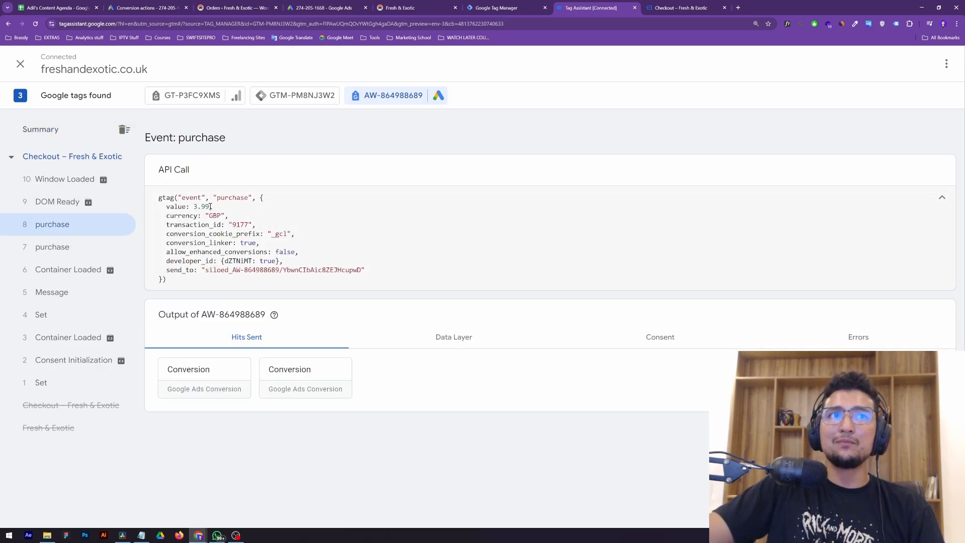
double_click(195, 207)
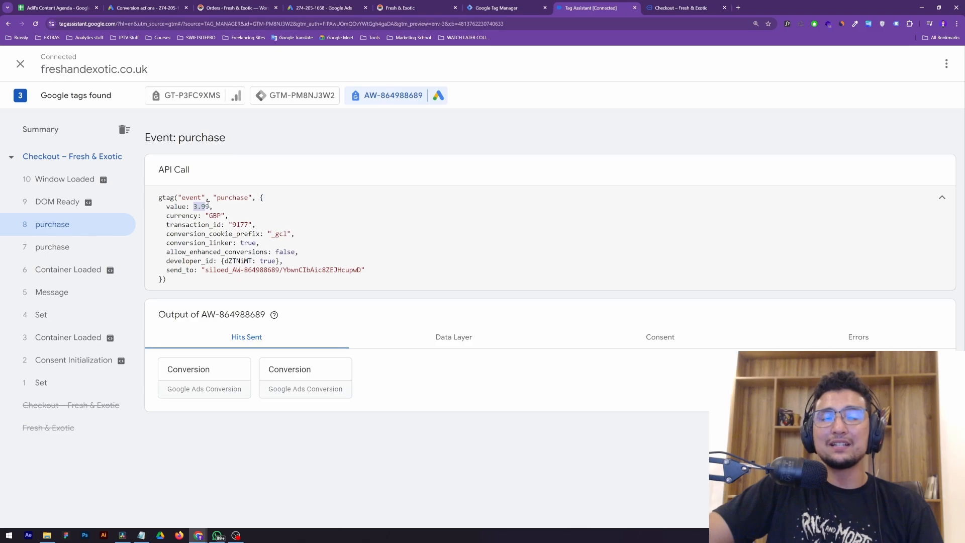
double_click(216, 215)
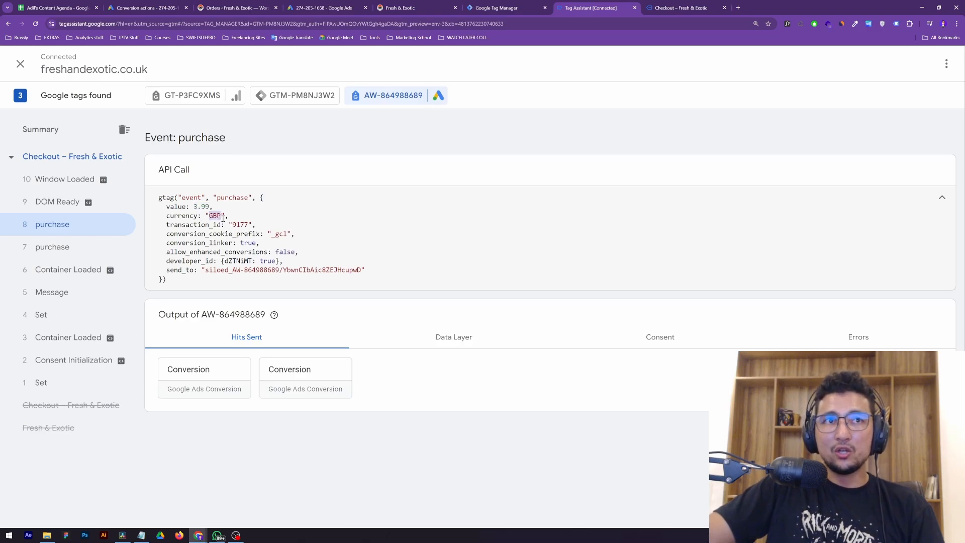
double_click(242, 225)
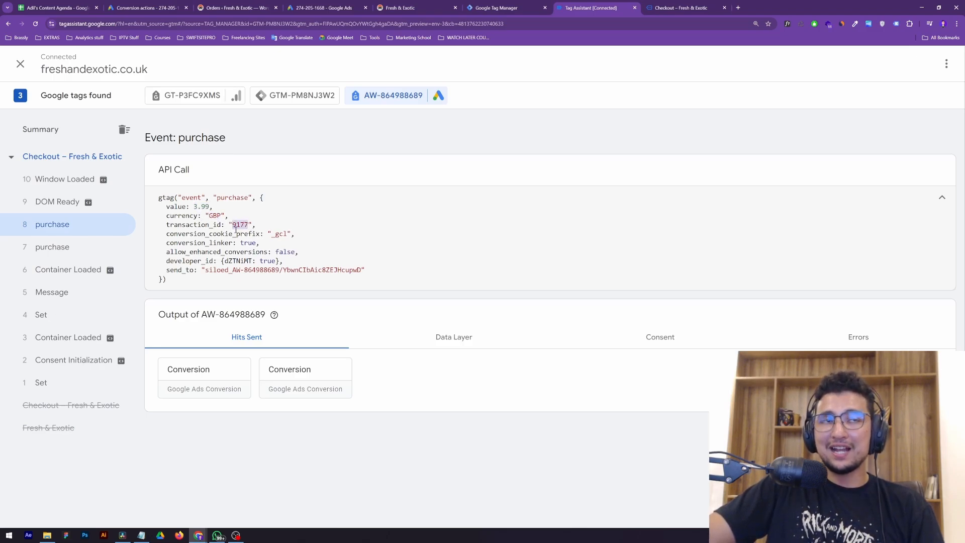
Compare the shipping and subtotal on the order confirmation page with the value in Tag Assistant's purchase API call
left_click(681, 9)
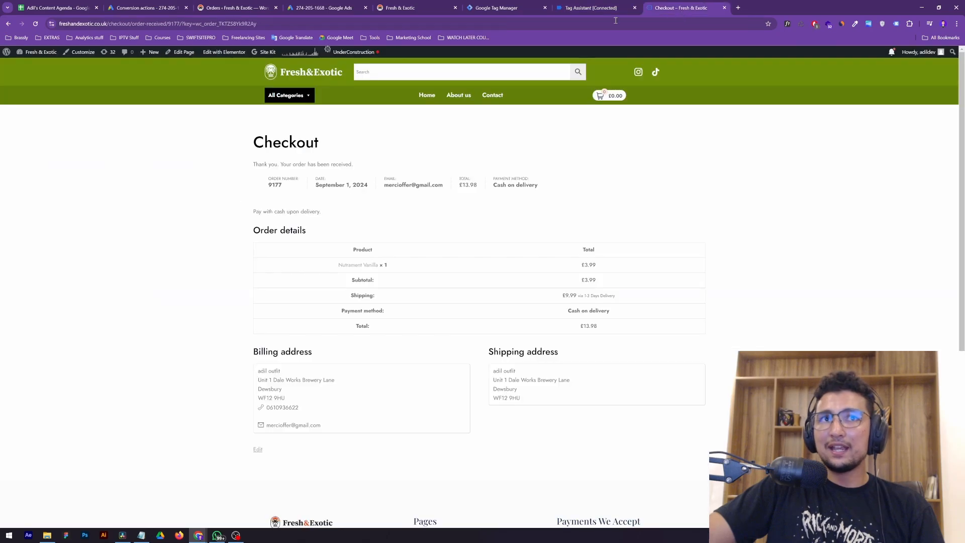
double_click(573, 296)
double_click(588, 280)
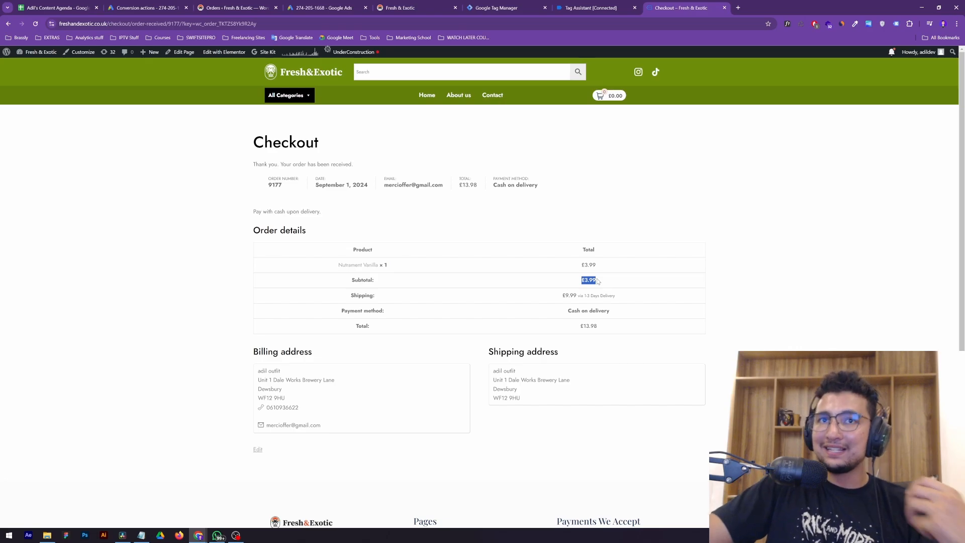
left_click(598, 7)
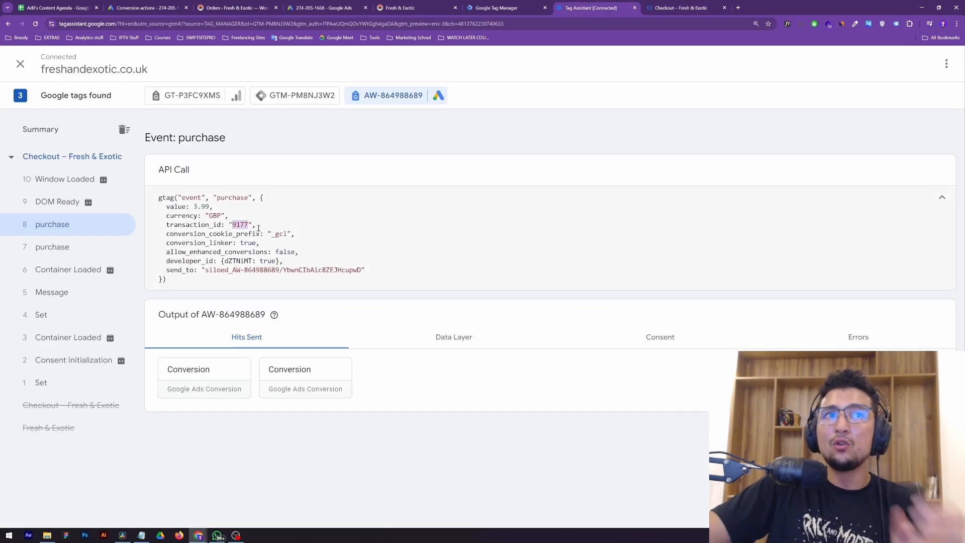
left_click_drag(194, 206, 211, 207)
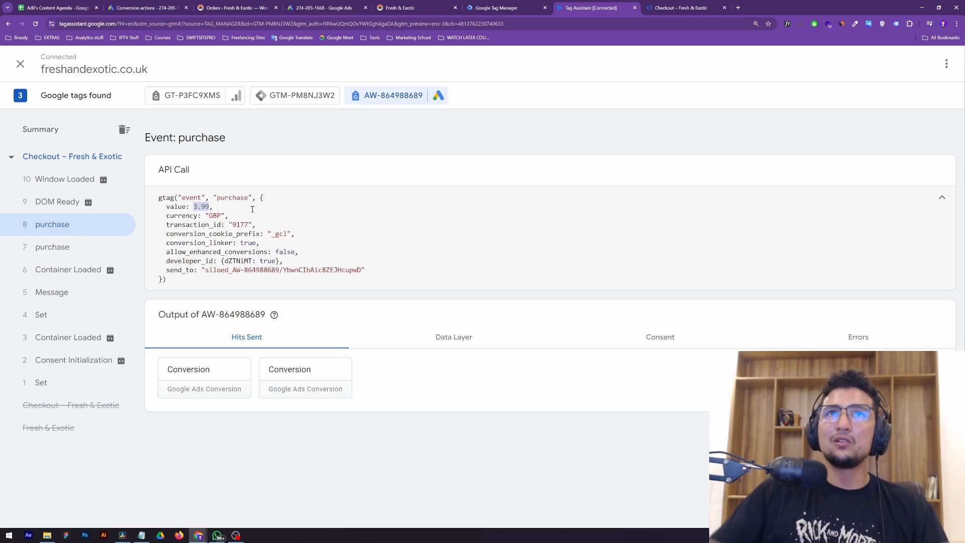
Check the Purchase conversion action's status in the Google Ads conversions summary, and return to Tag Manager
key("ctrl+4")
mouse_move(744, 229)
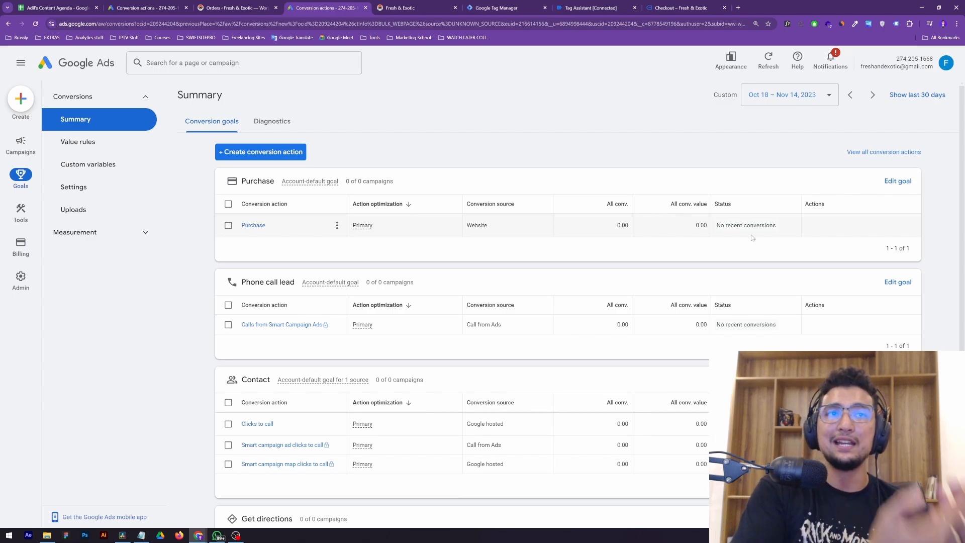
key("ctrl+6")
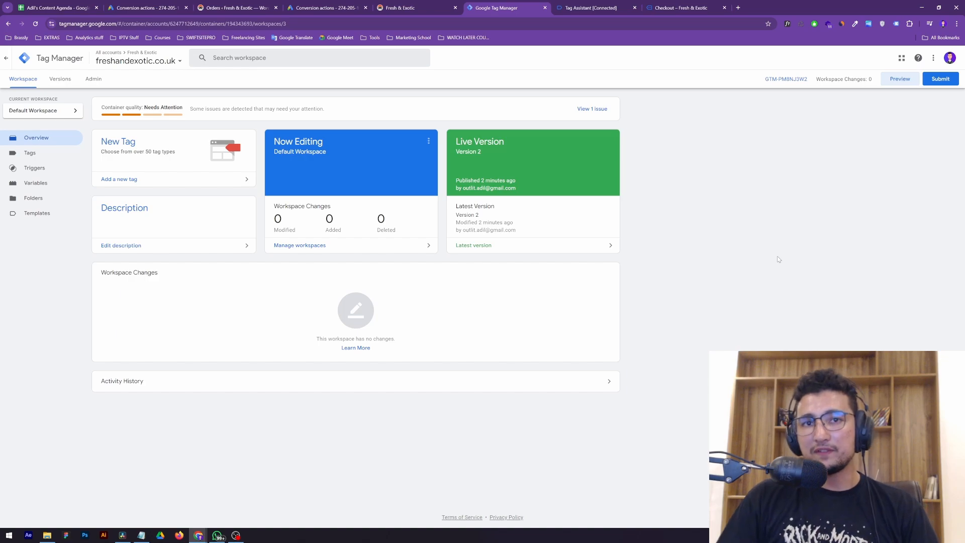